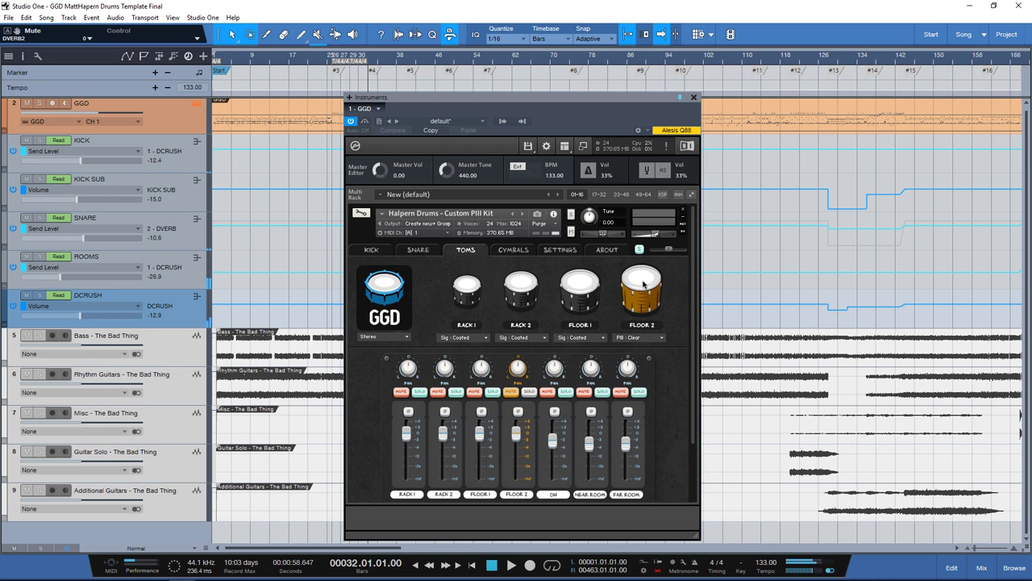
# Step: Start playback, review the GGD drum instrument's Cymbals, Settings, Toms, Snare and Kick pages, and close the instrument
pyautogui.click(520, 251)
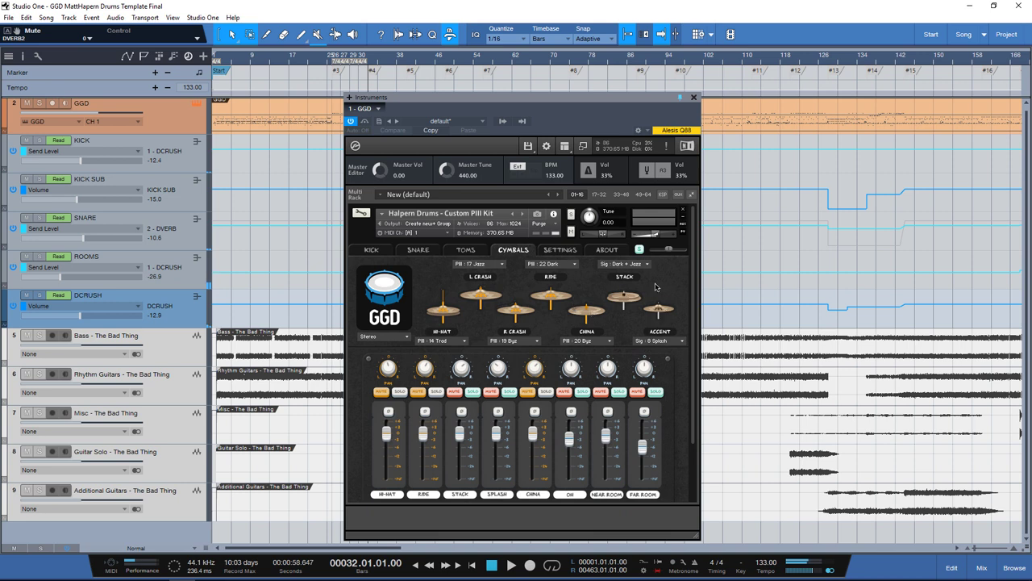
pyautogui.press('space')
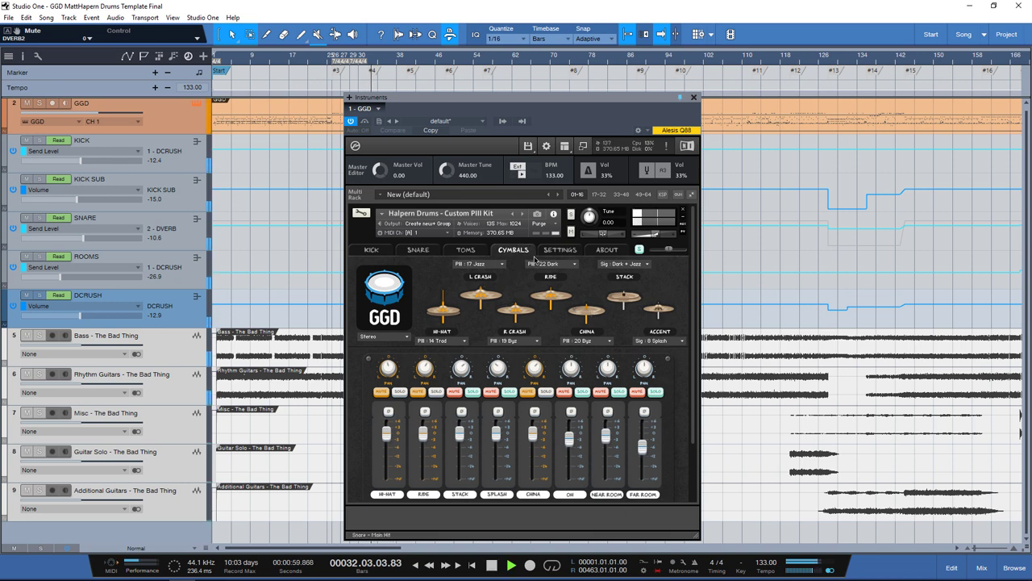
pyautogui.click(560, 249)
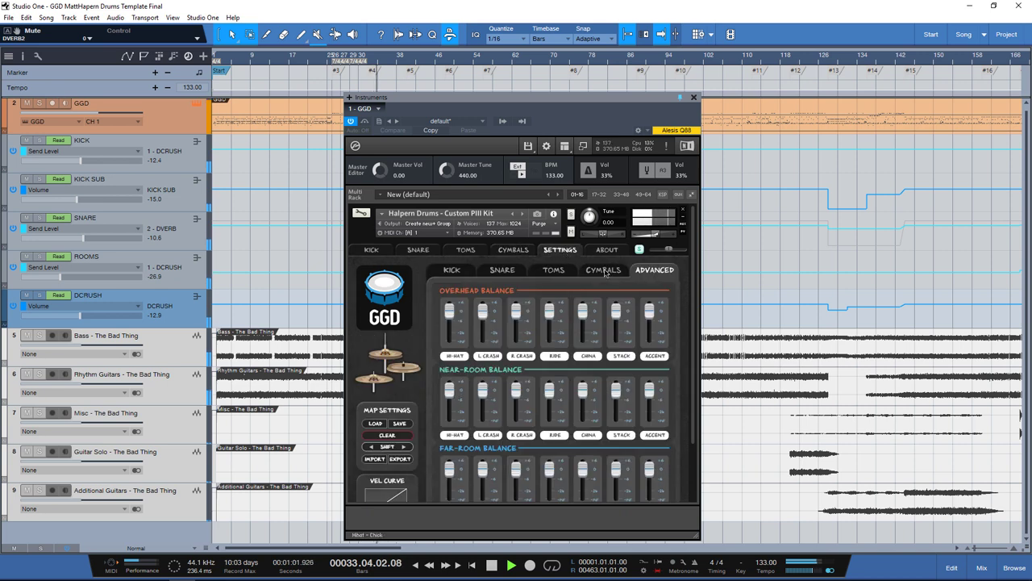
pyautogui.click(511, 250)
pyautogui.click(465, 250)
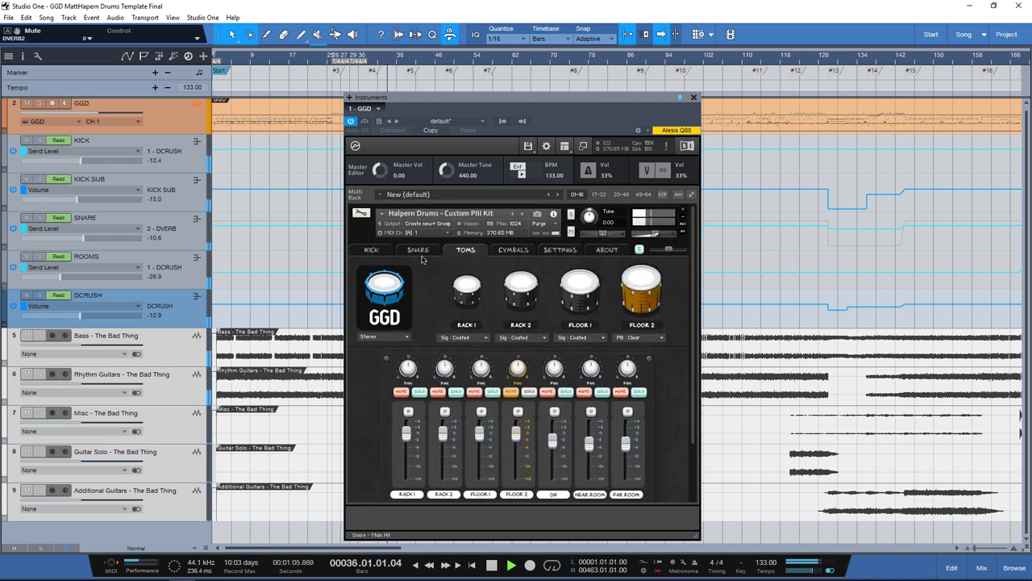
pyautogui.click(418, 252)
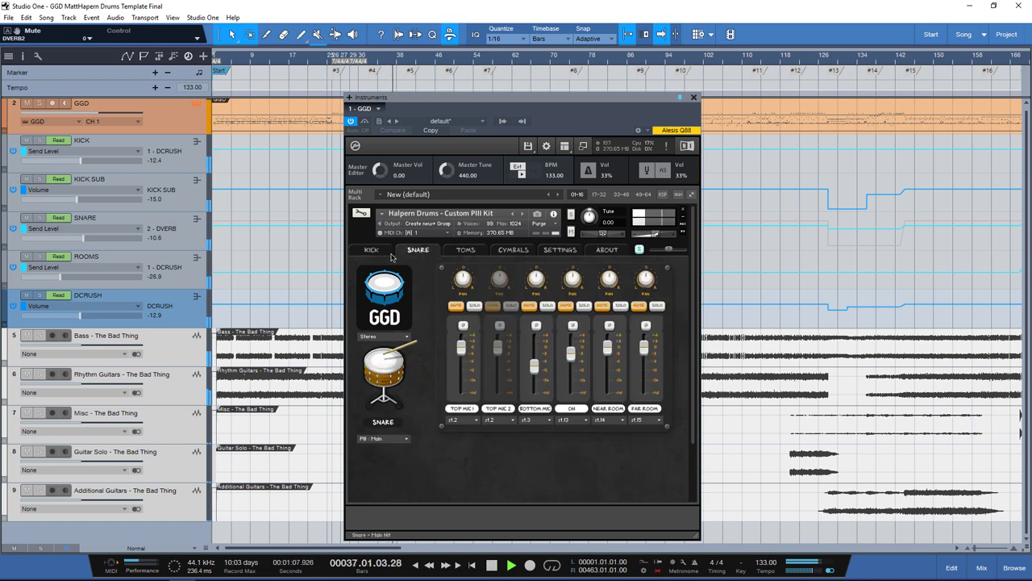
pyautogui.click(382, 252)
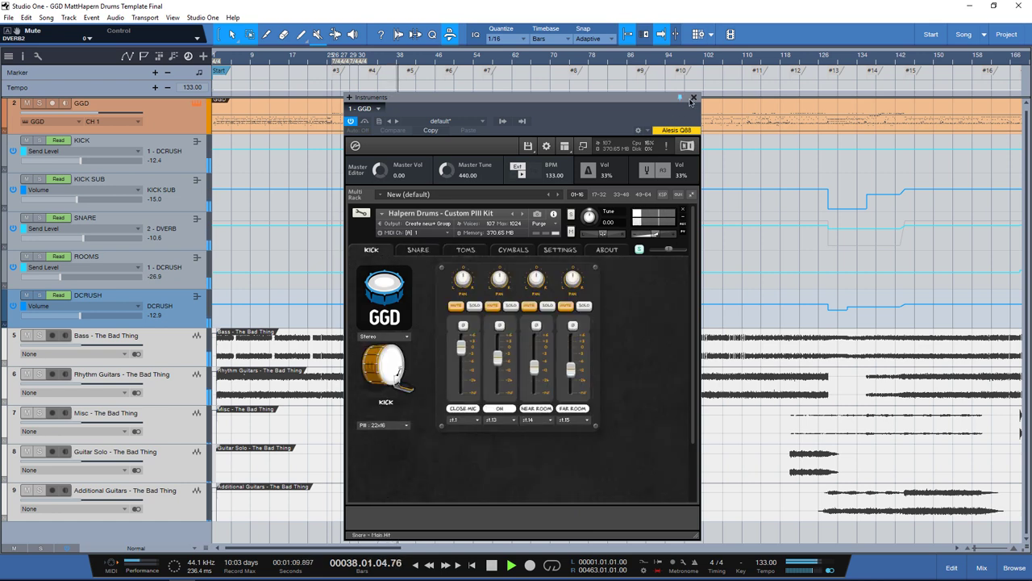
pyautogui.click(693, 98)
# Step: Compare playback with and without the bass, rhythm guitar, misc, solo and additional guitar tracks, leaving all five muted
pyautogui.click(26, 335)
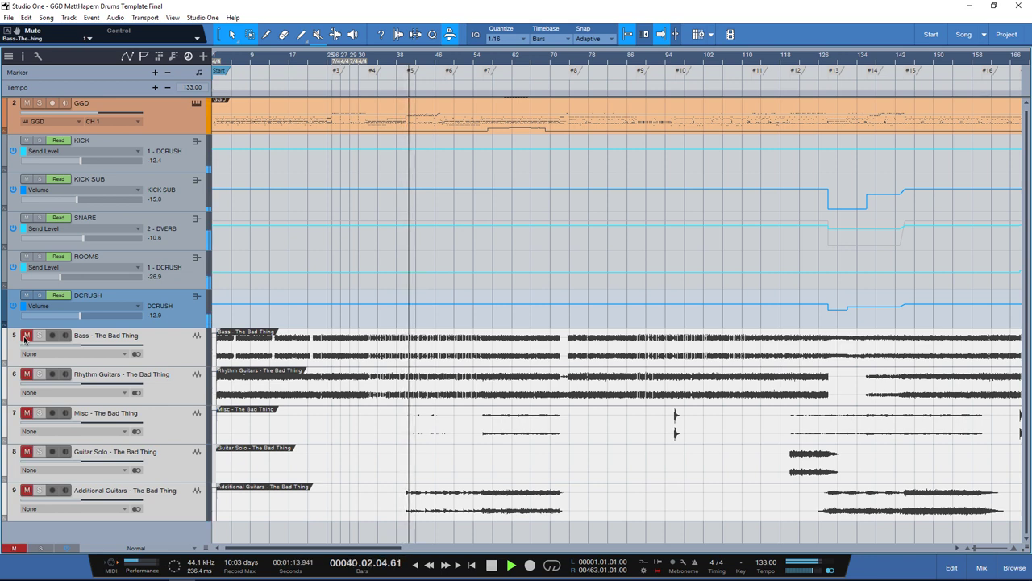
pyautogui.click(26, 335)
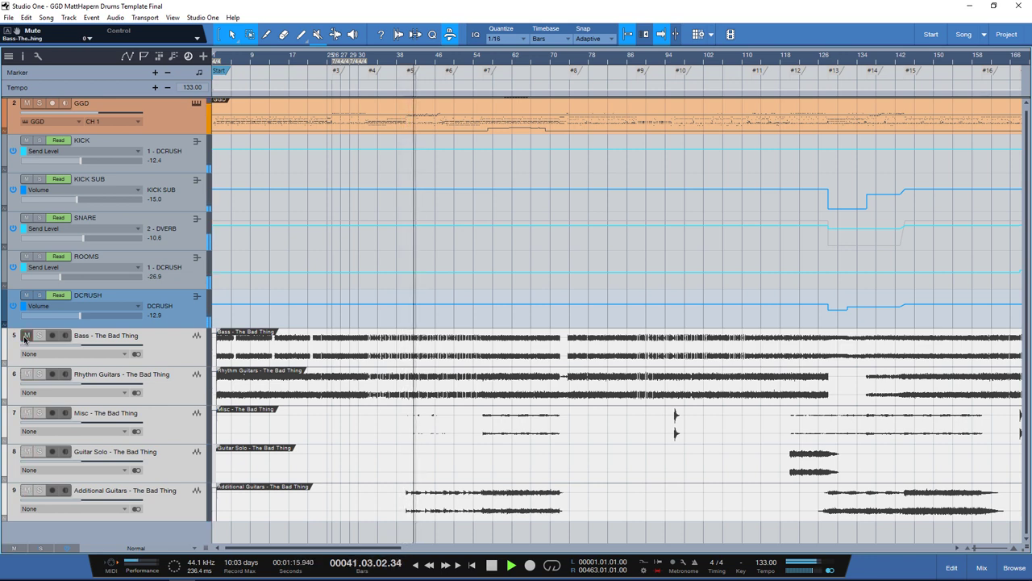
pyautogui.click(26, 336)
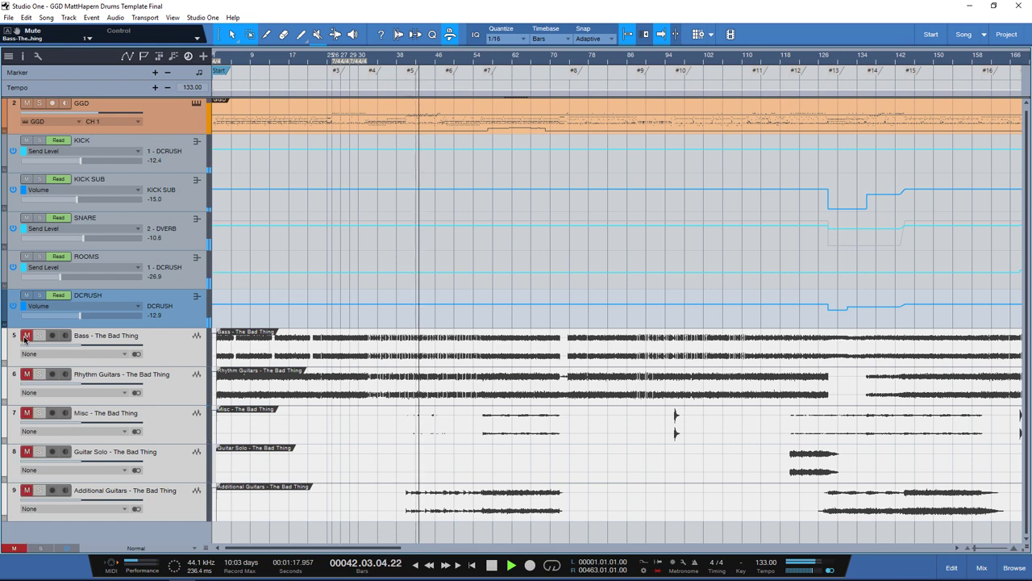
# Step: Open the mixing console and look over the channels from the GGD drum outputs to the MIX and MASTER buses
pyautogui.press('F3')
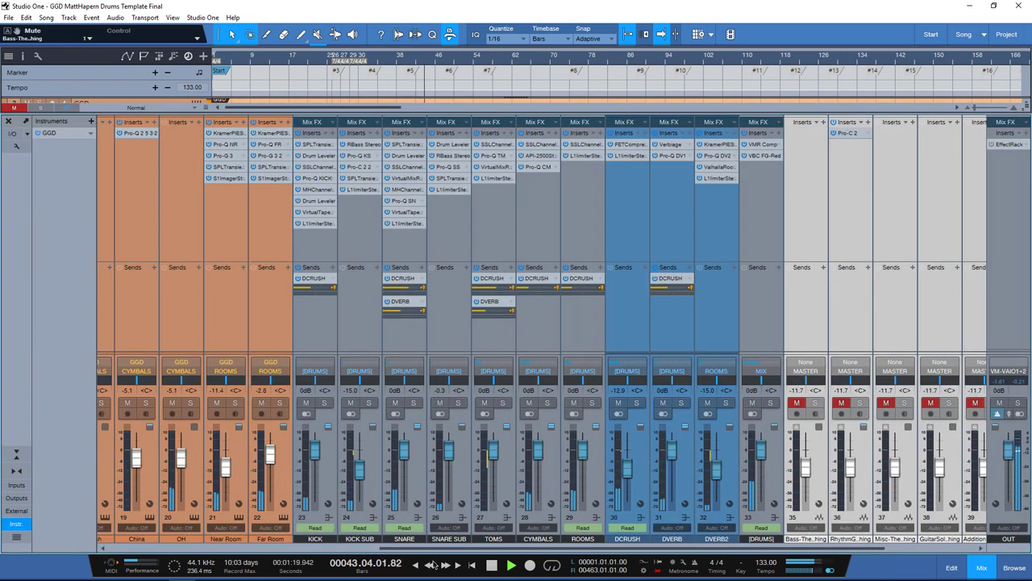
pyautogui.hscroll(-5, 218, 551)
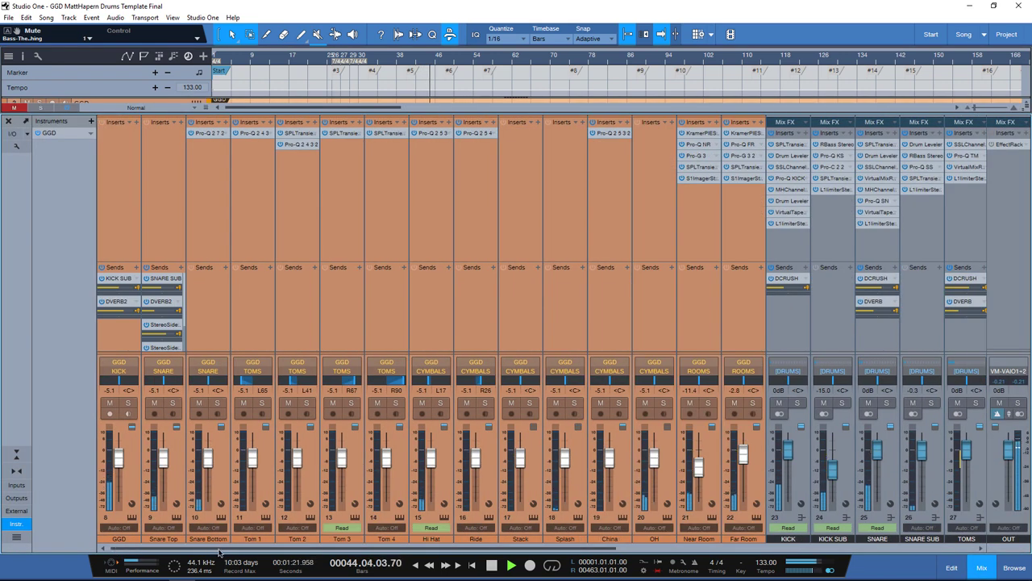
pyautogui.hscroll(4, 217, 551)
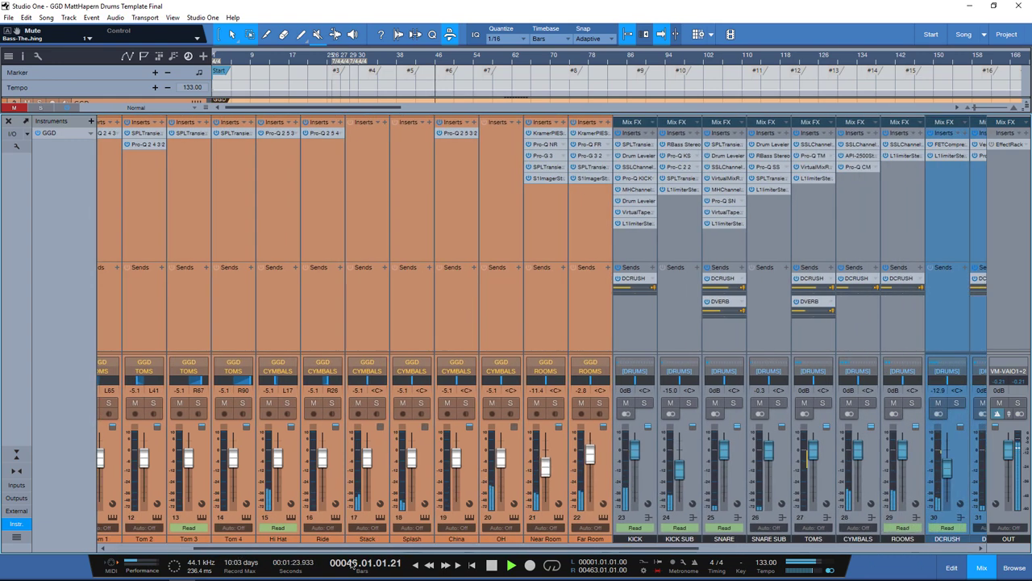
pyautogui.hscroll(3, 352, 565)
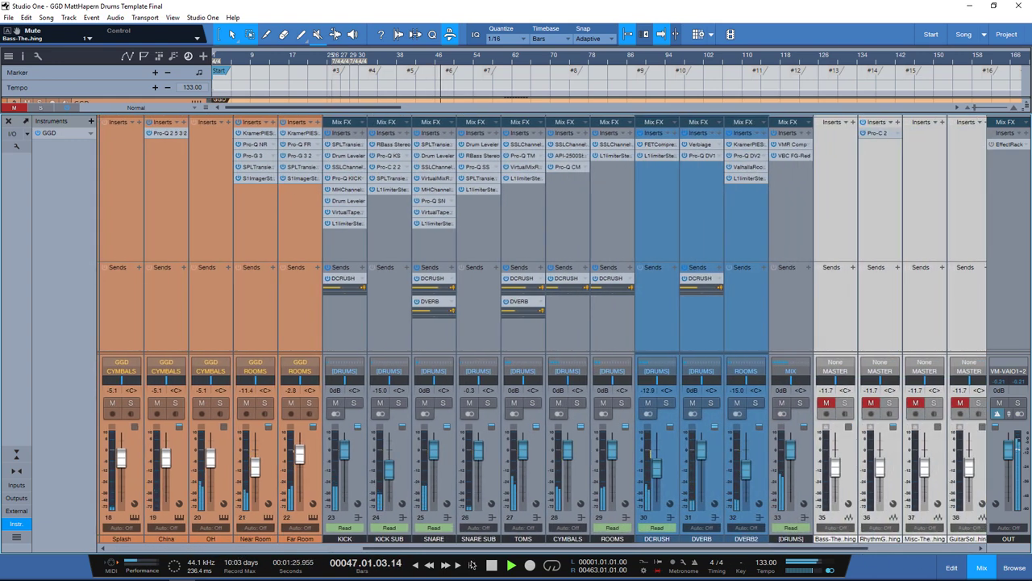
pyautogui.hscroll(4, 473, 565)
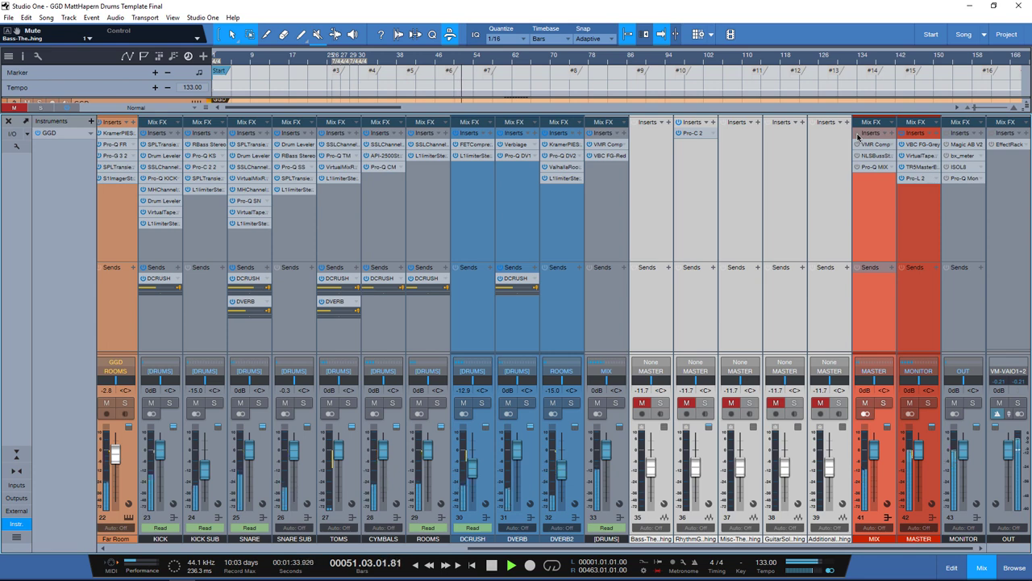
# Step: Inspect the Pro-L 2 limiter on the MASTER bus, ensure it is enabled, and close it
pyautogui.doubleClick(917, 177)
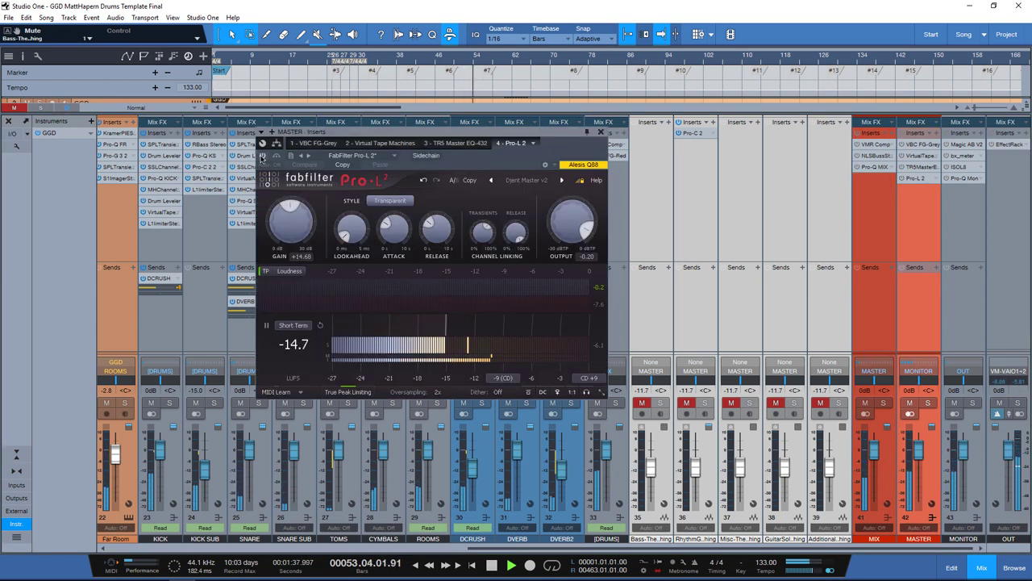
pyautogui.click(262, 156)
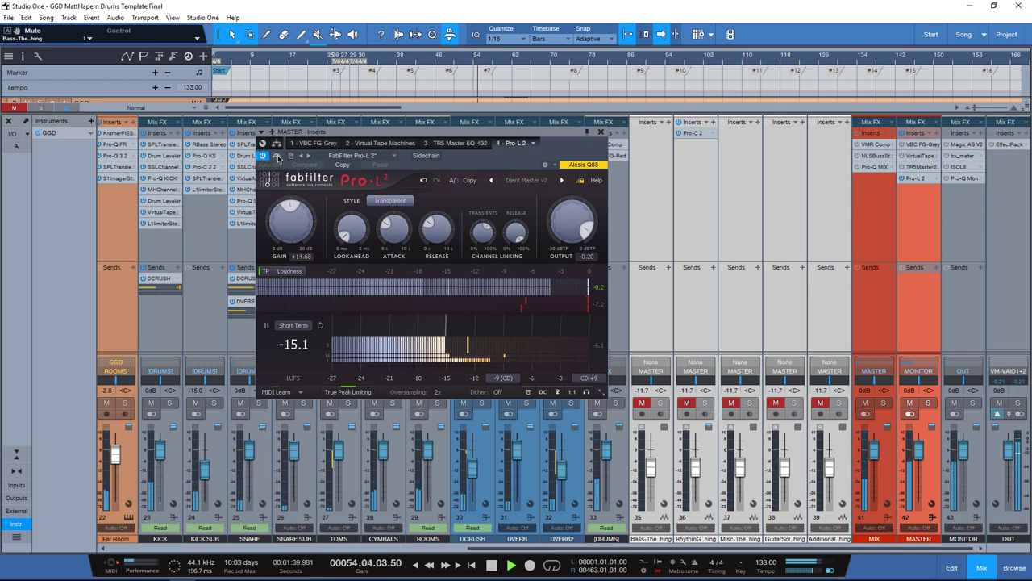
pyautogui.click(600, 132)
# Step: Inspect the MIX bus inserts VMR Comp, NLS Buss Stereo and Pro-Q MIX, leaving Pro-Q MIX enabled
pyautogui.click(873, 144)
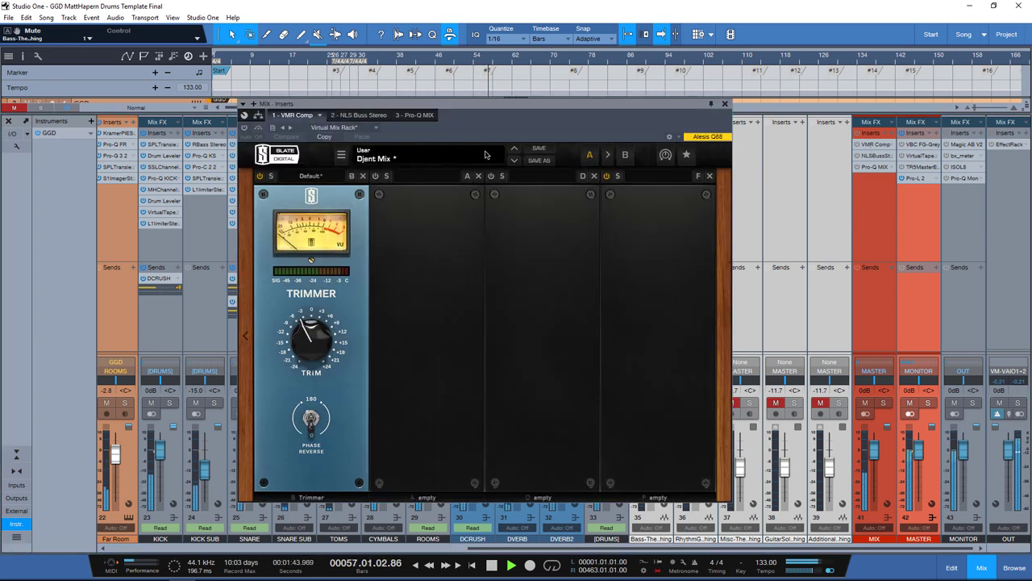
pyautogui.click(360, 116)
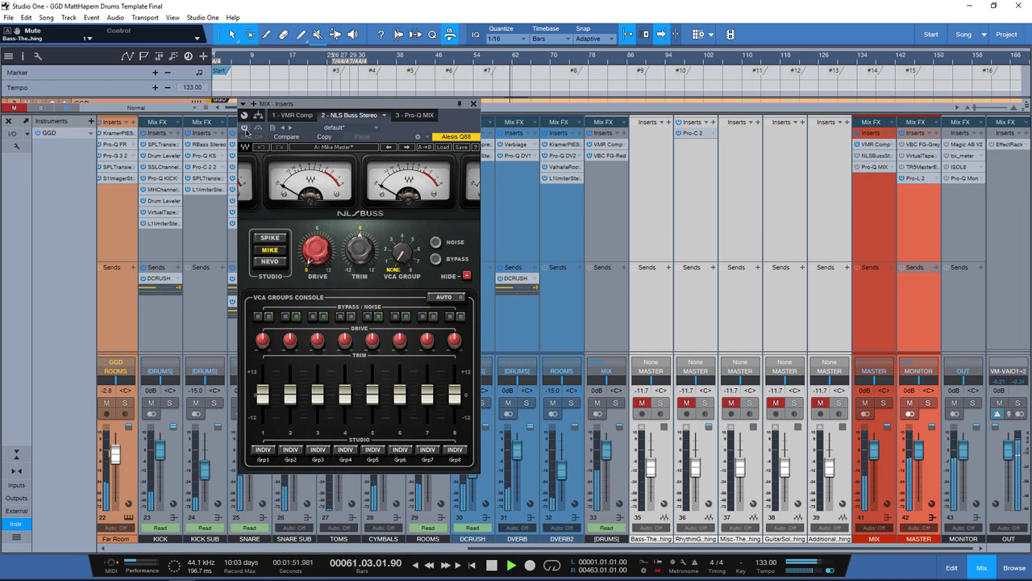
pyautogui.click(414, 115)
pyautogui.click(243, 129)
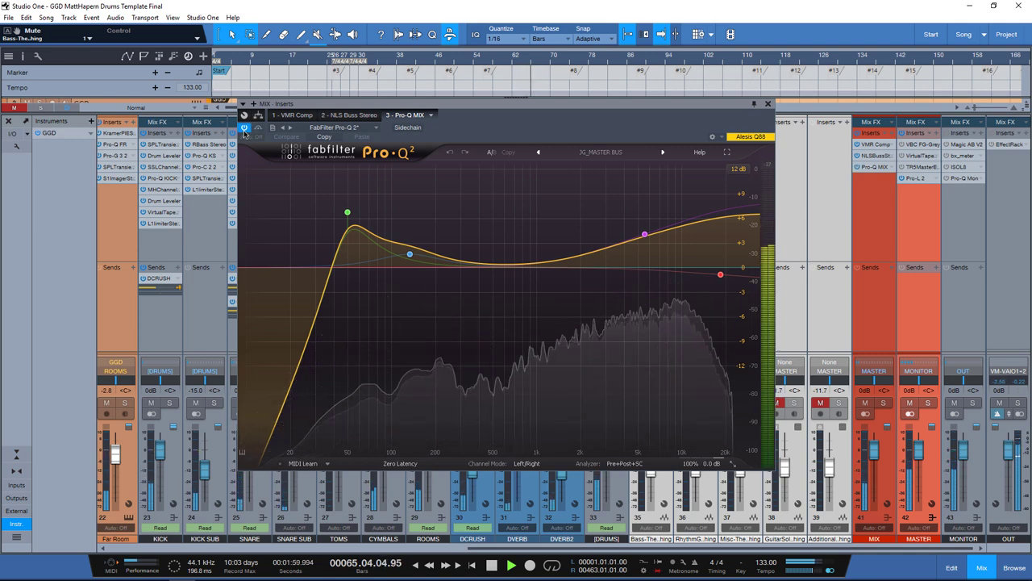
pyautogui.click(768, 103)
# Step: Inspect the VBC FG-Grey compressor and Virtual Tape Machines on the MASTER bus, leaving the compressor enabled
pyautogui.click(918, 145)
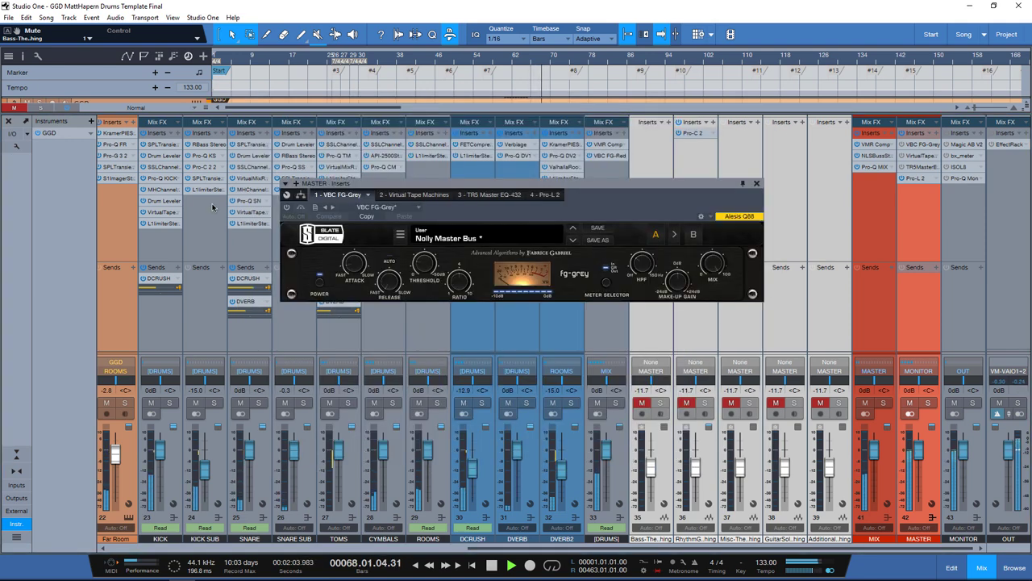
pyautogui.click(287, 208)
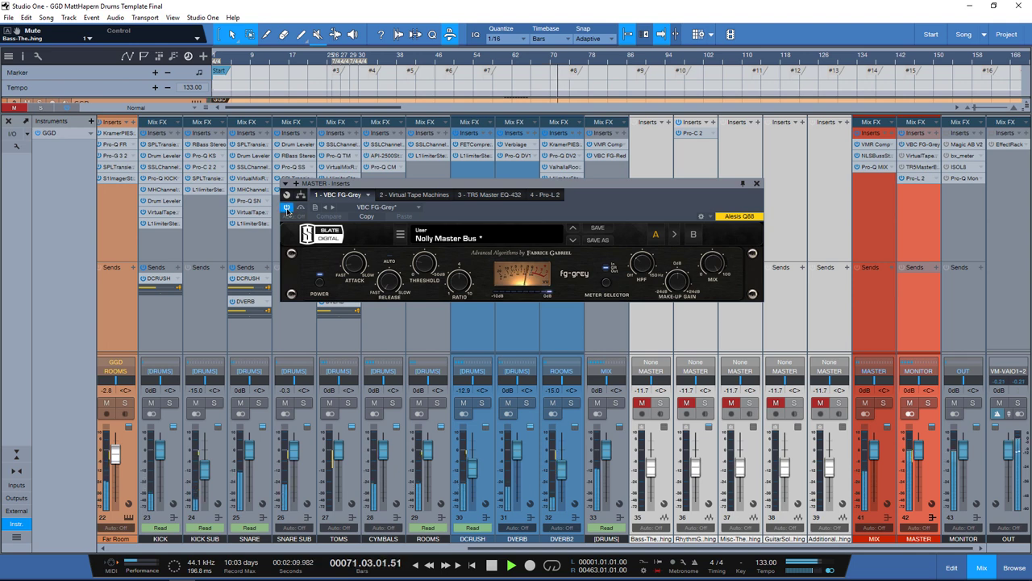
pyautogui.click(407, 196)
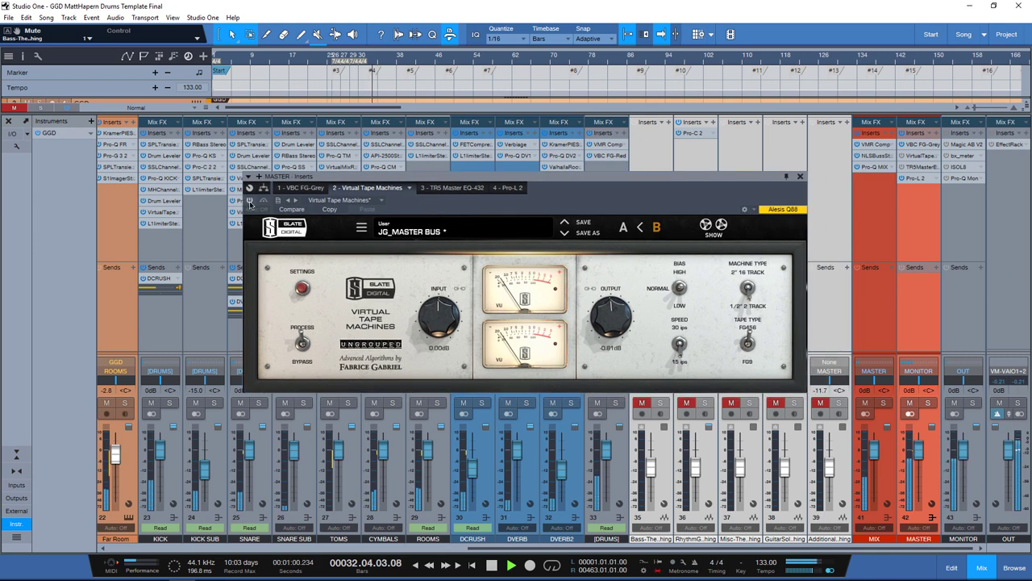
pyautogui.click(302, 343)
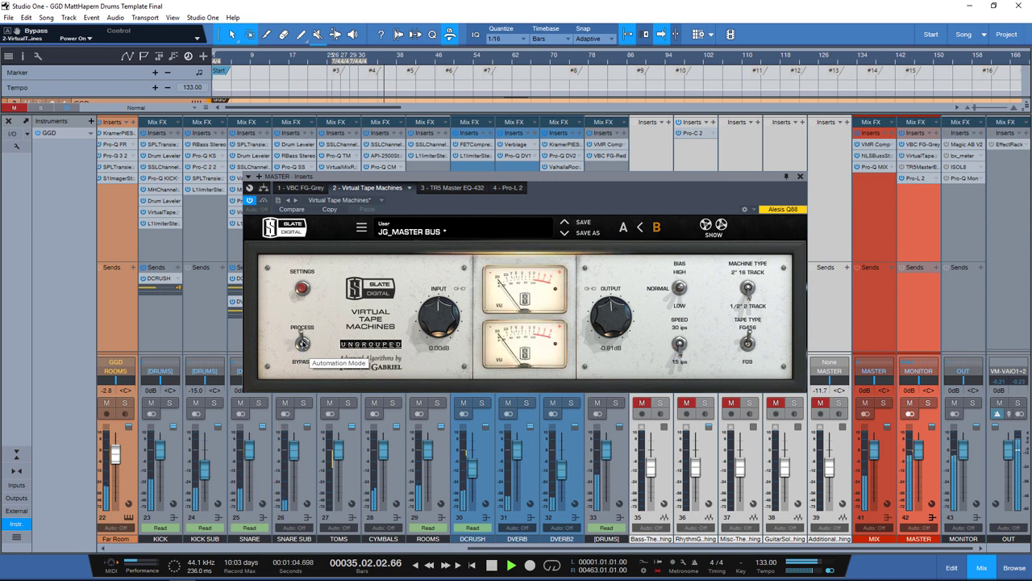
# Step: Examine the TR5 Master EQ 432 bands on the MASTER bus and close the plug-in
pyautogui.click(456, 187)
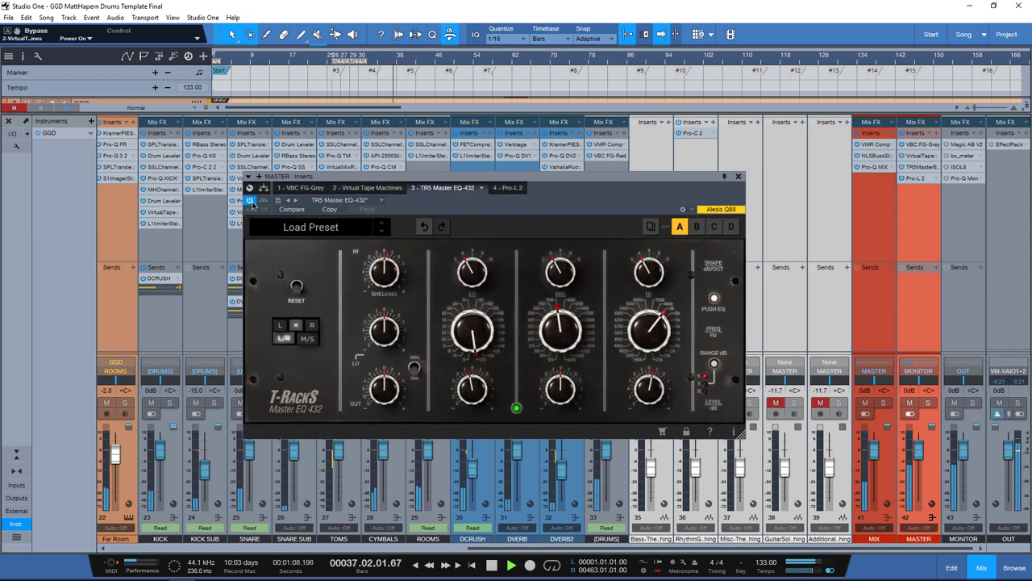
pyautogui.moveTo(475, 385)
pyautogui.mouseDown()
pyautogui.moveTo(480, 326)
pyautogui.moveTo(478, 396)
pyautogui.mouseUp()
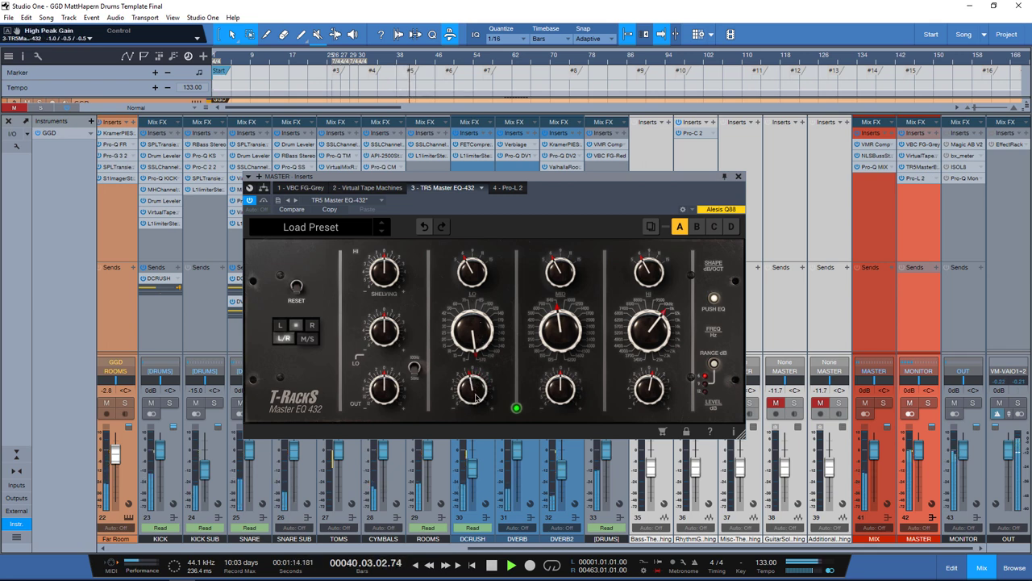
pyautogui.click(738, 176)
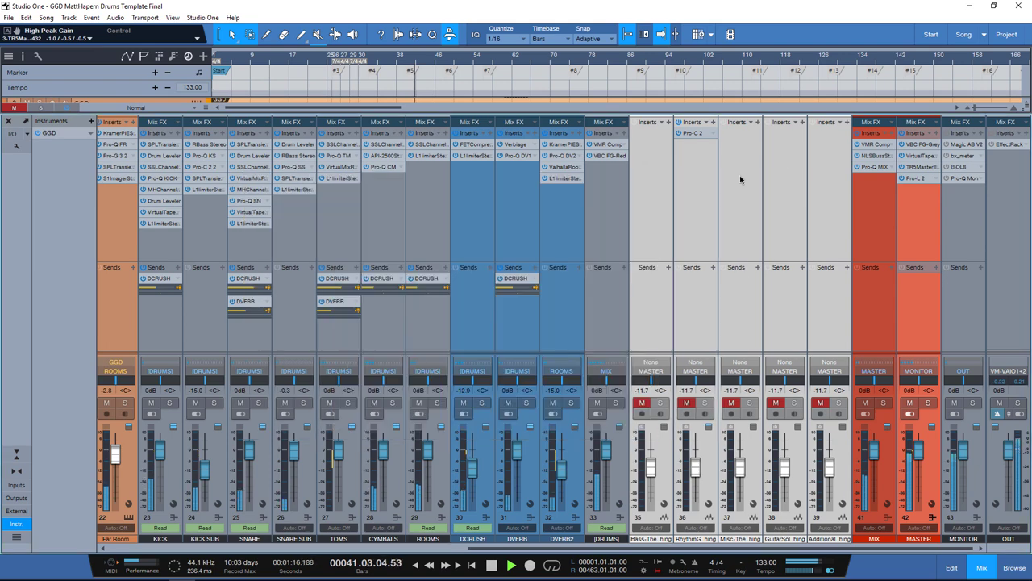
# Step: Mute the DVERB2, DVERB, DCRUSH, ROOMS, CYMBALS, SNARE SUB and KICK SUB channels
pyautogui.moveTo(629, 551); pyautogui.dragTo(551, 552)
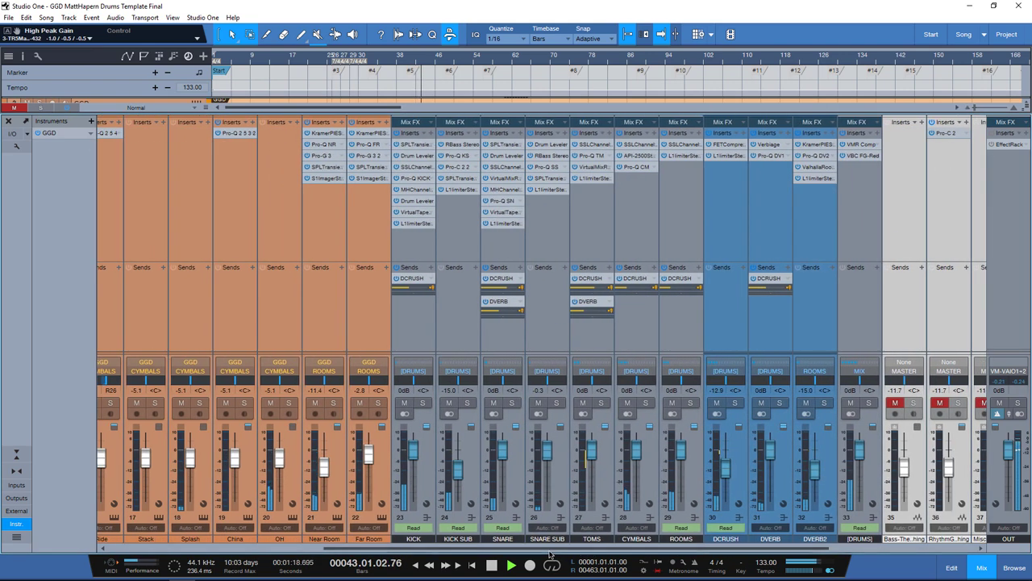
pyautogui.click(808, 404)
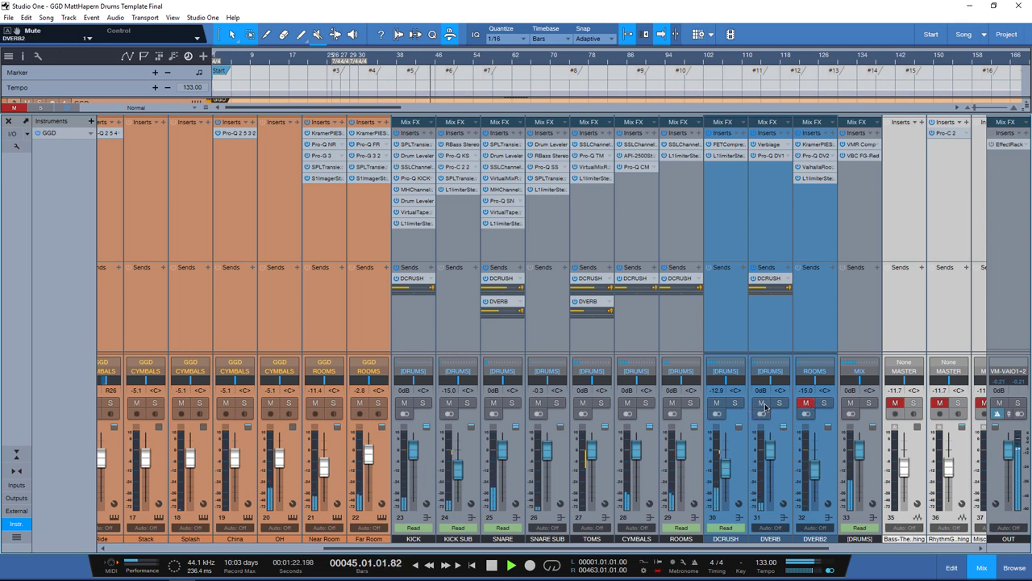
pyautogui.click(717, 403)
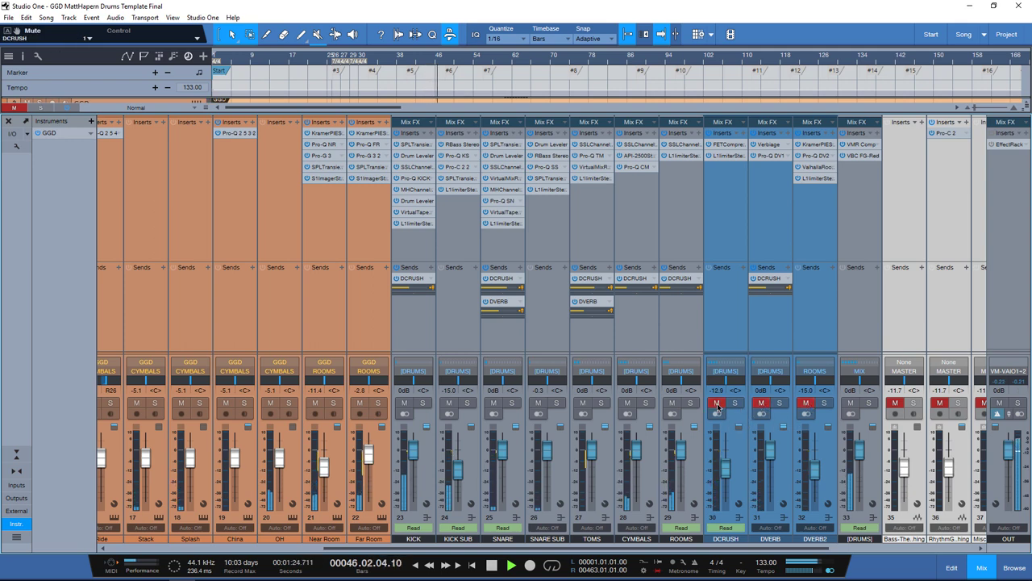
pyautogui.click(672, 403)
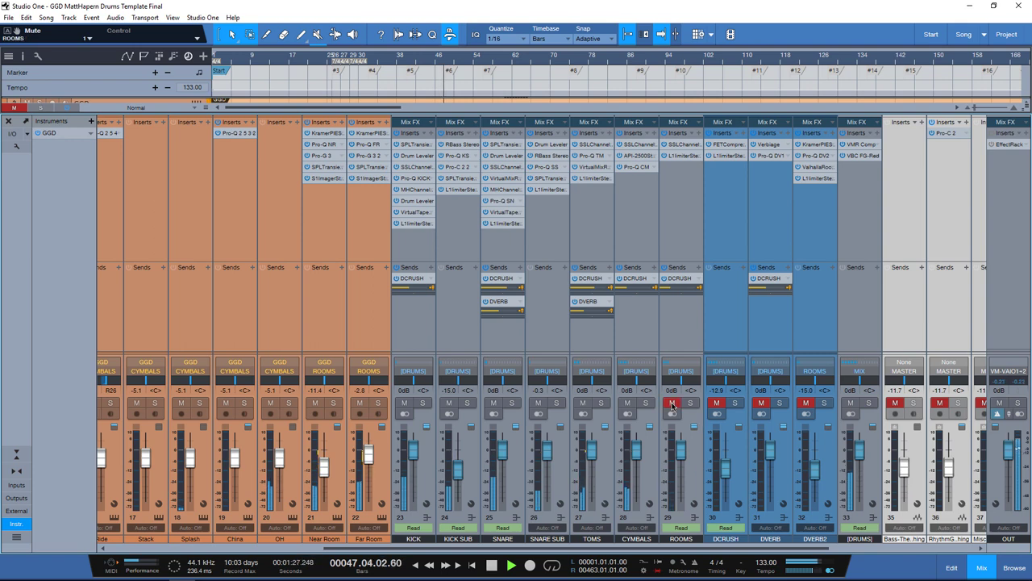
pyautogui.click(628, 404)
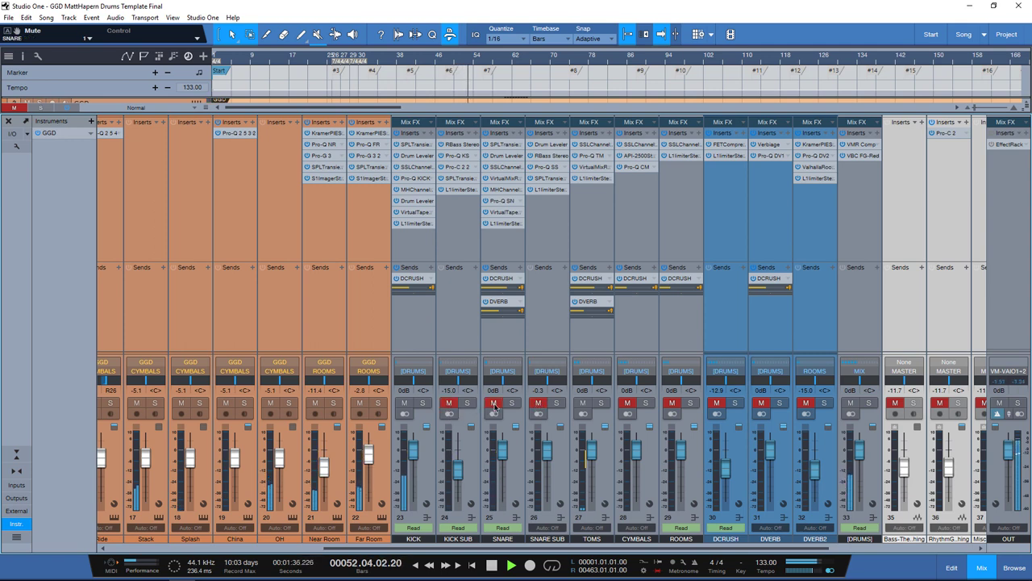
# Step: Audition KICK SUB and SNARE SUB in solo, clear both solos, and unmute KICK SUB
pyautogui.click(405, 403)
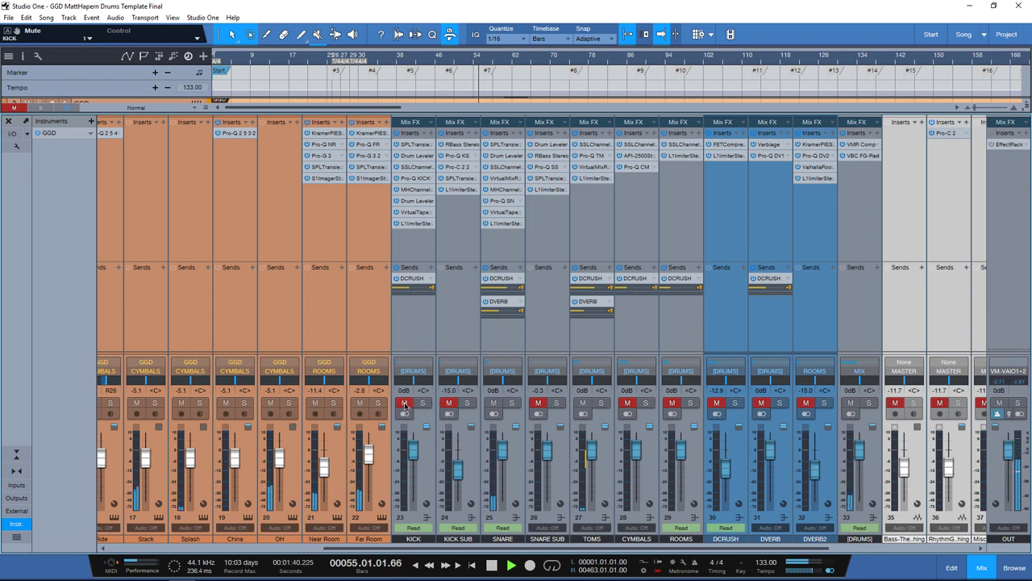
pyautogui.click(449, 403)
pyautogui.click(467, 402)
pyautogui.click(557, 403)
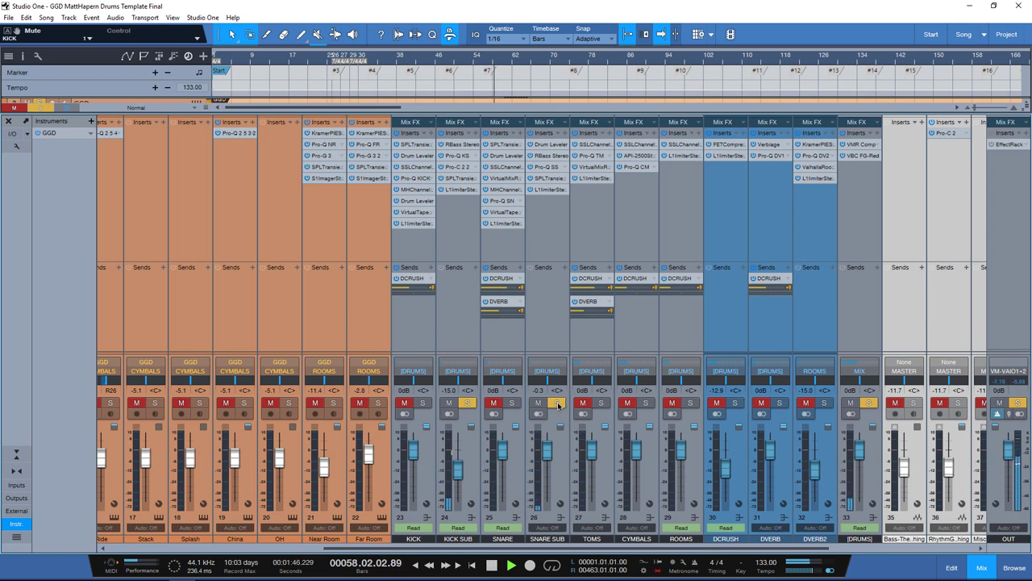
pyautogui.click(556, 404)
pyautogui.click(467, 402)
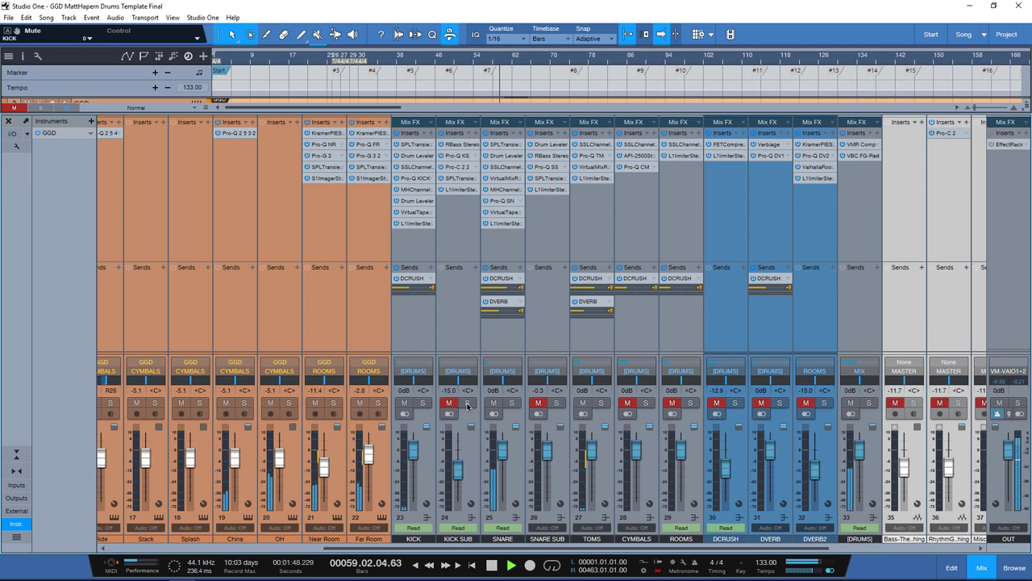
pyautogui.click(449, 403)
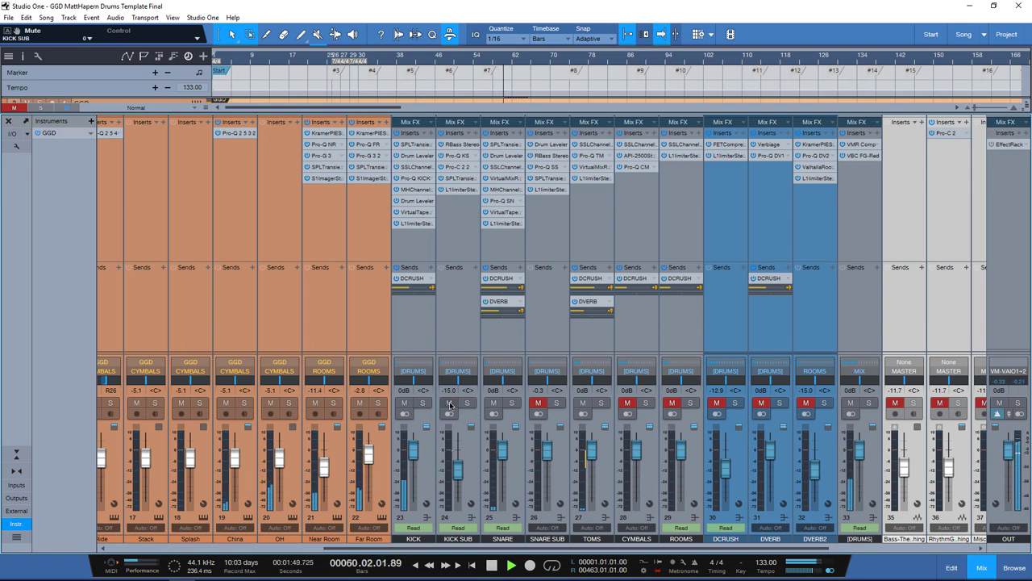
# Step: Unmute SNARE SUB, and audition the CYMBALS, Near Room and Far Room channels in solo, clearing each solo
pyautogui.click(539, 403)
pyautogui.click(645, 403)
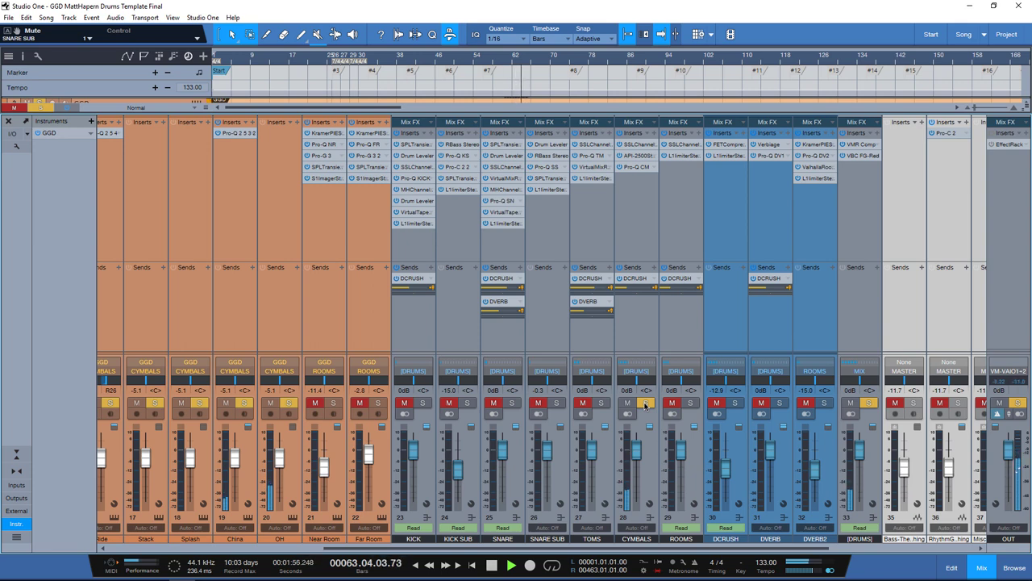
pyautogui.click(645, 403)
pyautogui.click(333, 403)
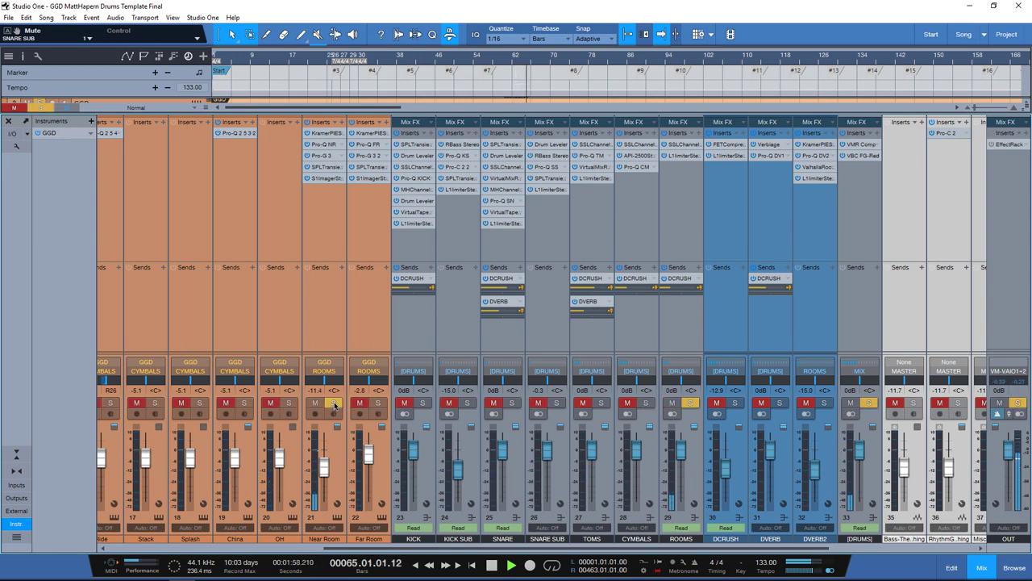
pyautogui.click(334, 404)
pyautogui.click(377, 404)
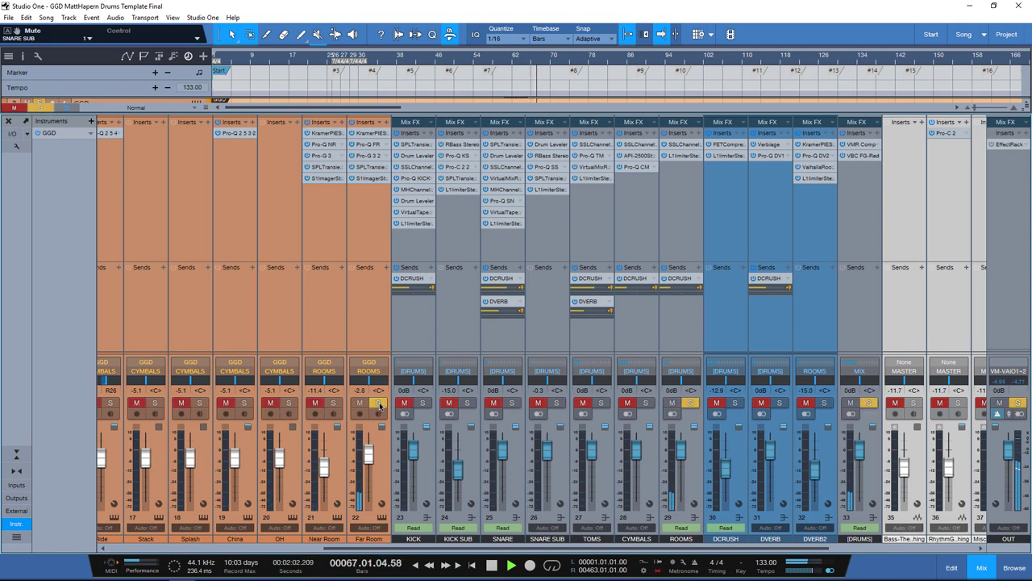
pyautogui.click(379, 403)
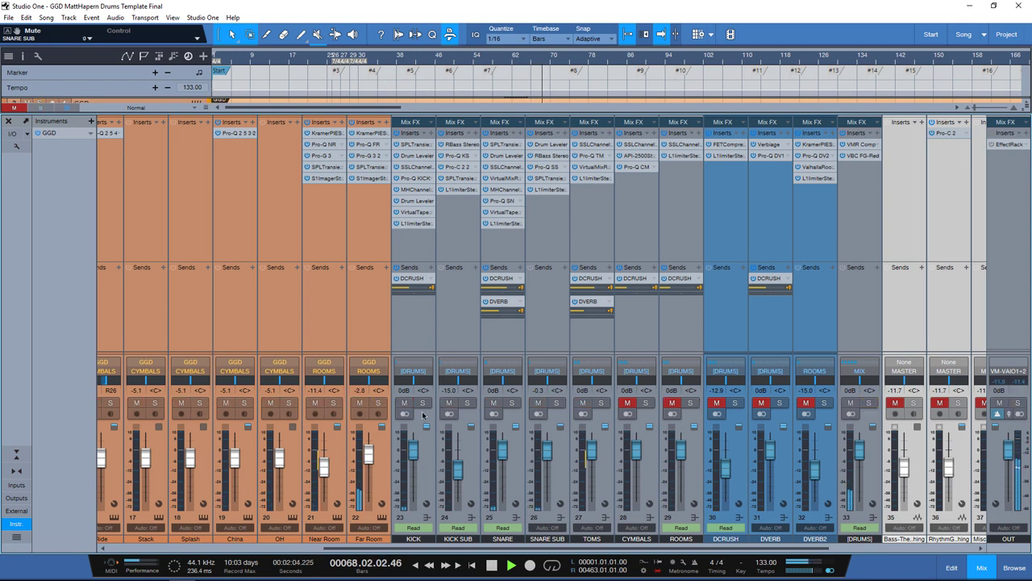
# Step: Audition the DCRUSH, DVERB and DVERB2 effect channels in solo one at a time, clearing each solo
pyautogui.click(734, 404)
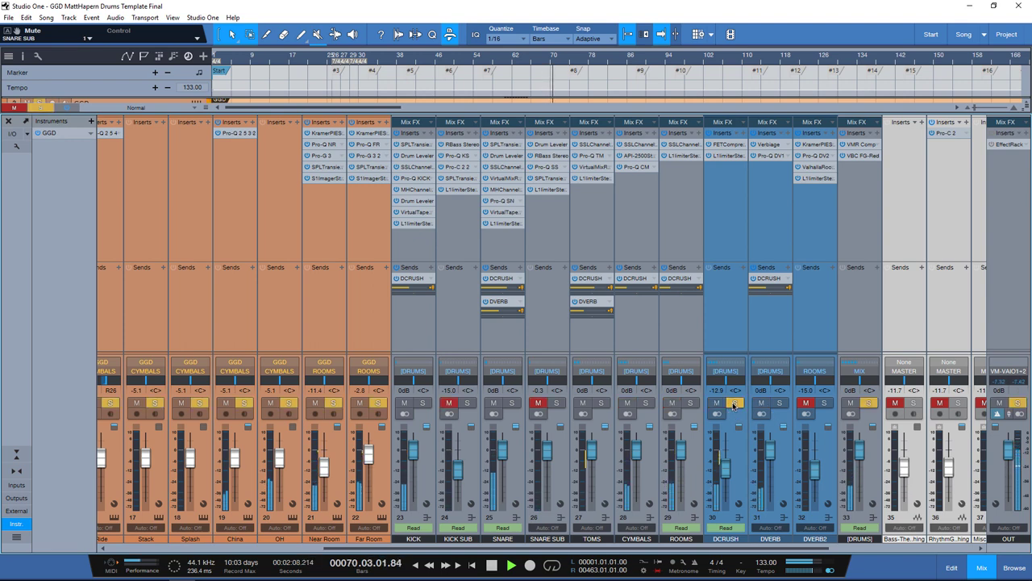
pyautogui.click(734, 403)
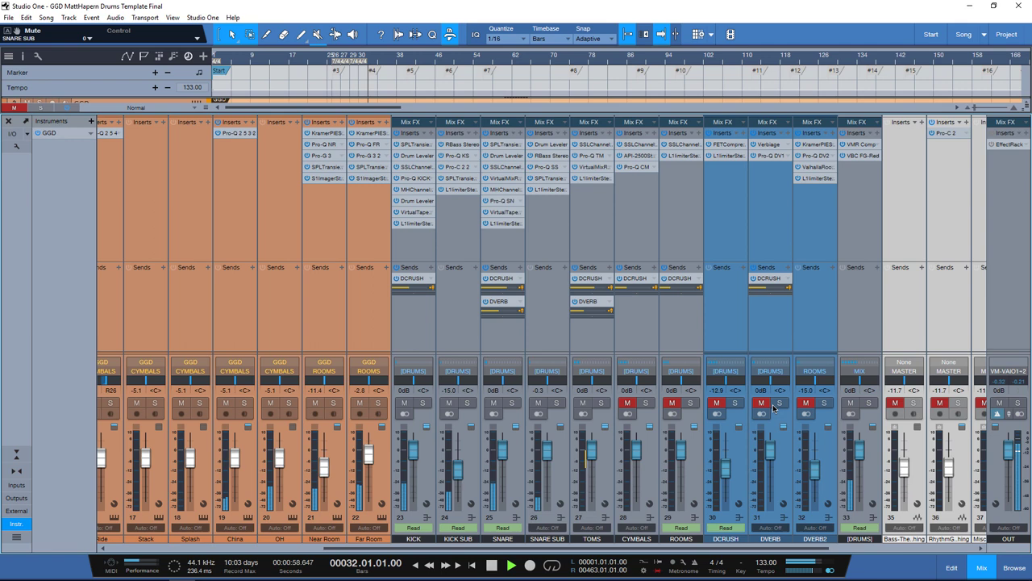
pyautogui.click(778, 403)
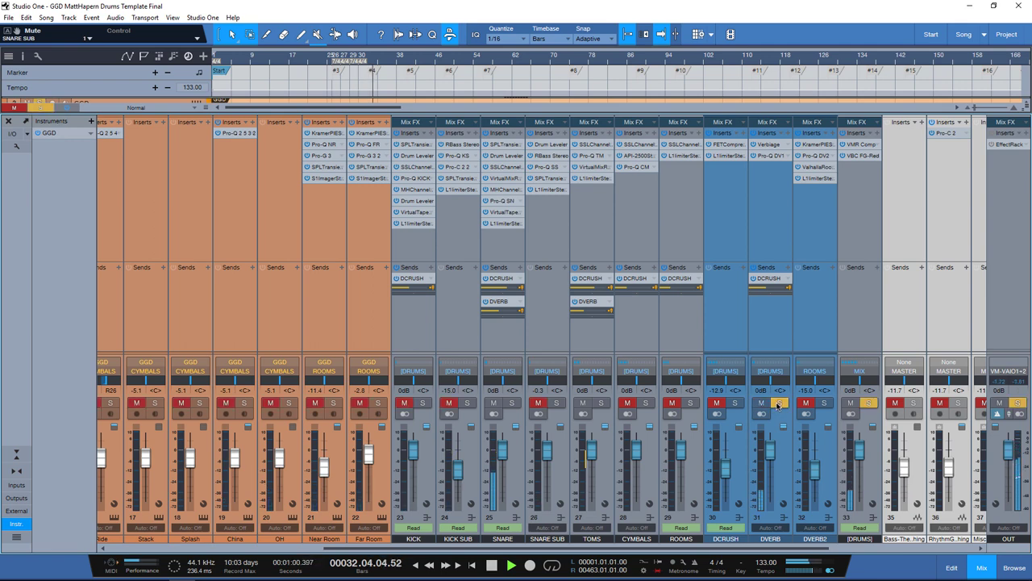
pyautogui.click(779, 404)
pyautogui.click(823, 403)
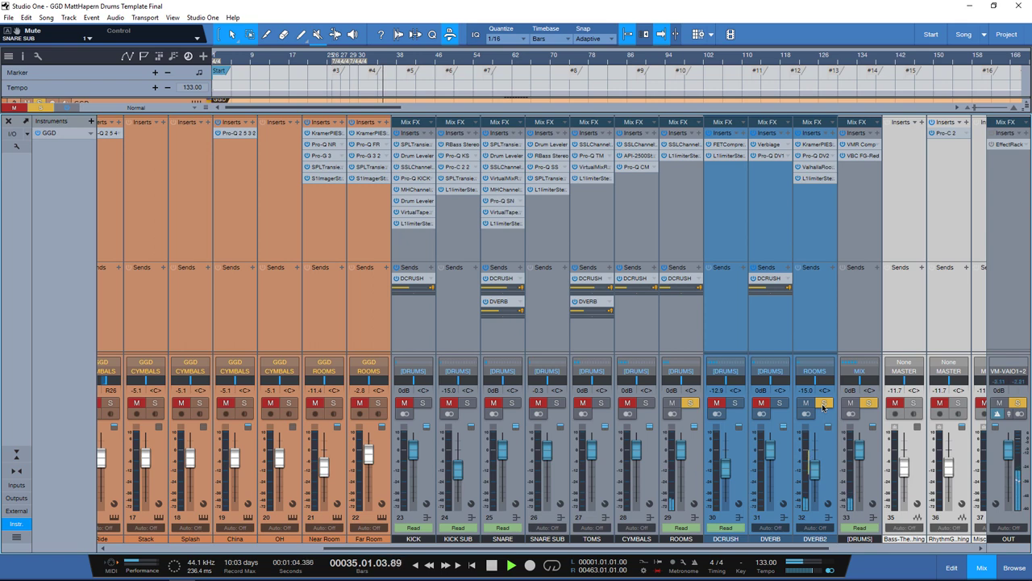
pyautogui.click(823, 404)
# Step: Unmute the DVERB2, DVERB, DCRUSH, CYMBALS and ROOMS channels one by one to rebuild the full drum mix
pyautogui.click(763, 403)
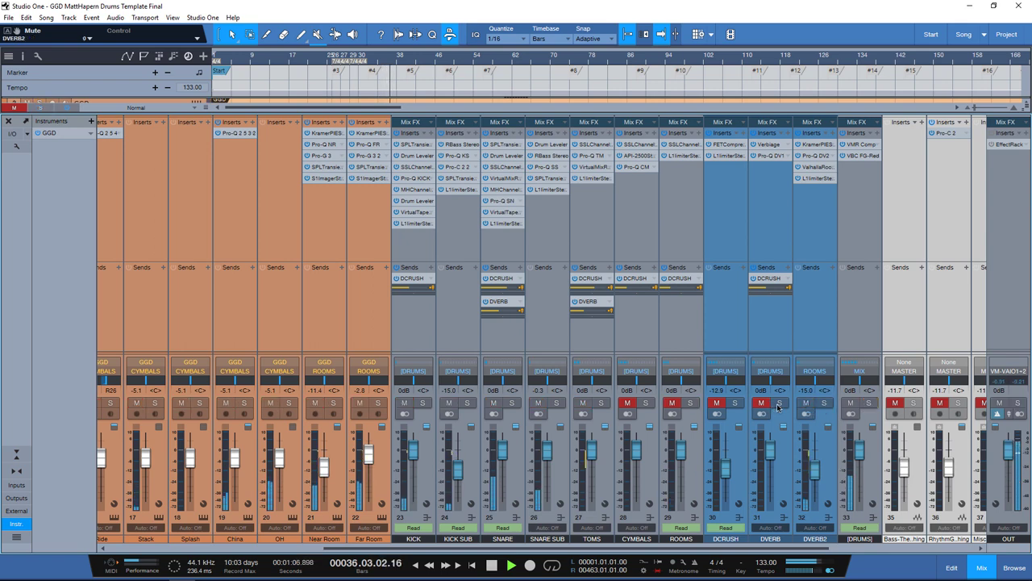
pyautogui.click(719, 405)
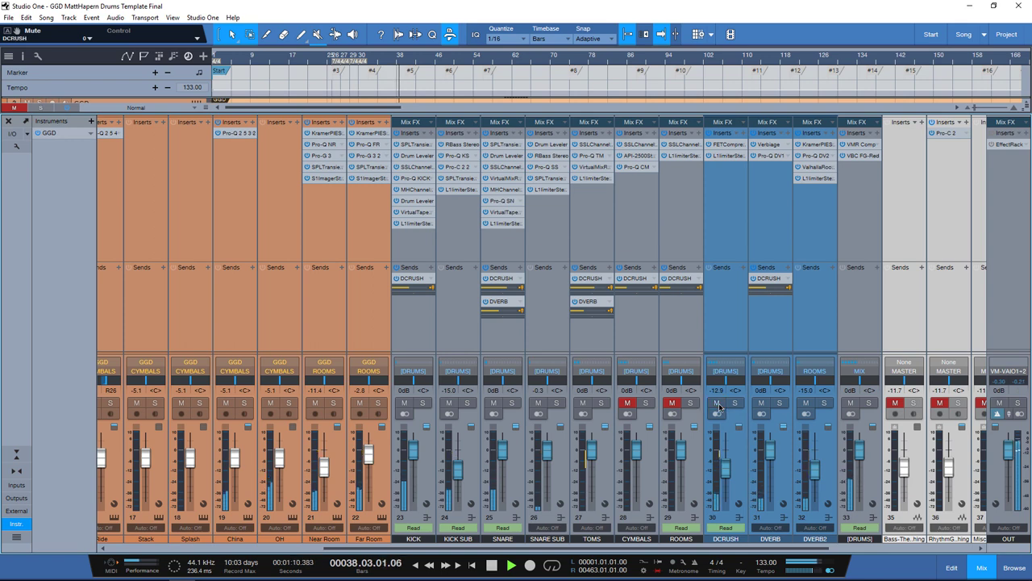
pyautogui.click(629, 403)
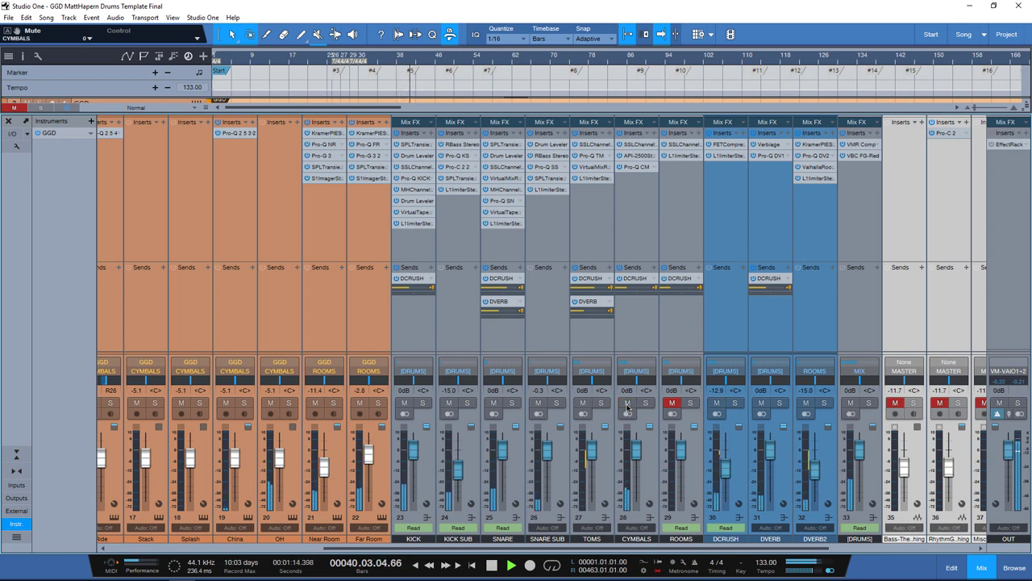
pyautogui.click(671, 404)
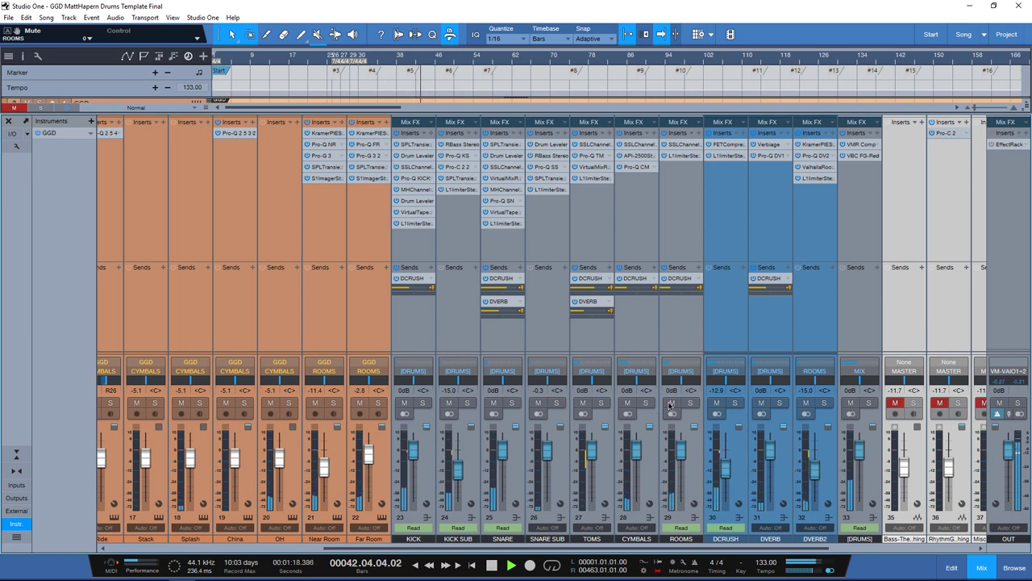
# Step: Select the channels from Snare Bottom through the DRUMS bus and deactivate all their inserts
pyautogui.click(856, 250)
pyautogui.moveTo(679, 551); pyautogui.dragTo(492, 552)
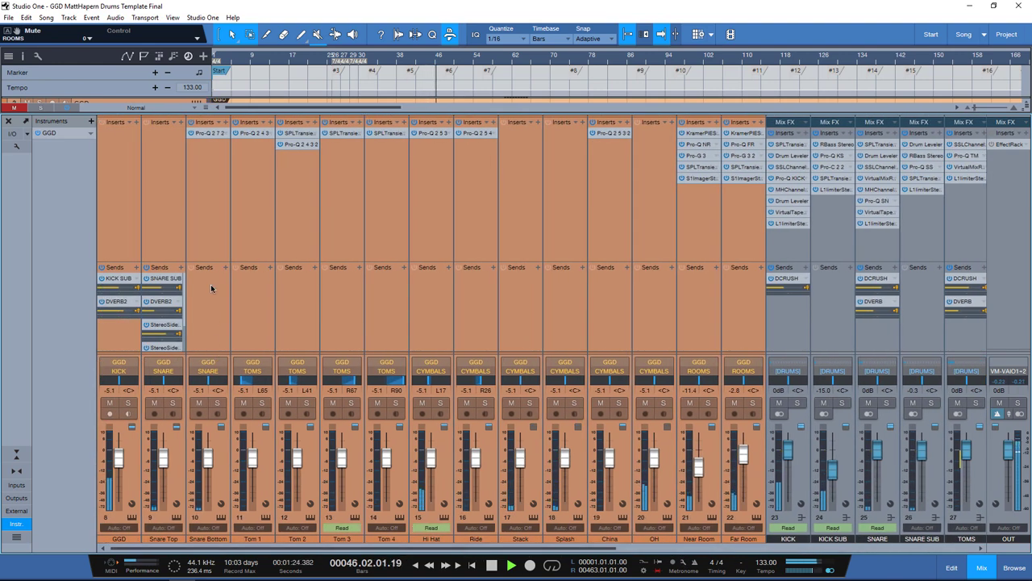
pyautogui.keyDown('shift'); pyautogui.click(199, 223); pyautogui.keyUp('shift')
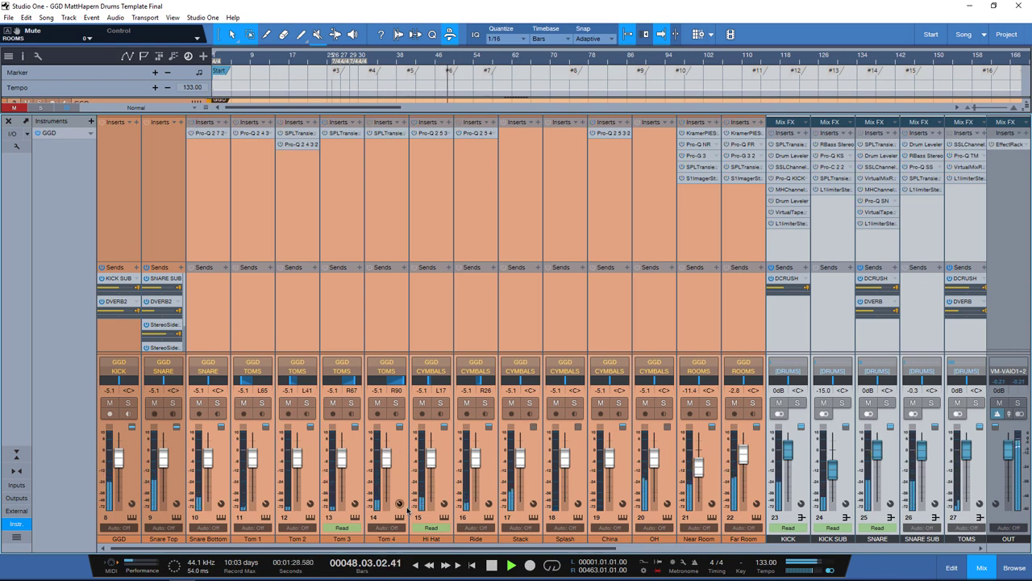
pyautogui.moveTo(484, 552); pyautogui.dragTo(678, 557)
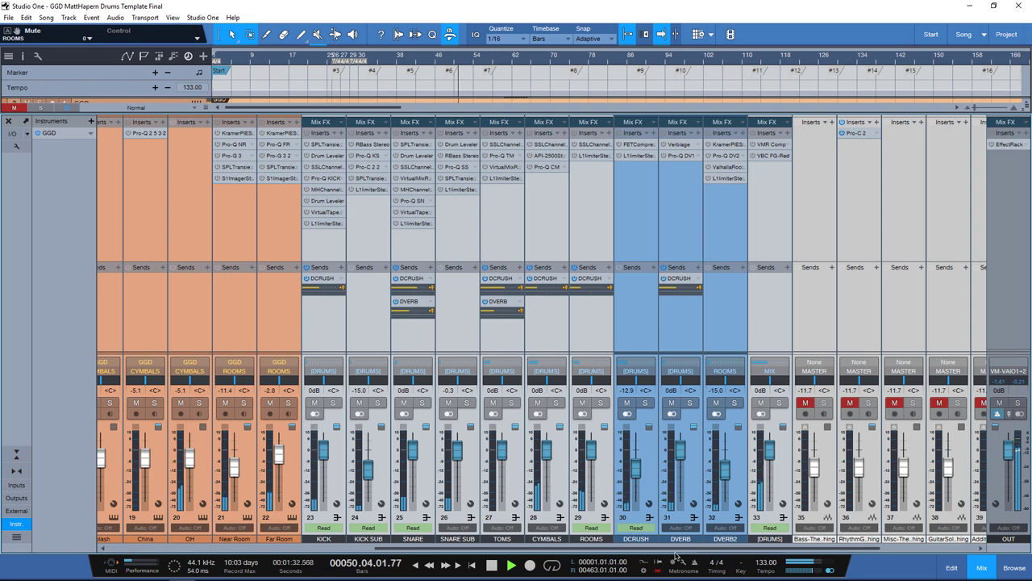
pyautogui.moveTo(676, 555); pyautogui.dragTo(641, 555)
# Step: Play the KICK bus in solo and review the GGD instrument's kick drum choices, keeping PIII : 22x16
pyautogui.press('space')
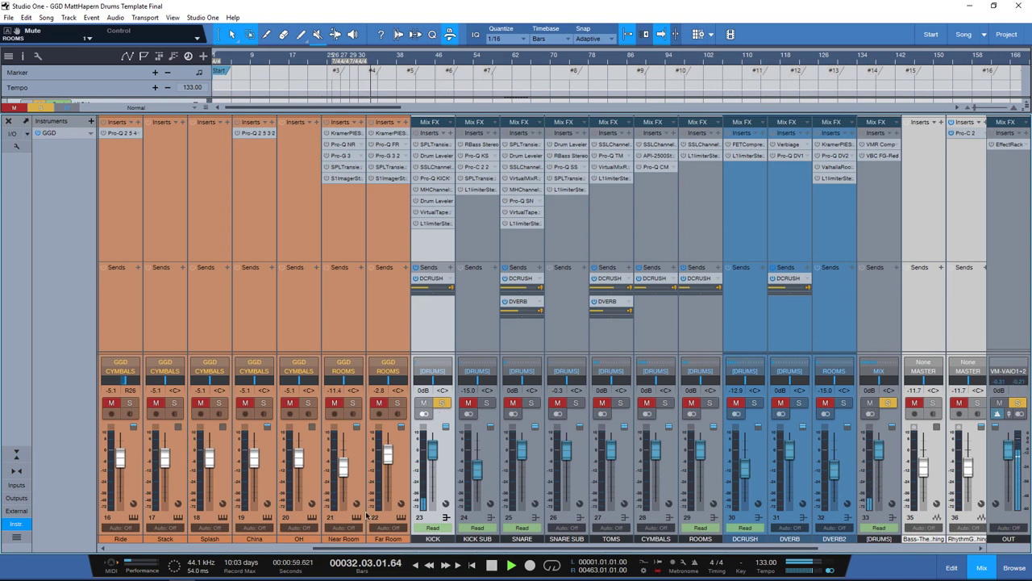
pyautogui.click(355, 521)
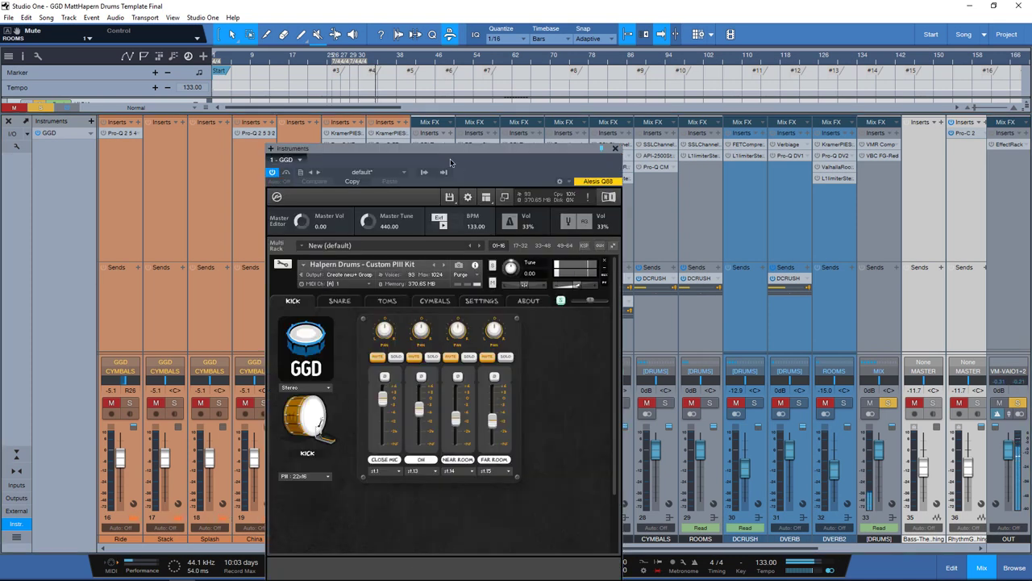
pyautogui.moveTo(467, 170); pyautogui.dragTo(279, 124)
pyautogui.click(126, 434)
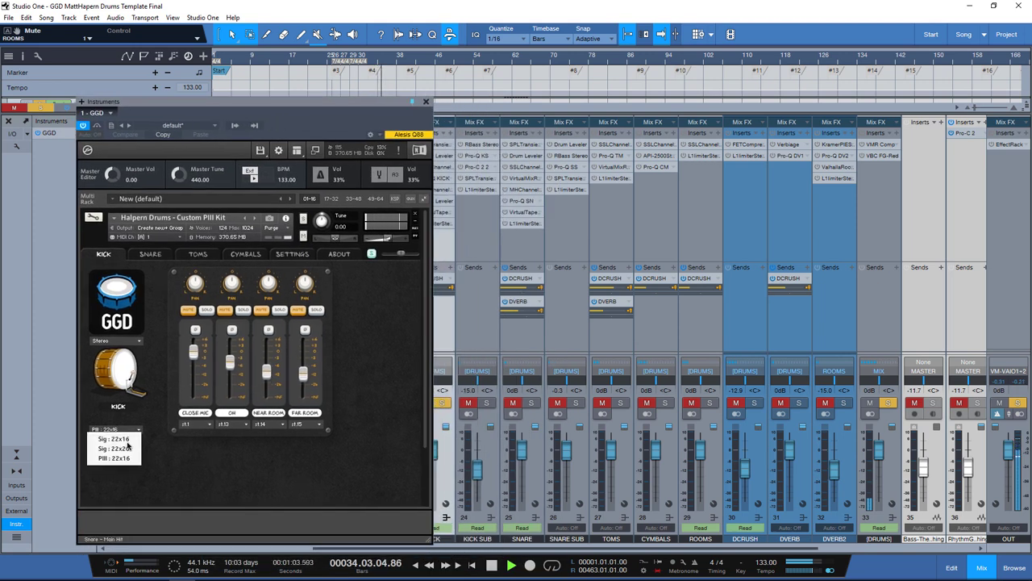
pyautogui.click(160, 470)
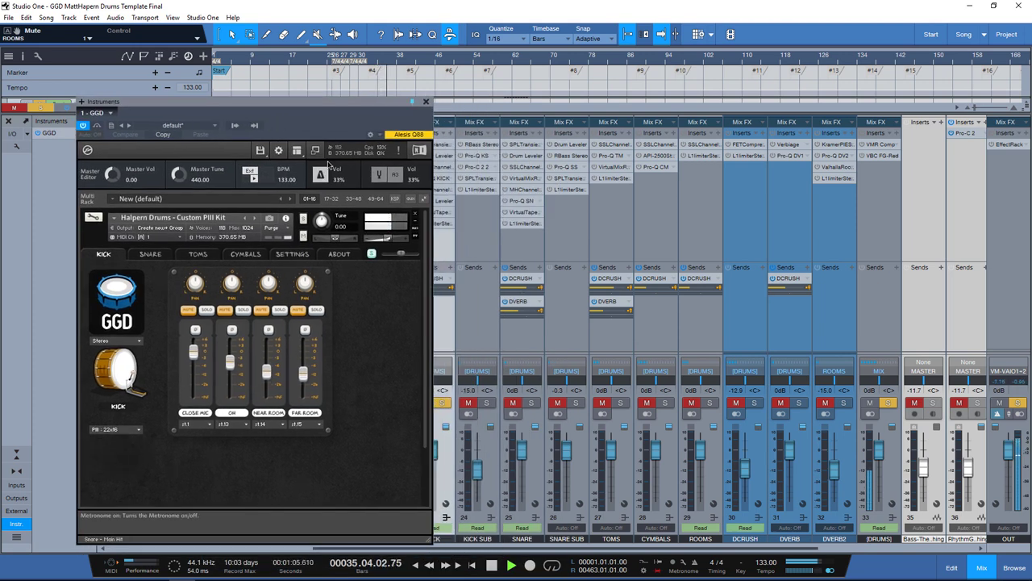
pyautogui.moveTo(334, 120); pyautogui.dragTo(273, 277)
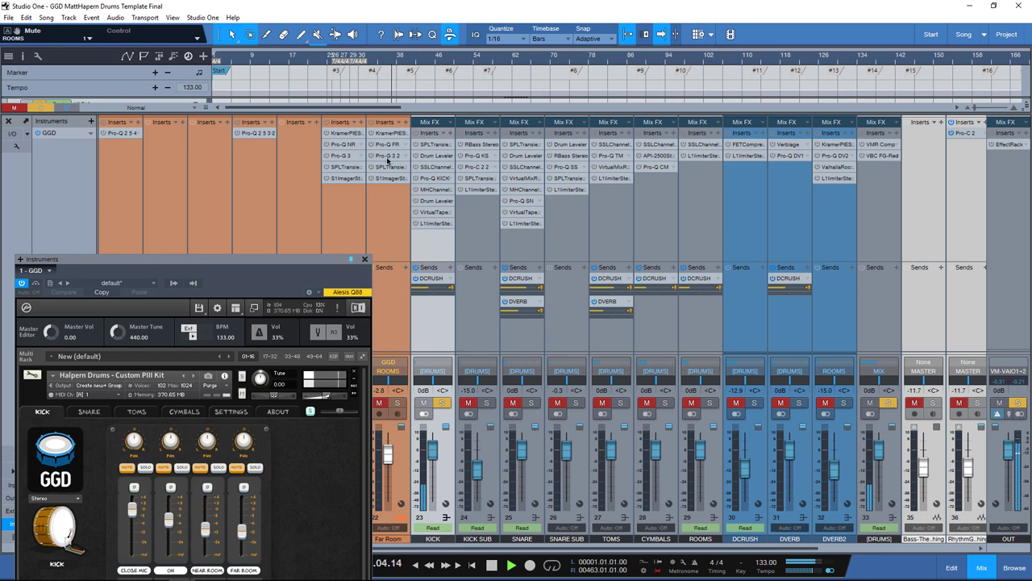
# Step: Activate SPL Transient Designer Plus and the first Drum Leveler on the KICK bus, comparing the leveler bypassed and active
pyautogui.click(434, 145)
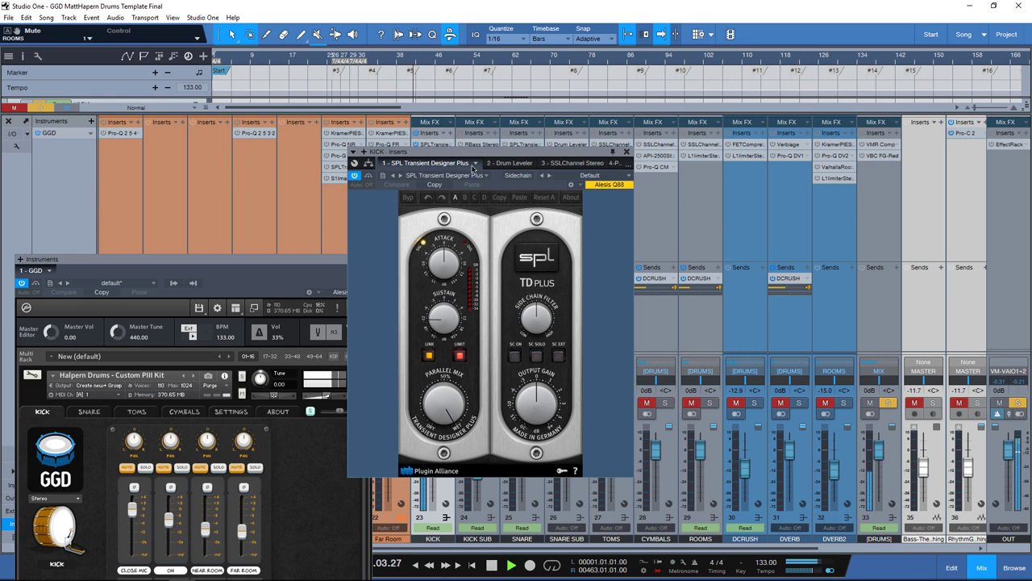
pyautogui.click(499, 164)
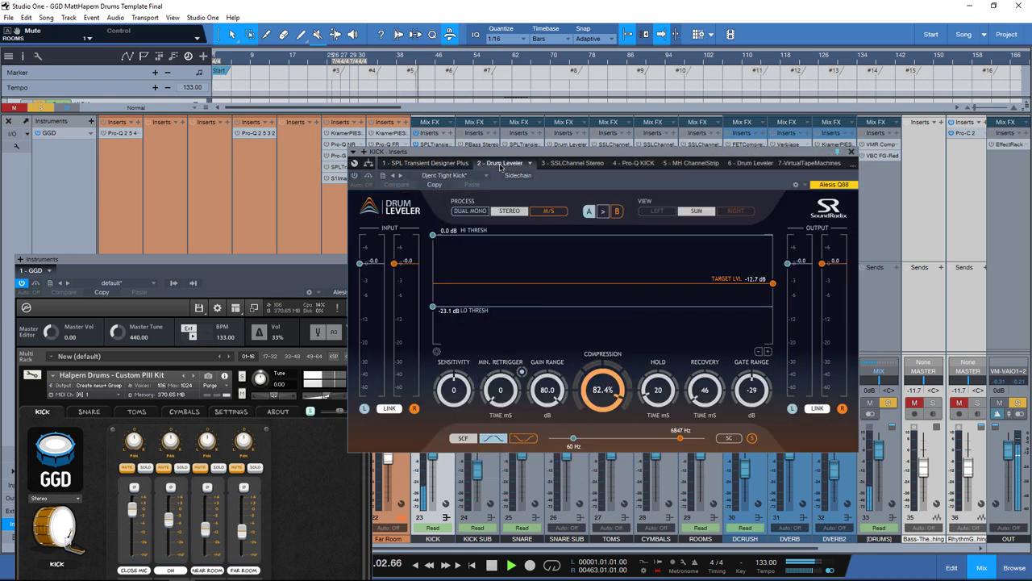
pyautogui.click(367, 176)
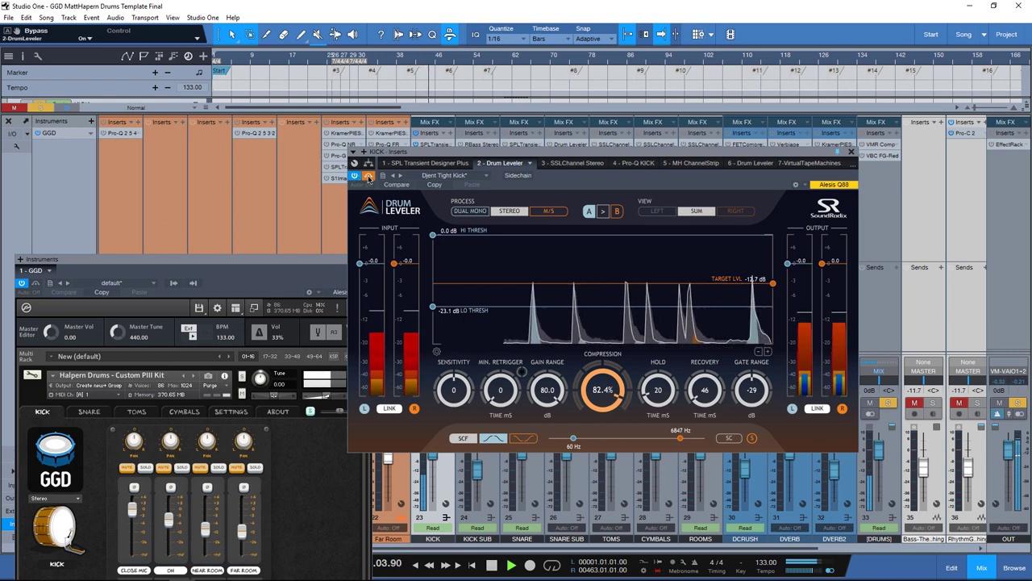
pyautogui.click(368, 175)
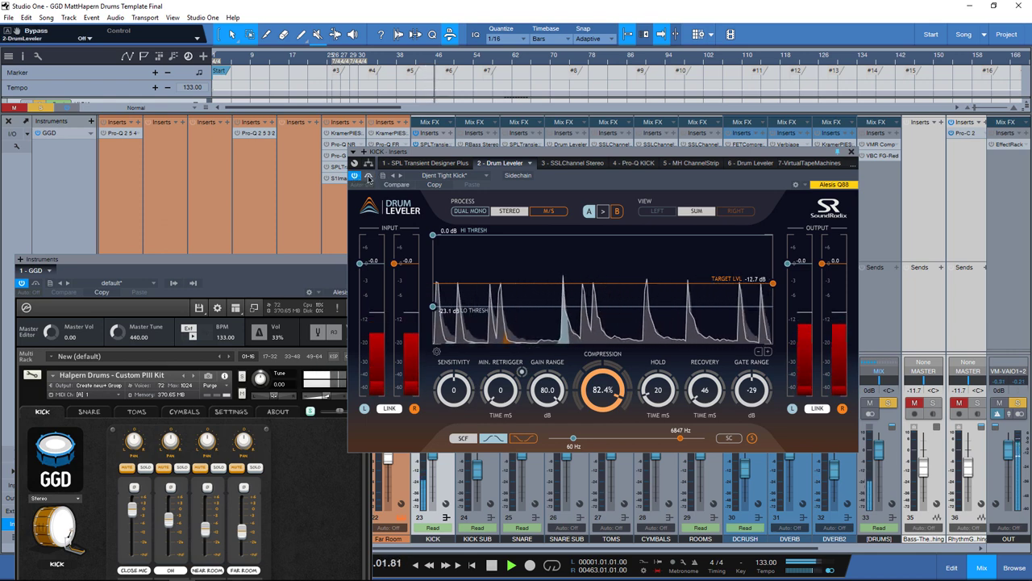
# Step: Activate SSLChannel Stereo and Pro-Q KICK on the KICK bus, comparing each bypassed and active
pyautogui.click(573, 163)
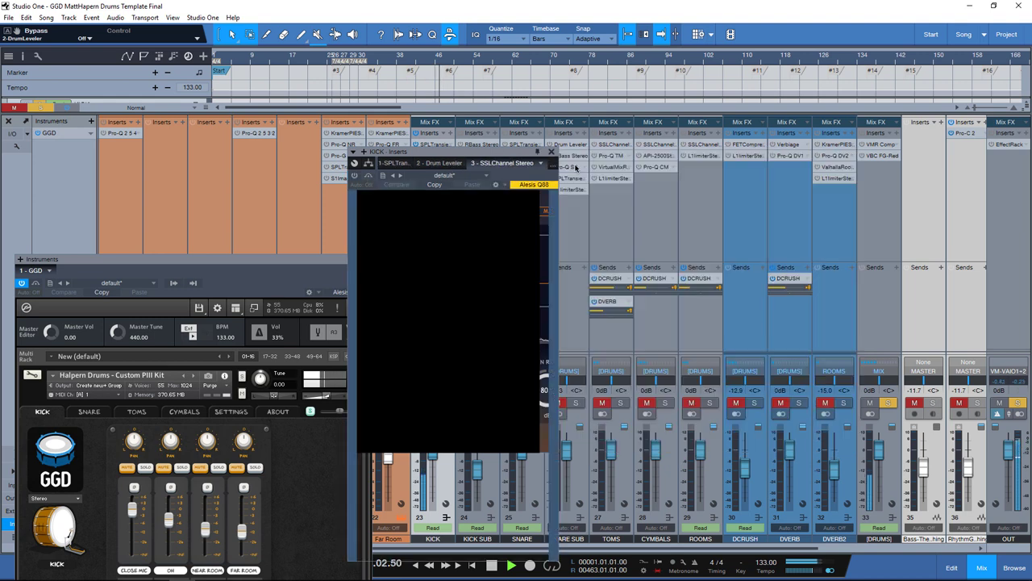
pyautogui.click(367, 176)
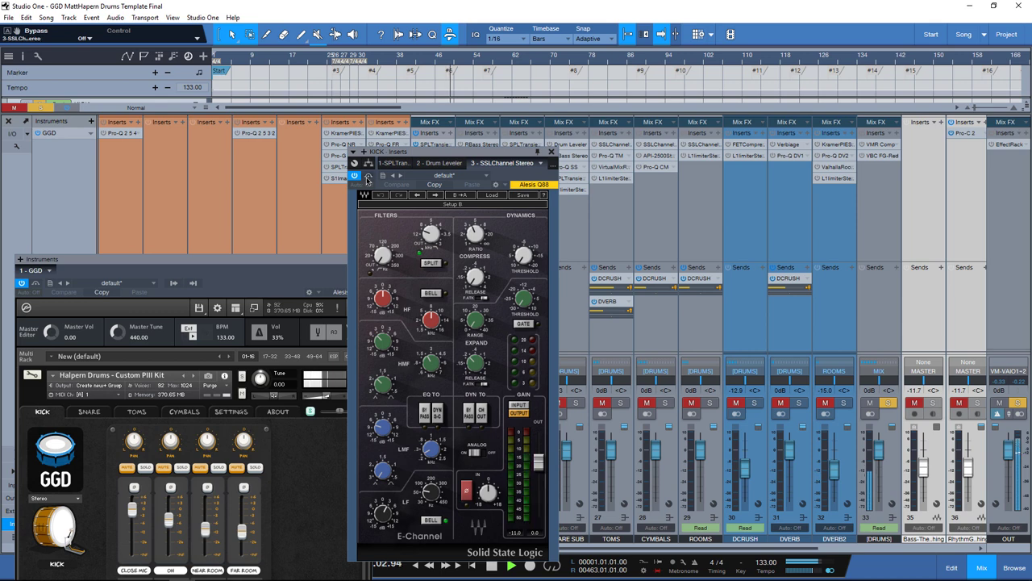
pyautogui.click(367, 176)
pyautogui.scroll(-1, 494, 167)
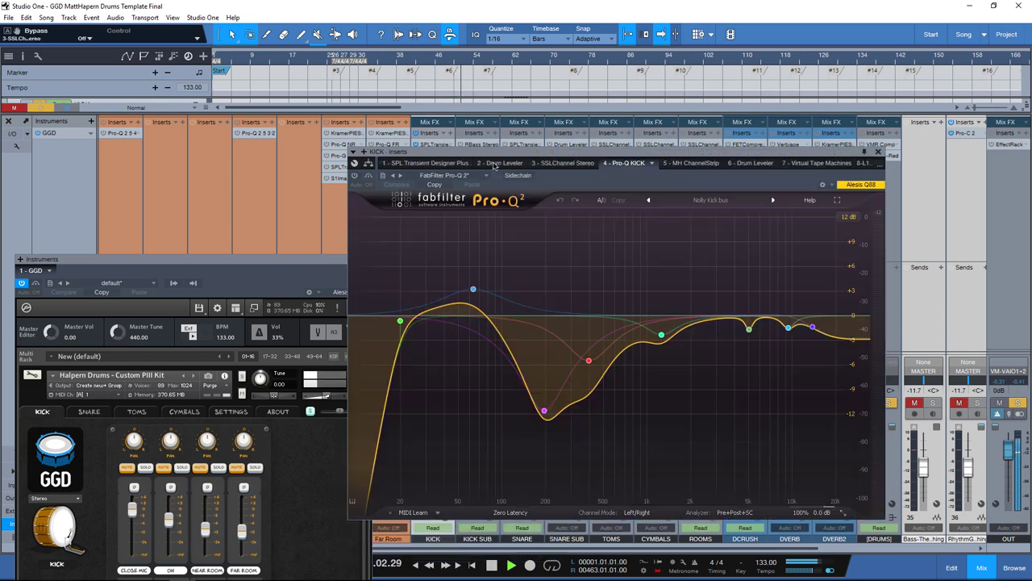
pyautogui.click(368, 176)
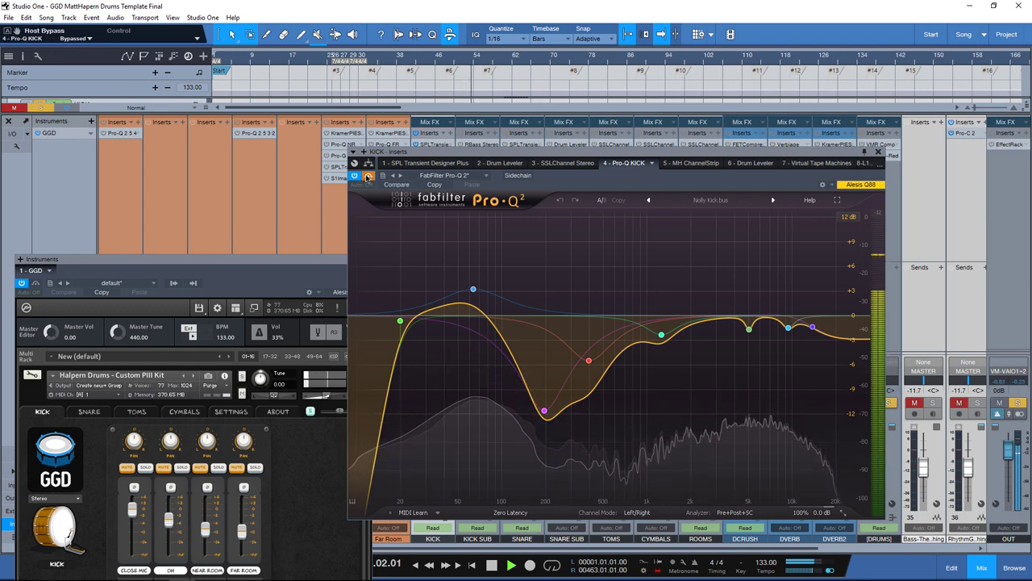
pyautogui.click(368, 176)
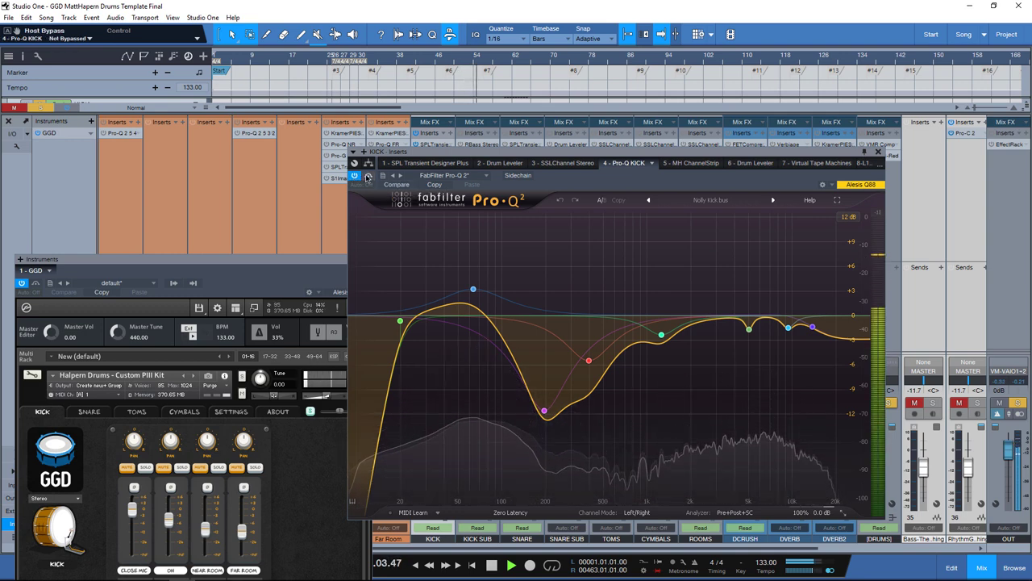
# Step: Activate MH ChannelStrip on the KICK bus, comparing it bypassed and active
pyautogui.click(689, 163)
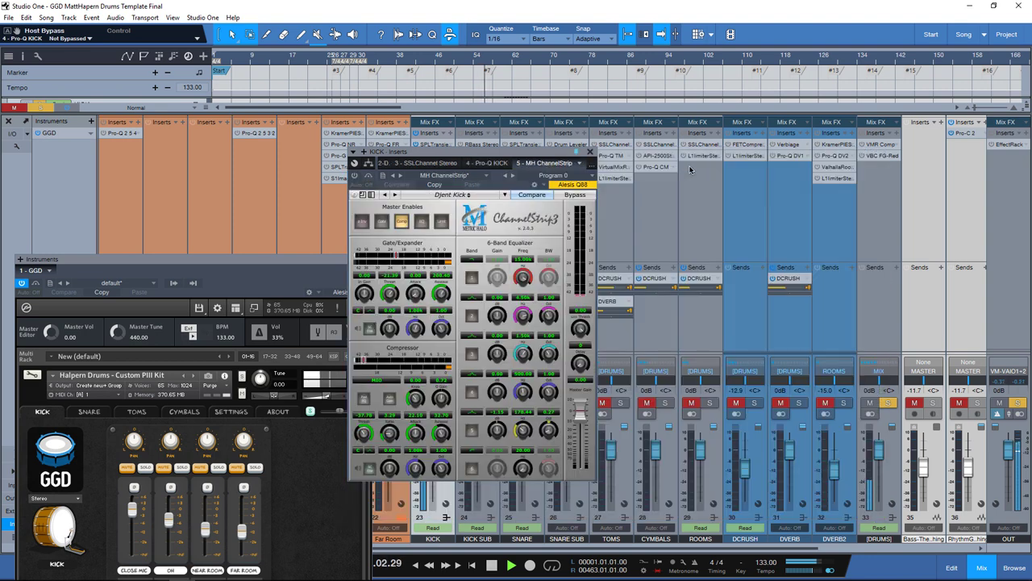
pyautogui.click(367, 176)
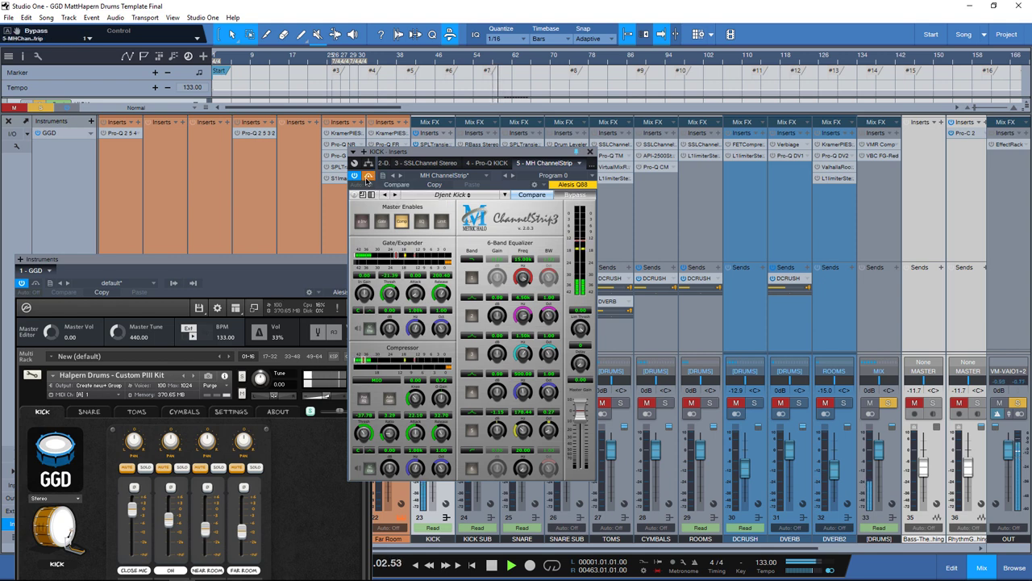
pyautogui.click(368, 177)
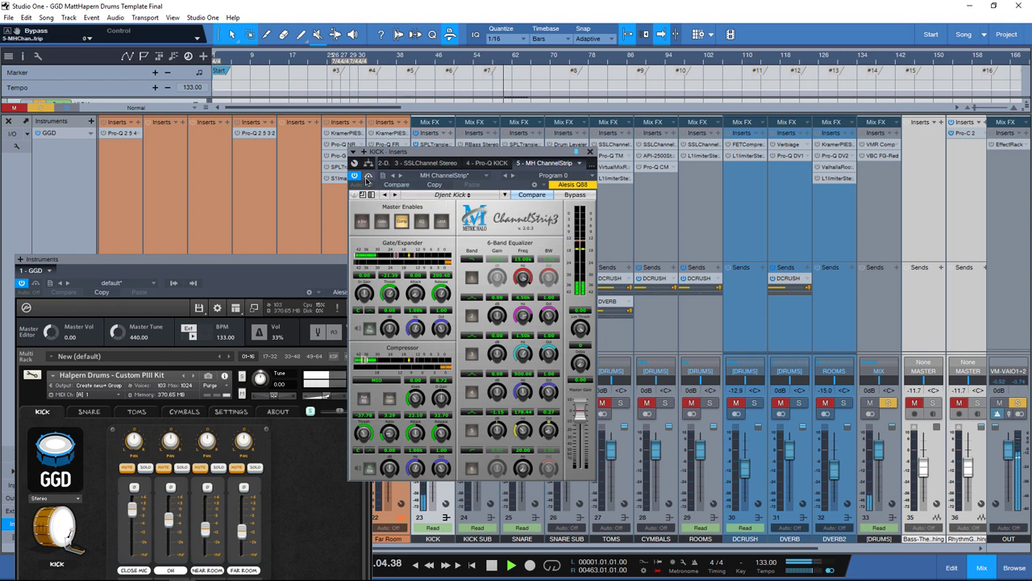
# Step: Activate the second Drum Leveler on the KICK bus and compare it bypassed and active during playback
pyautogui.click(532, 168)
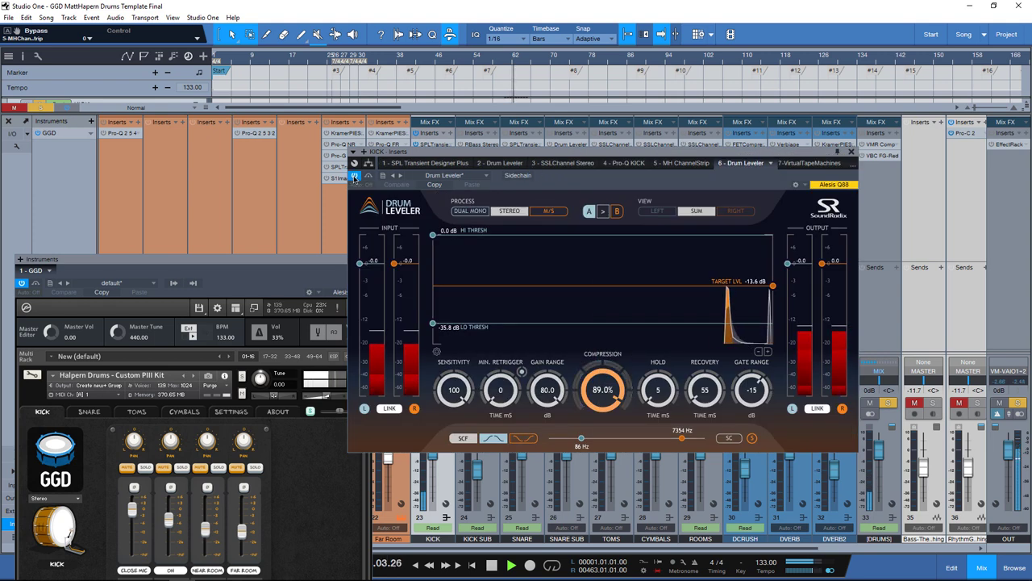
pyautogui.click(369, 177)
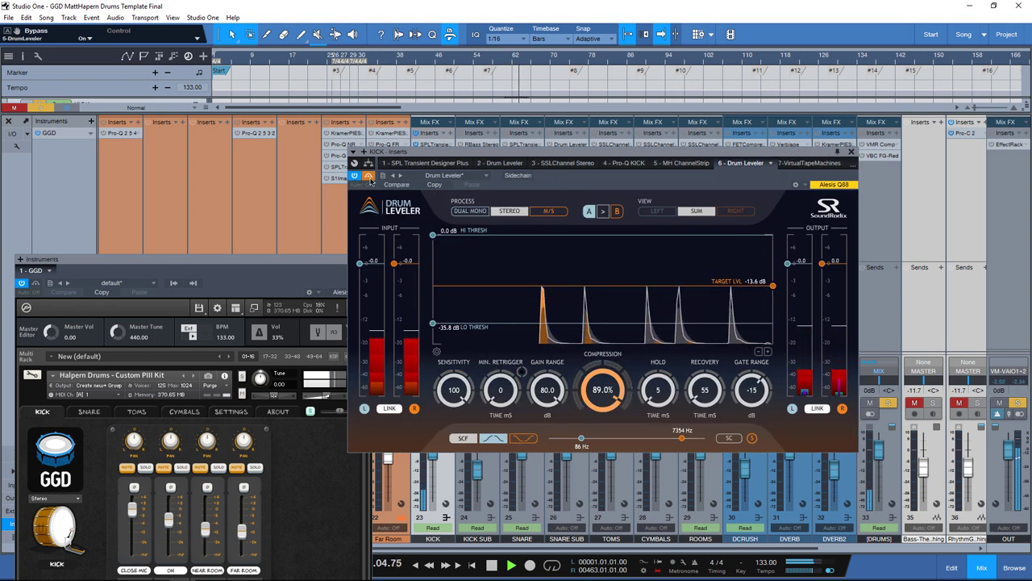
pyautogui.click(368, 176)
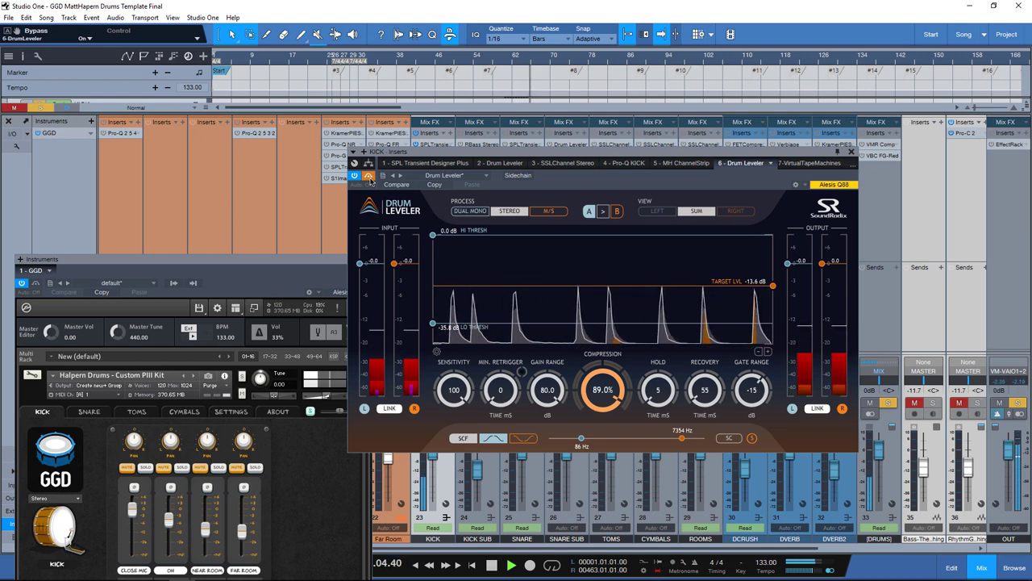
pyautogui.click(369, 177)
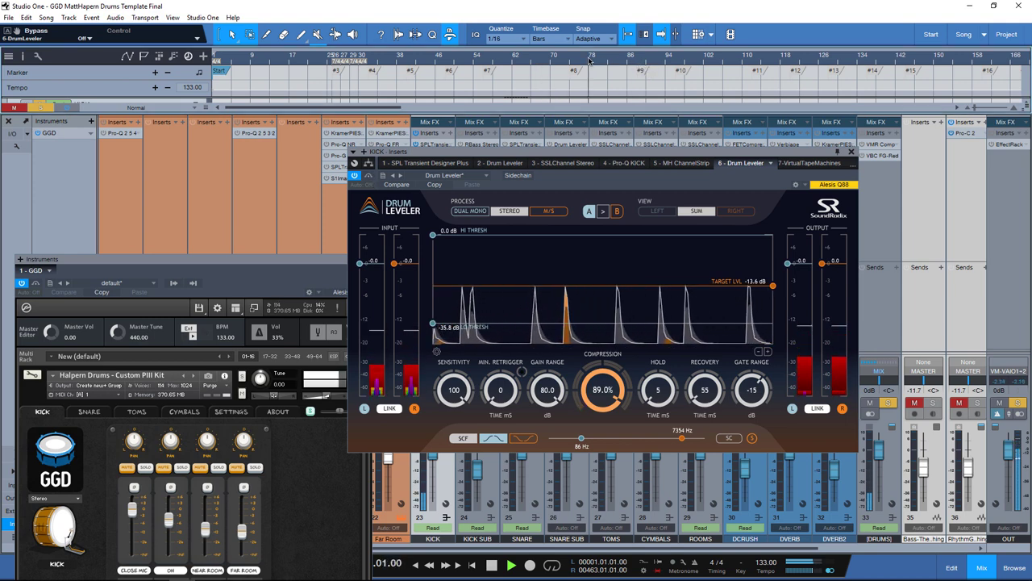
pyautogui.scroll(5, 601, 62)
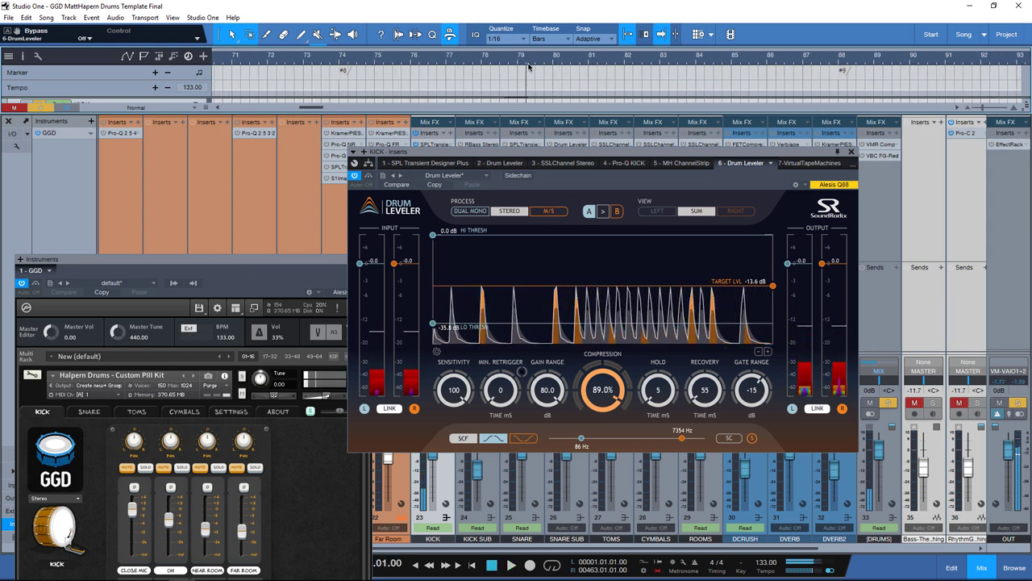
pyautogui.press('space')
pyautogui.press('space')
pyautogui.press('space')
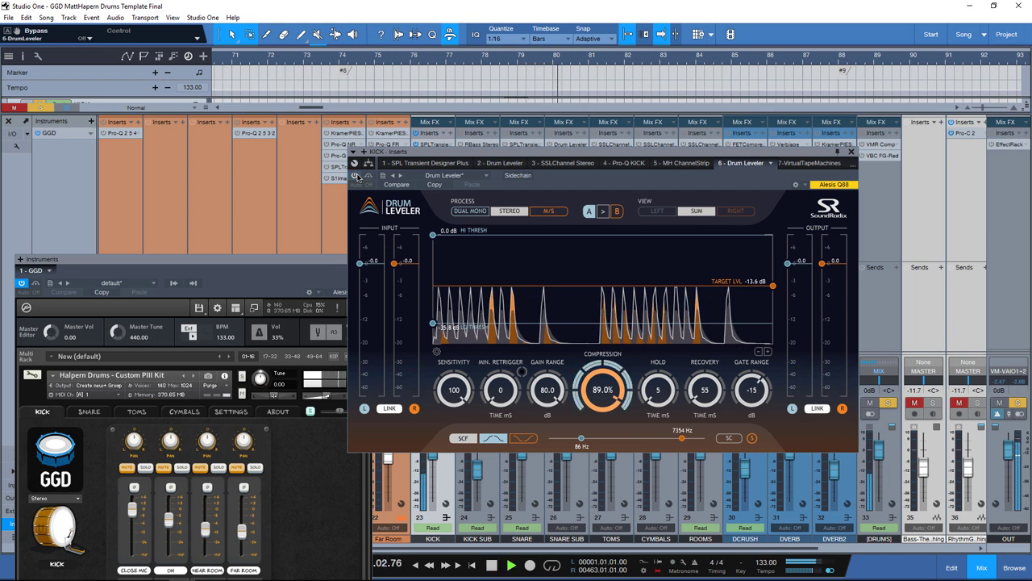
pyautogui.press('space')
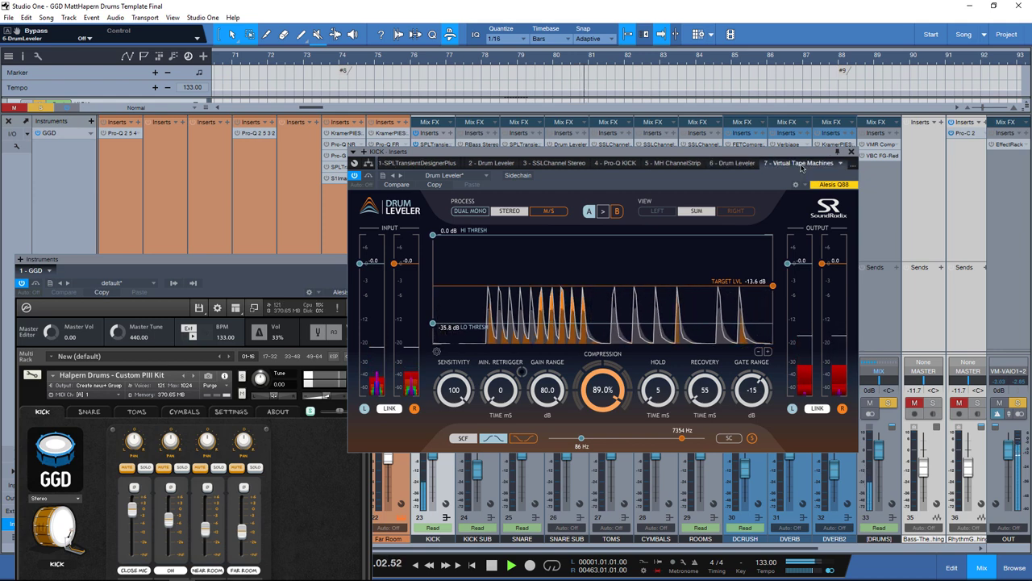
# Step: Activate Virtual Tape Machines and L1 limiter Stereo on the KICK bus and close its insert window
pyautogui.click(802, 164)
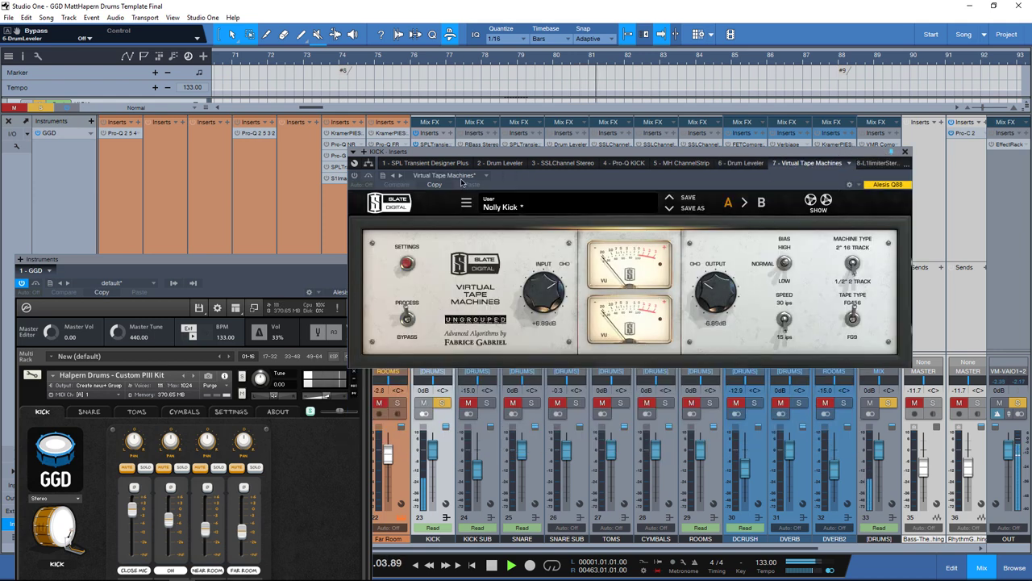
pyautogui.click(355, 178)
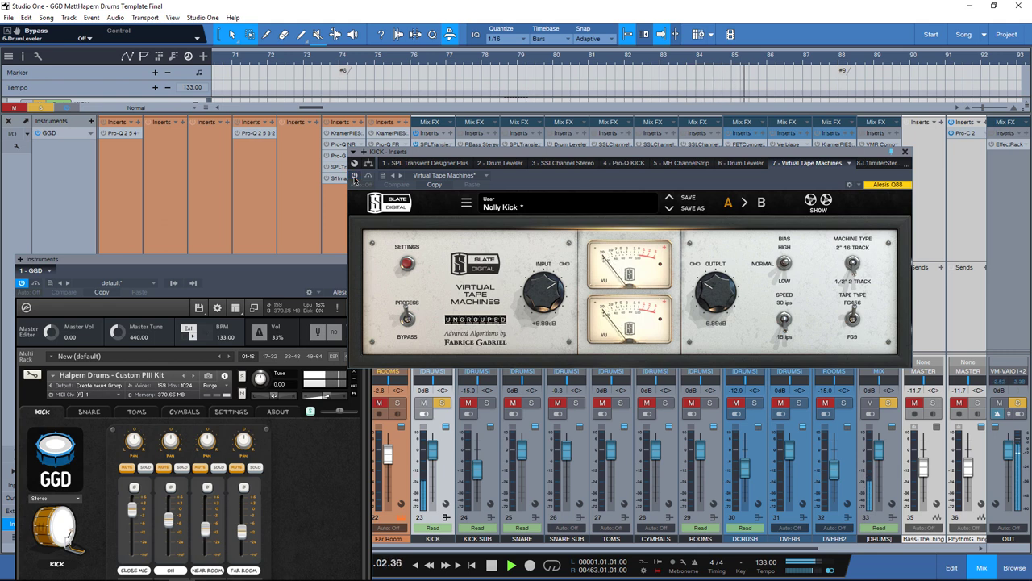
pyautogui.click(875, 163)
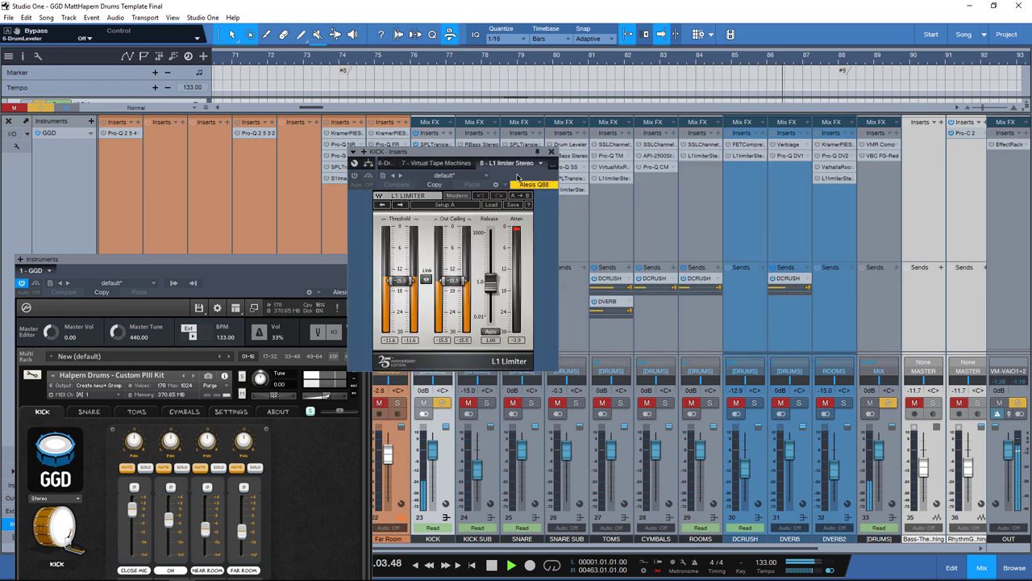
pyautogui.click(356, 177)
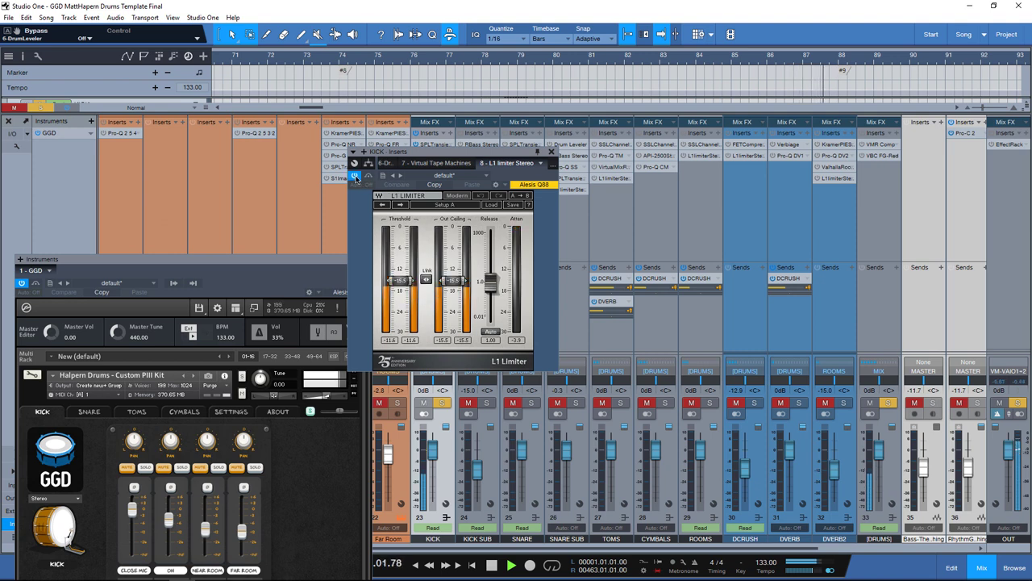
pyautogui.scroll(-5, 525, 62)
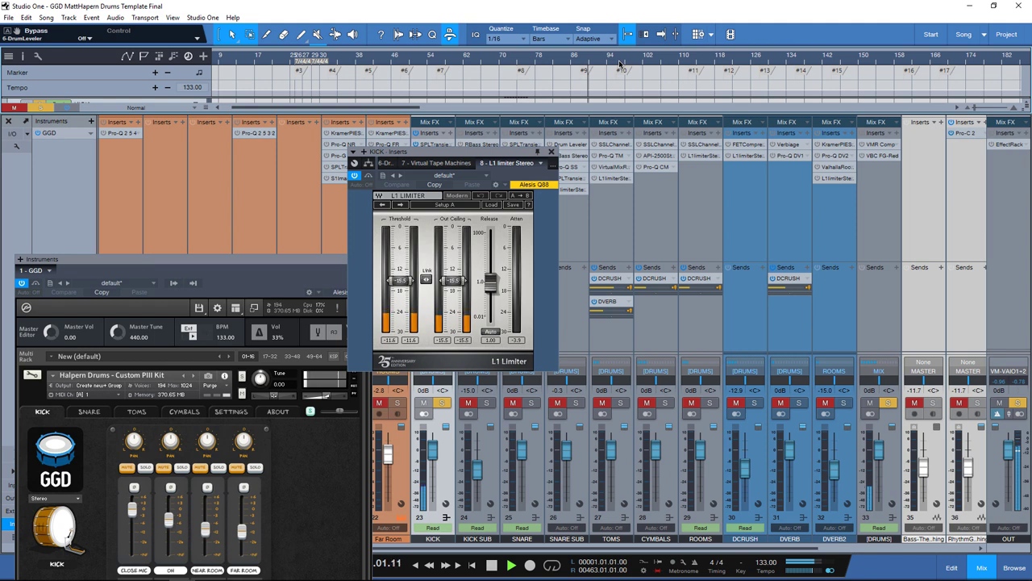
pyautogui.click(551, 152)
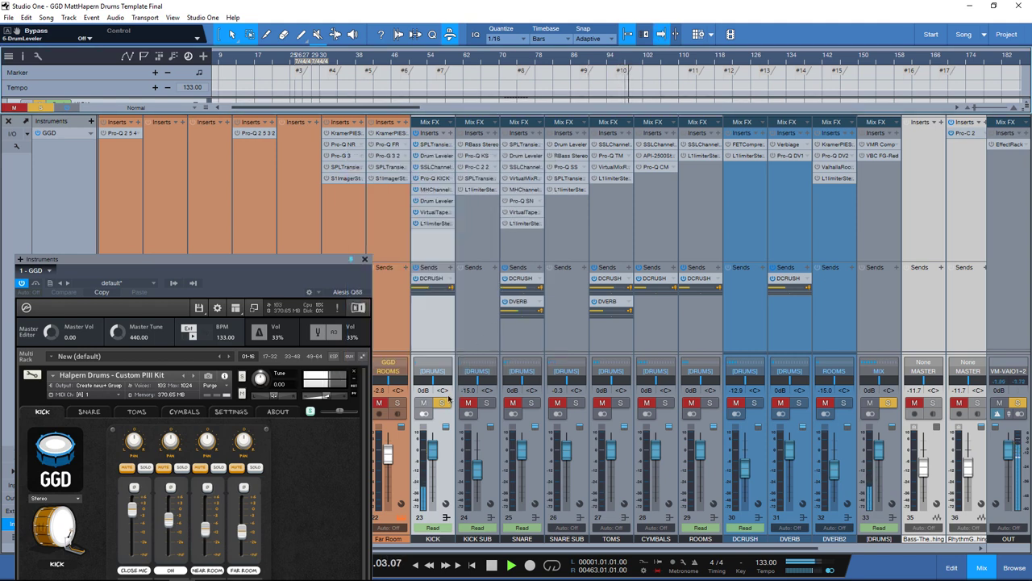
# Step: Take the KICK bus out of solo and play the KICK SUB bus in solo instead
pyautogui.click(442, 401)
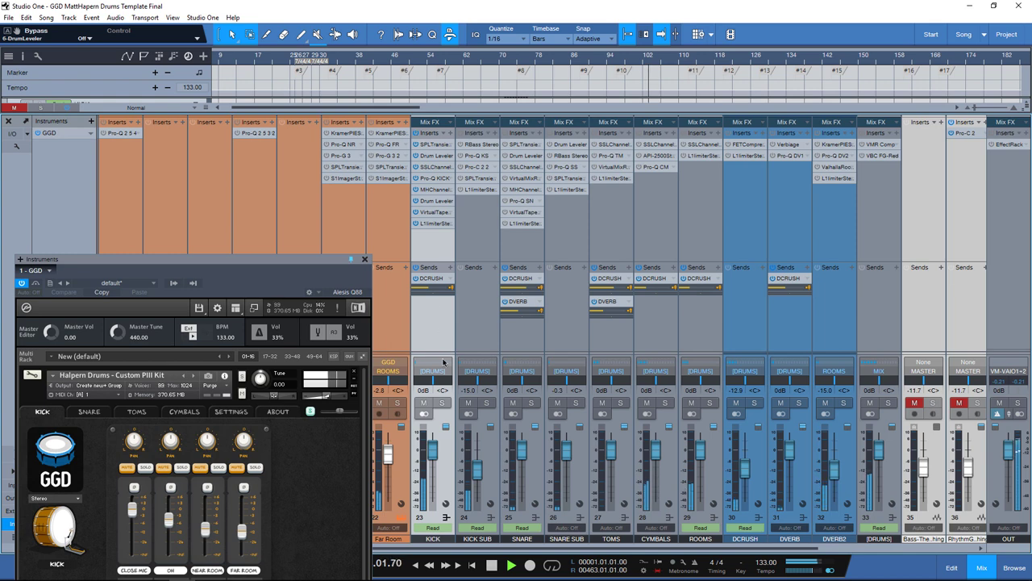
pyautogui.press('space')
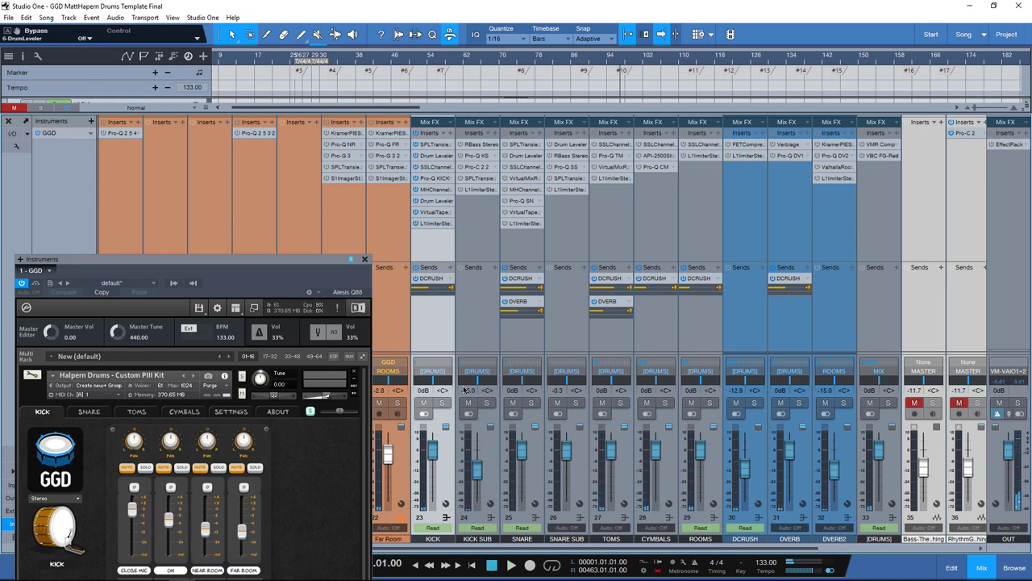
pyautogui.click(485, 403)
pyautogui.press('space')
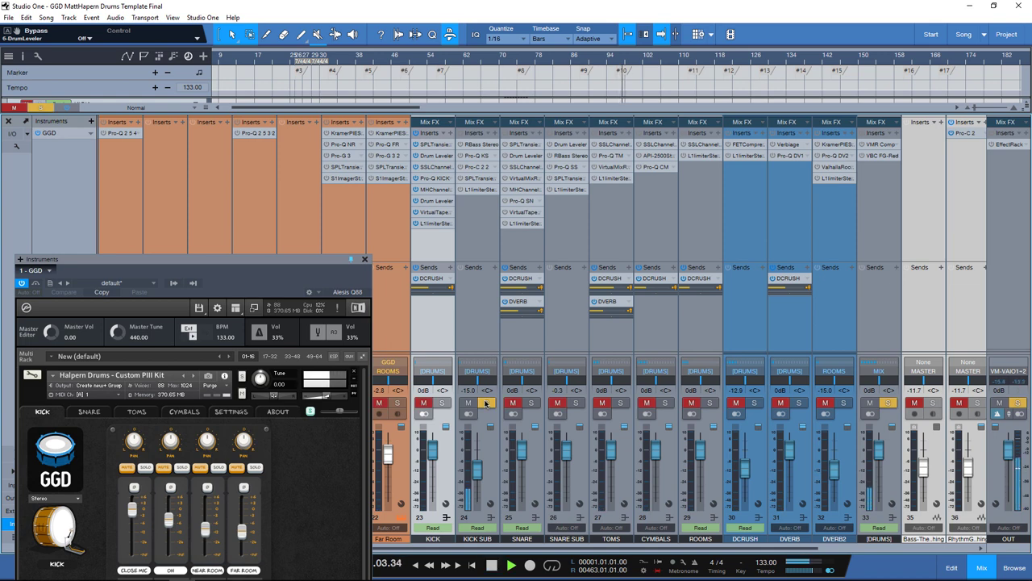
pyautogui.click(478, 323)
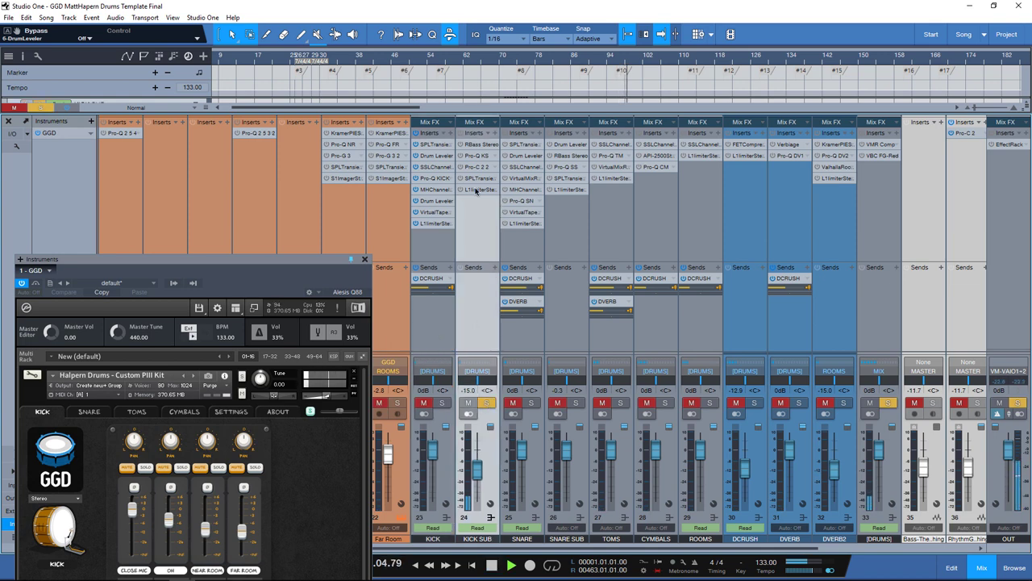
# Step: Activate RBass Stereo, Pro-Q KS and Pro-C 2 2 on the KICK SUB bus
pyautogui.click(471, 144)
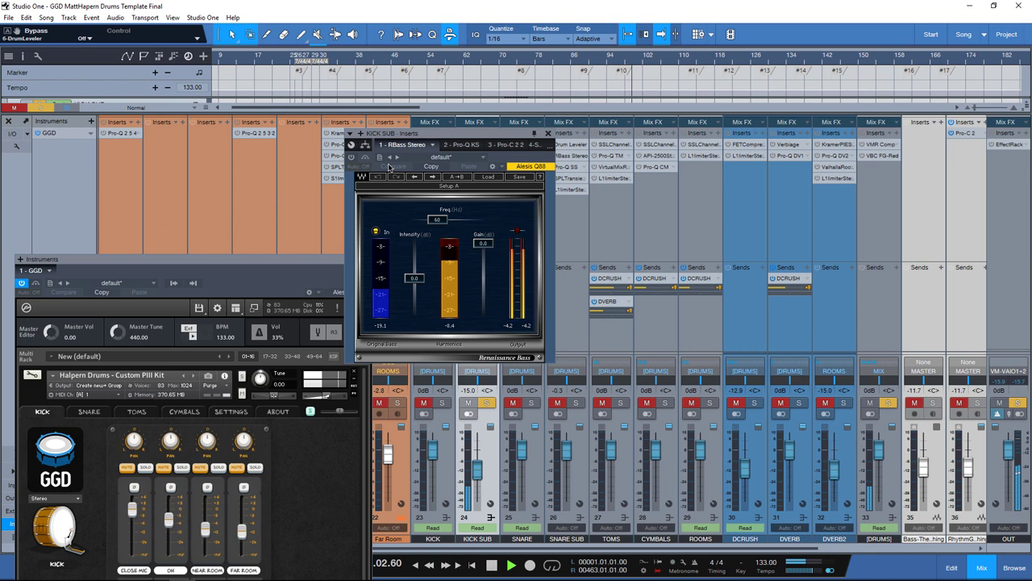
pyautogui.click(353, 157)
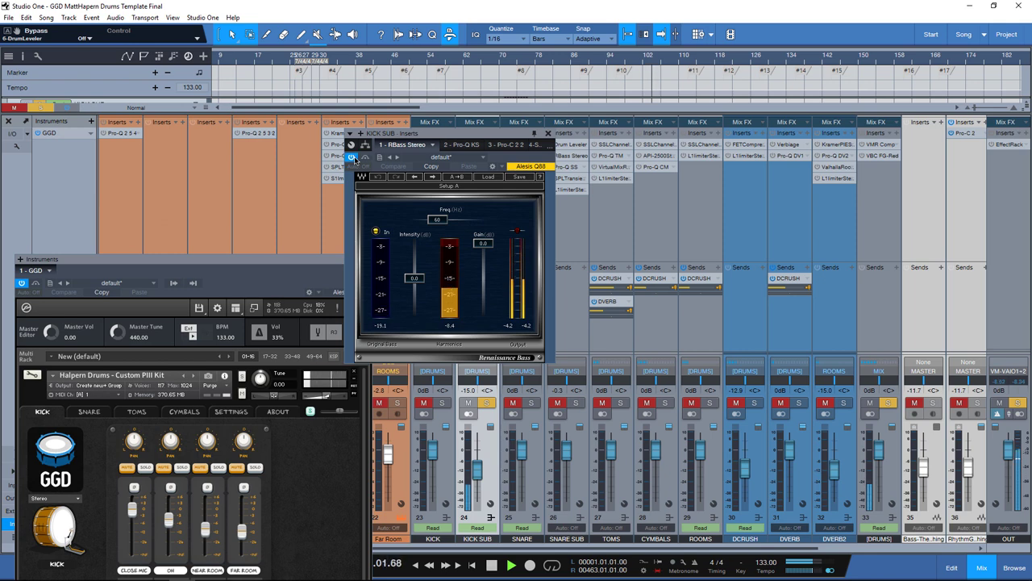
pyautogui.click(456, 146)
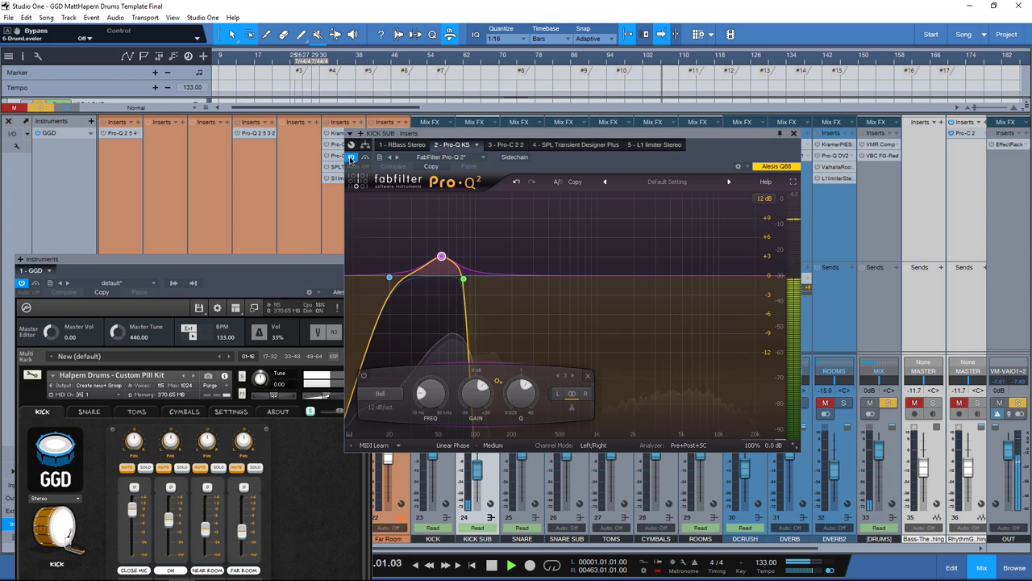
pyautogui.click(501, 146)
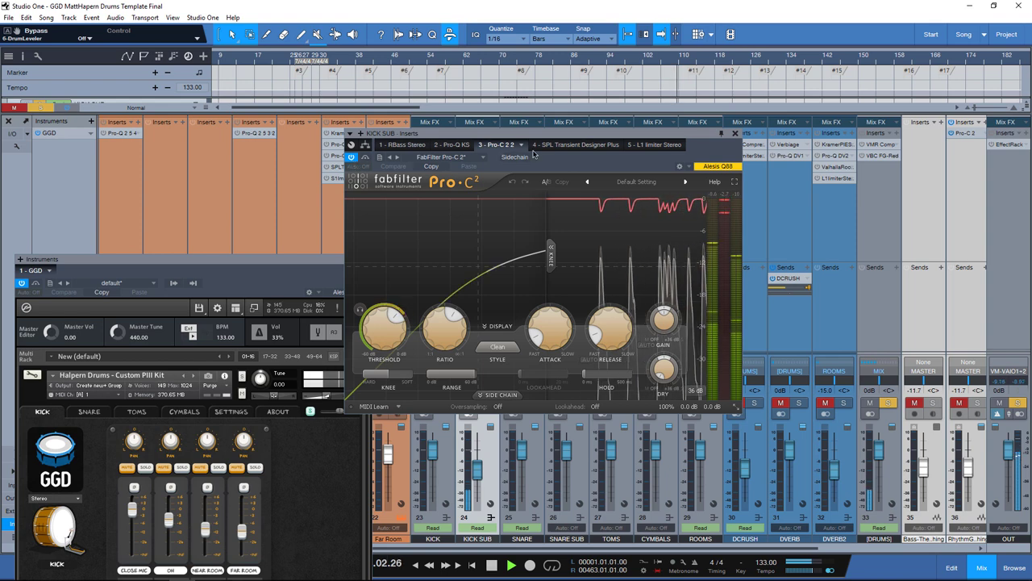
# Step: Activate SPL Transient Designer Plus and L1 limiter Stereo on the KICK SUB bus, comparing the transient designer bypassed and active
pyautogui.click(557, 145)
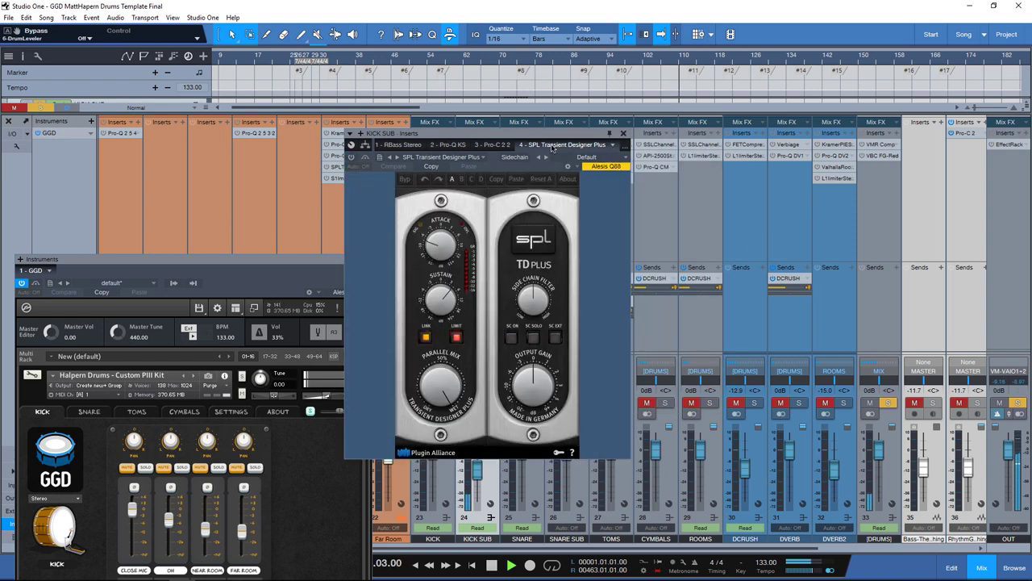
pyautogui.click(364, 159)
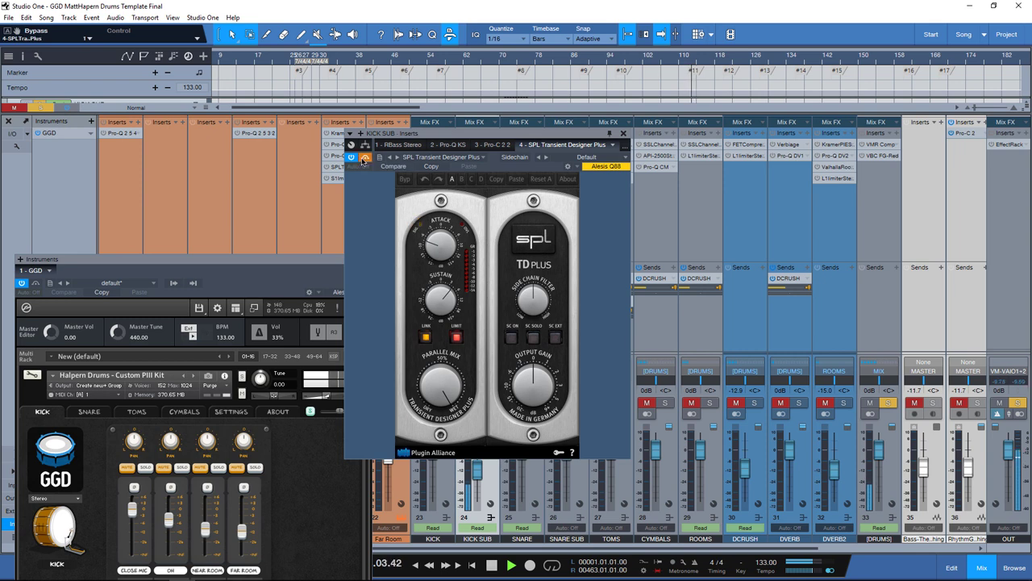
pyautogui.click(559, 147)
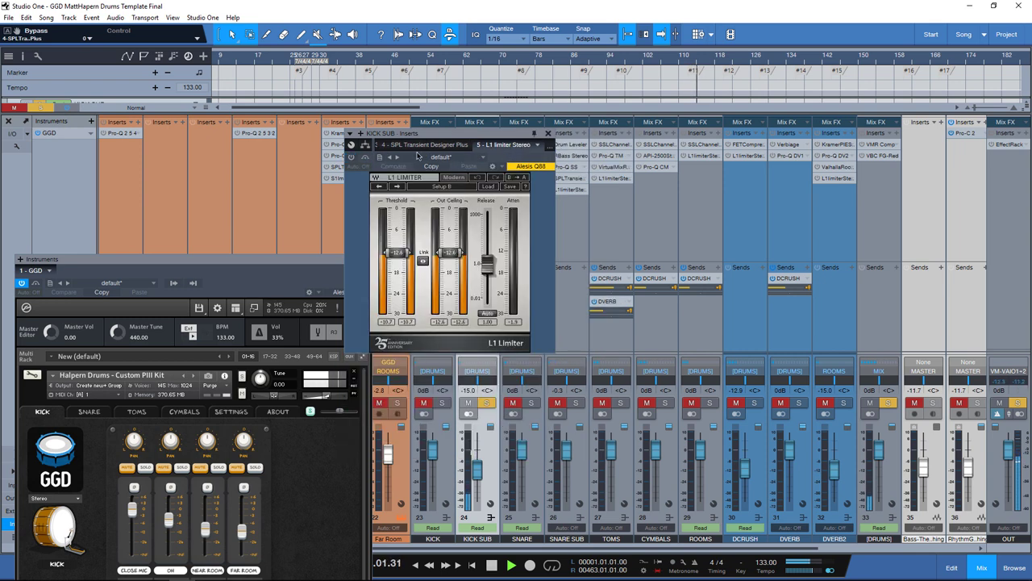
pyautogui.click(351, 158)
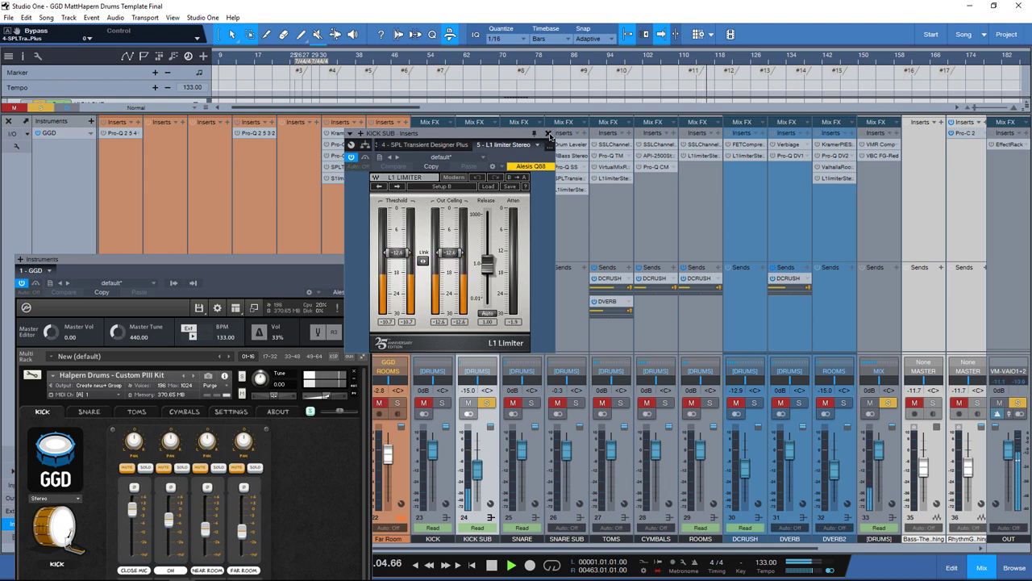
pyautogui.click(548, 134)
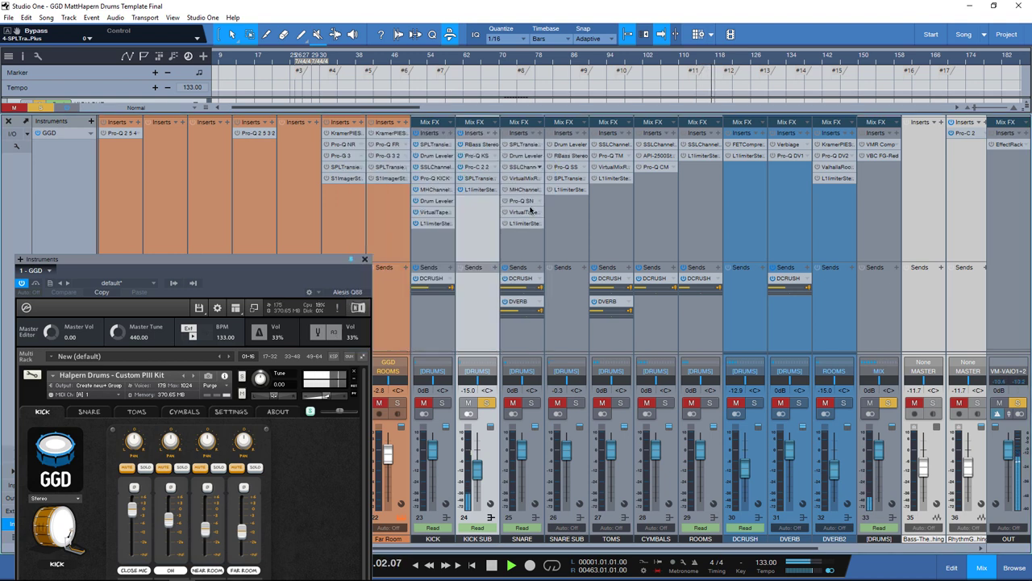
# Step: Solo the KICK bus and compare its sound with and without the KICK SUB bus
pyautogui.click(440, 403)
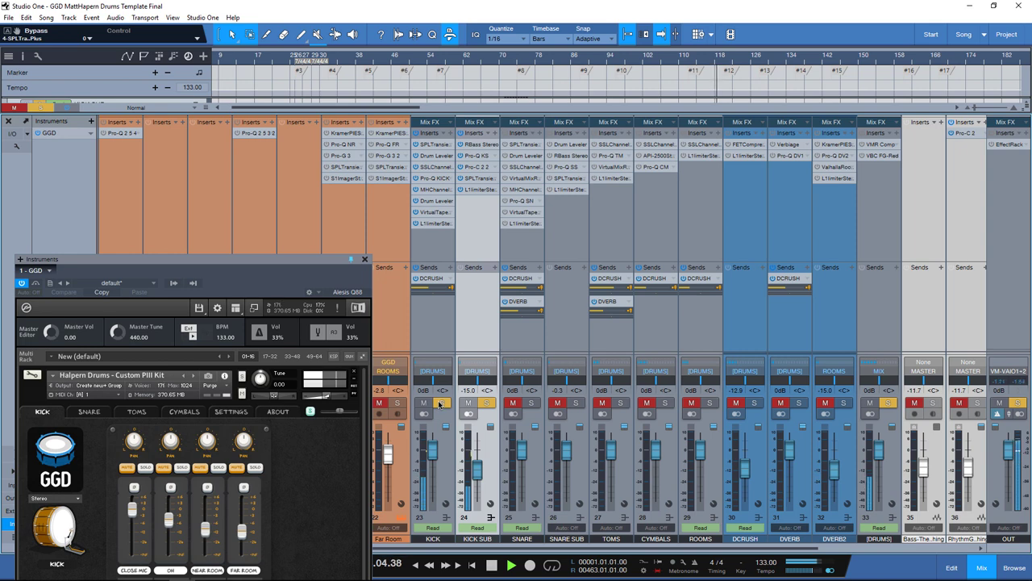
pyautogui.click(487, 403)
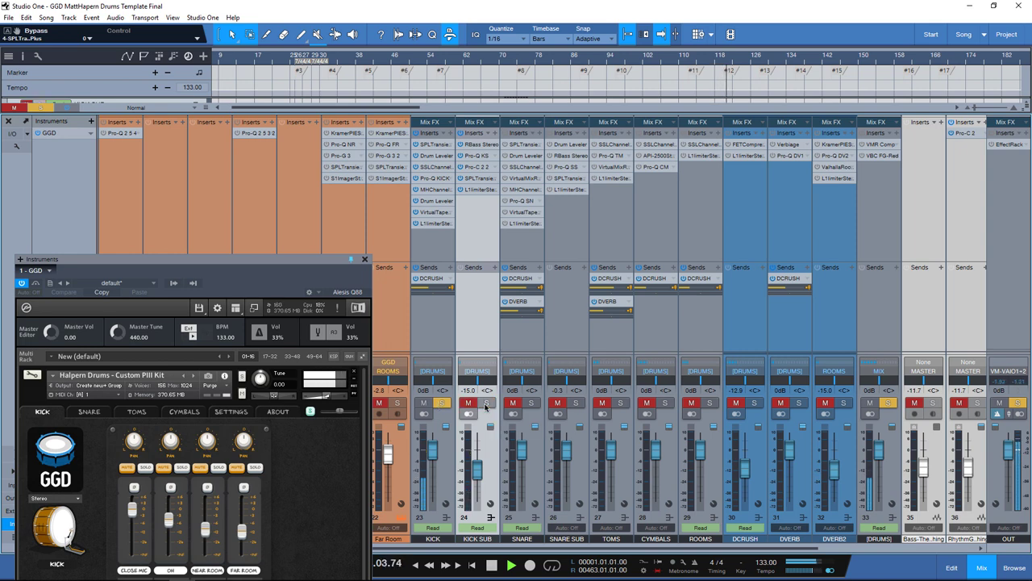
pyautogui.click(486, 403)
pyautogui.click(487, 403)
pyautogui.click(486, 404)
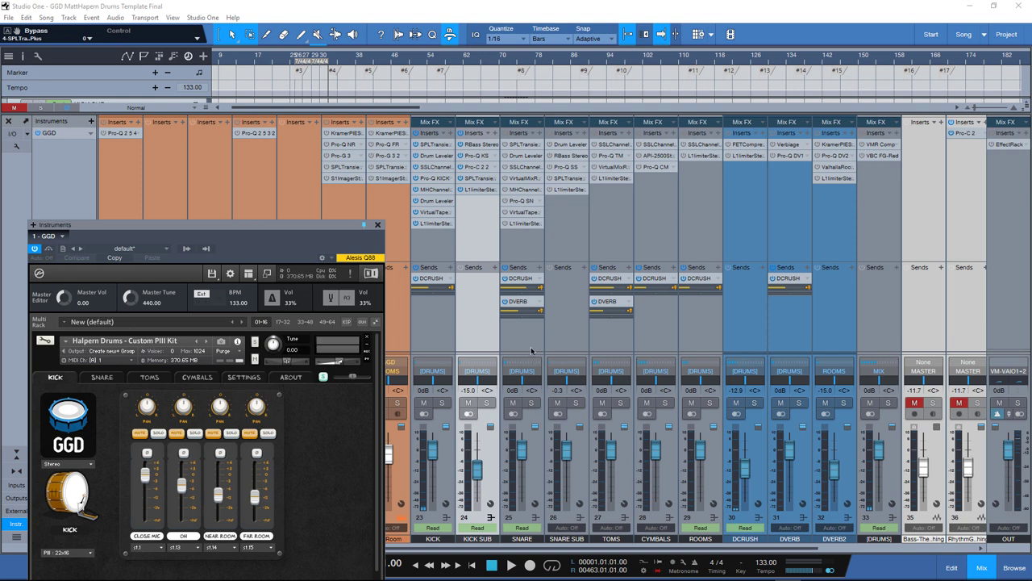
# Step: Play the SNARE bus in solo and review the GGD instrument's snare drum choices, keeping PIII : Main
pyautogui.click(537, 354)
pyautogui.click(531, 403)
pyautogui.press('space')
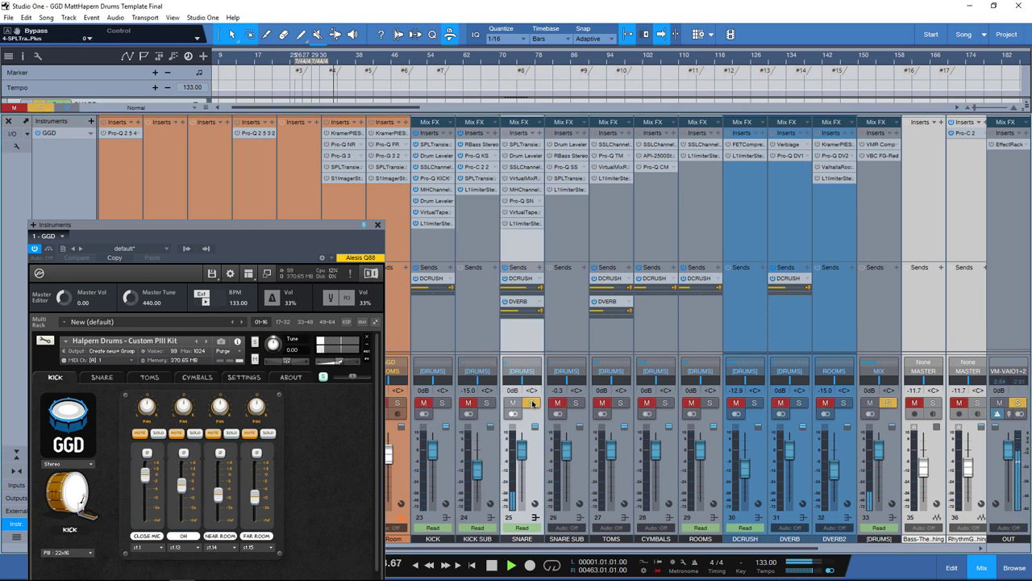
pyautogui.click(99, 377)
pyautogui.moveTo(97, 225); pyautogui.dragTo(81, 117)
pyautogui.click(52, 457)
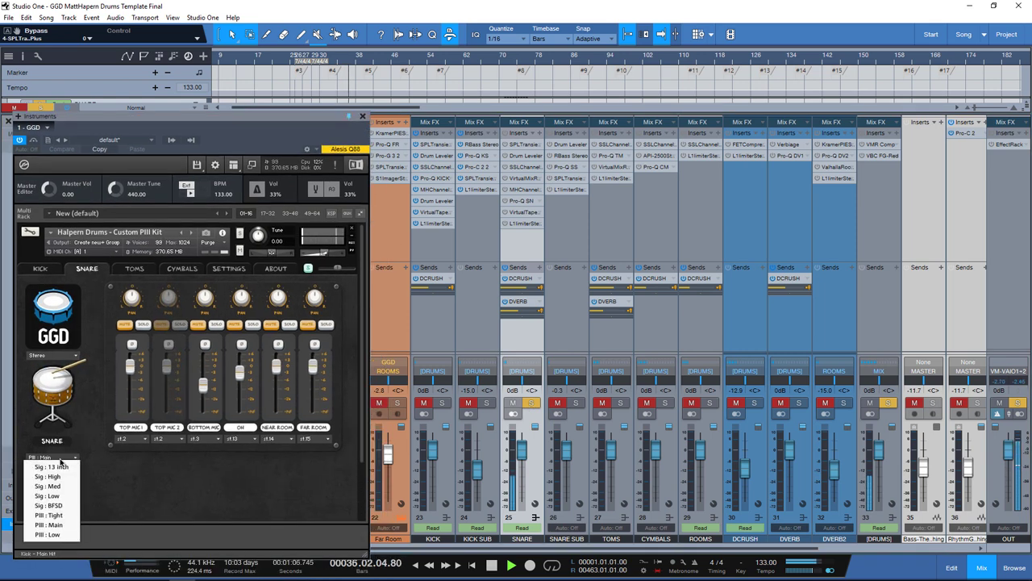
pyautogui.click(71, 524)
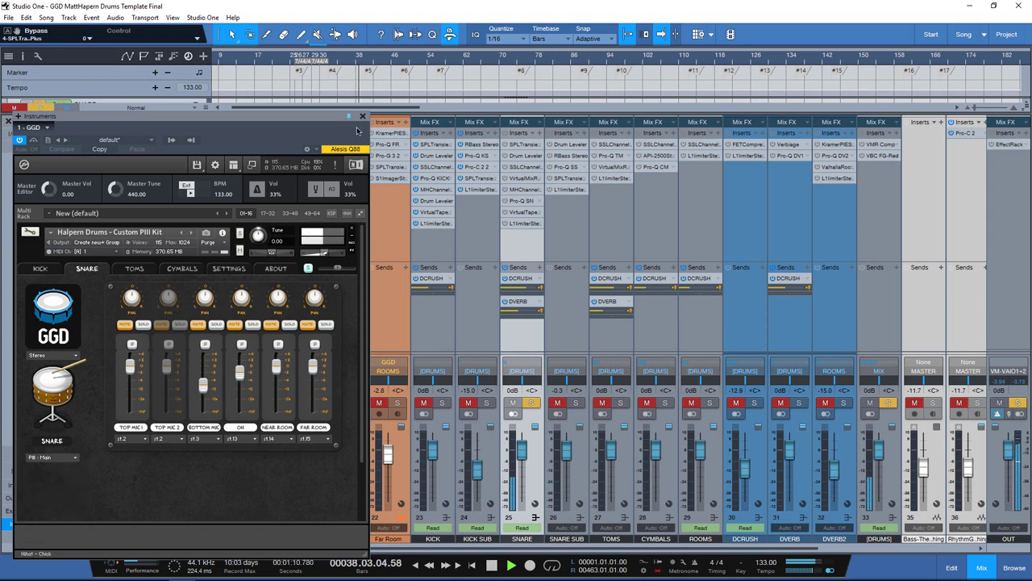
# Step: Isolate the Snare Bottom channel from Snare Top, activate its Pro-Q 2 insert while comparing it with bypass, and restore Snare Top's solo
pyautogui.hotkey('ctrl', 'w')
pyautogui.hscroll(-8, 256, 537)
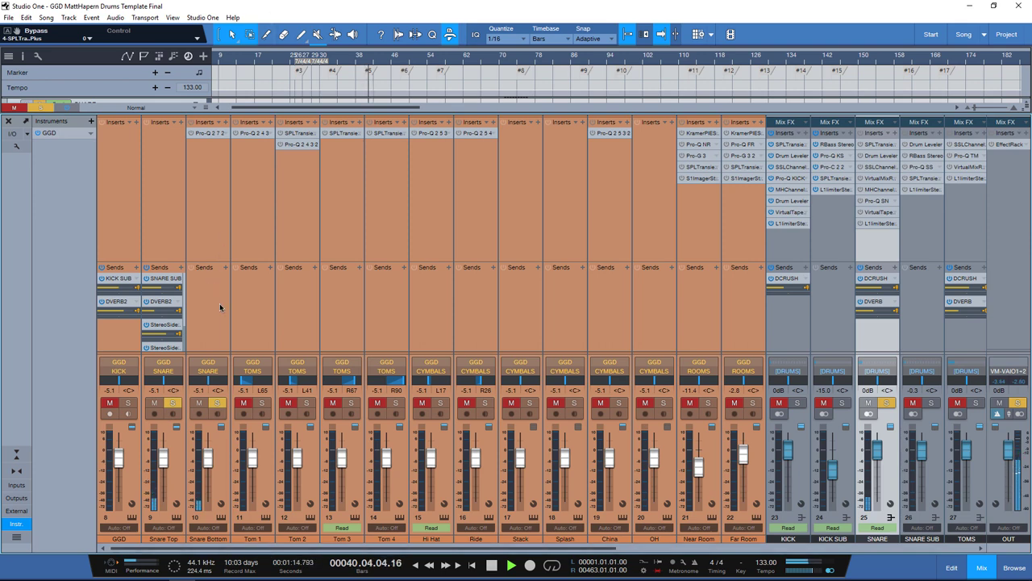
pyautogui.click(172, 402)
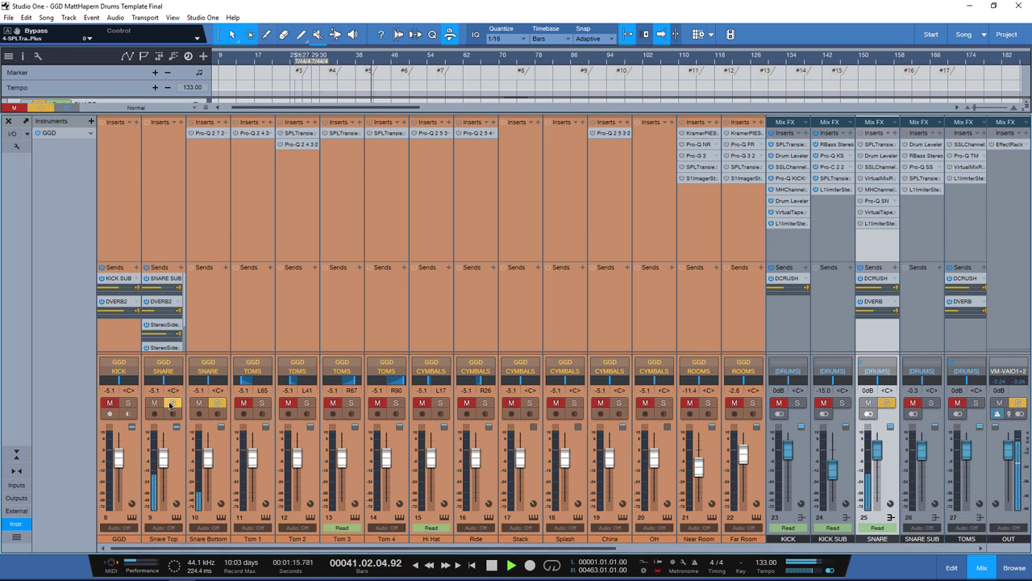
pyautogui.click(208, 133)
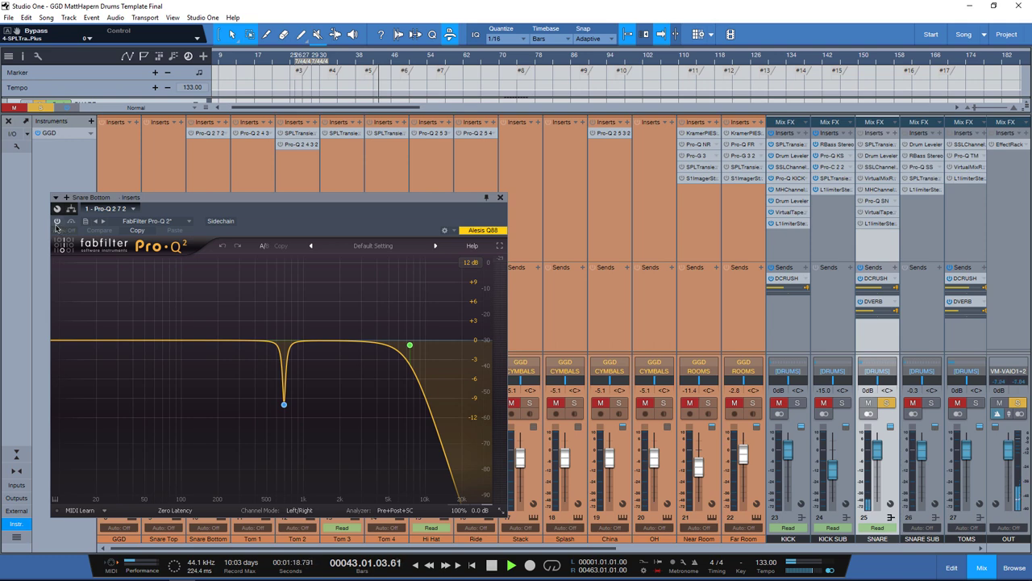
pyautogui.click(56, 221)
pyautogui.click(57, 222)
pyautogui.click(57, 222)
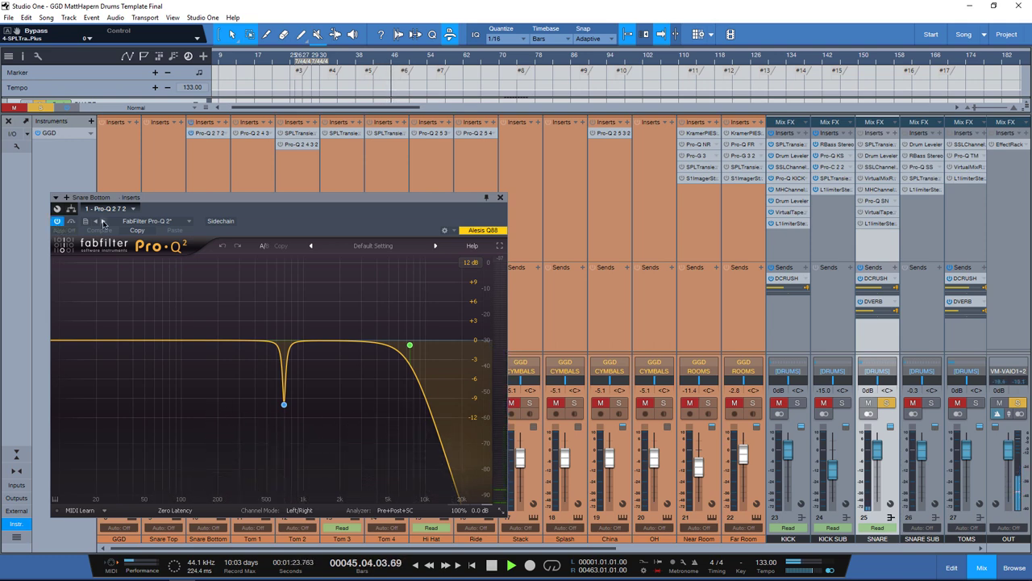
pyautogui.click(500, 197)
pyautogui.click(174, 403)
# Step: Activate SPL Transient Designer Plus and Drum Leveler on the SNARE bus
pyautogui.moveTo(322, 551); pyautogui.dragTo(525, 567)
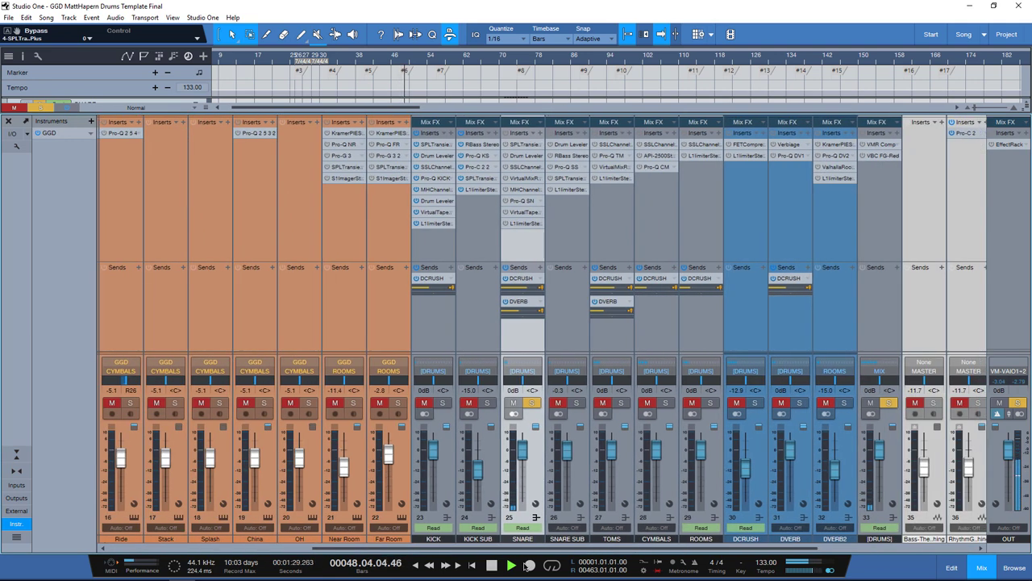
pyautogui.click(517, 146)
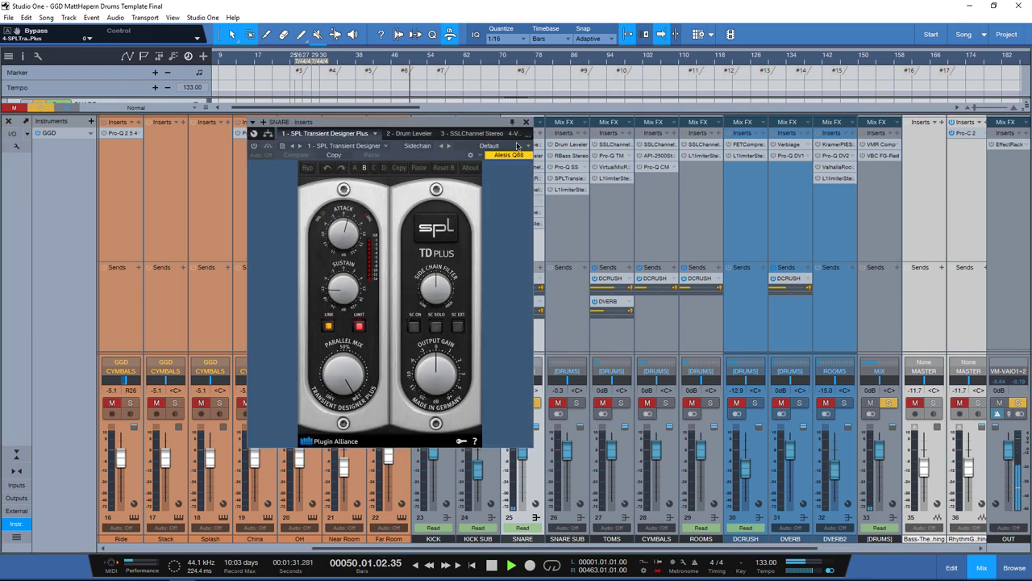
pyautogui.click(254, 146)
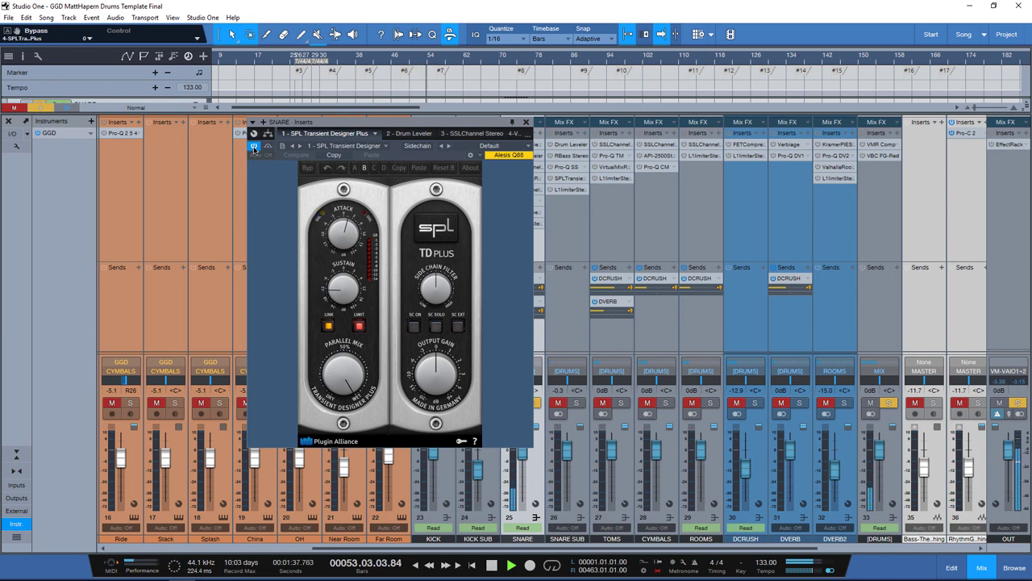
pyautogui.click(408, 133)
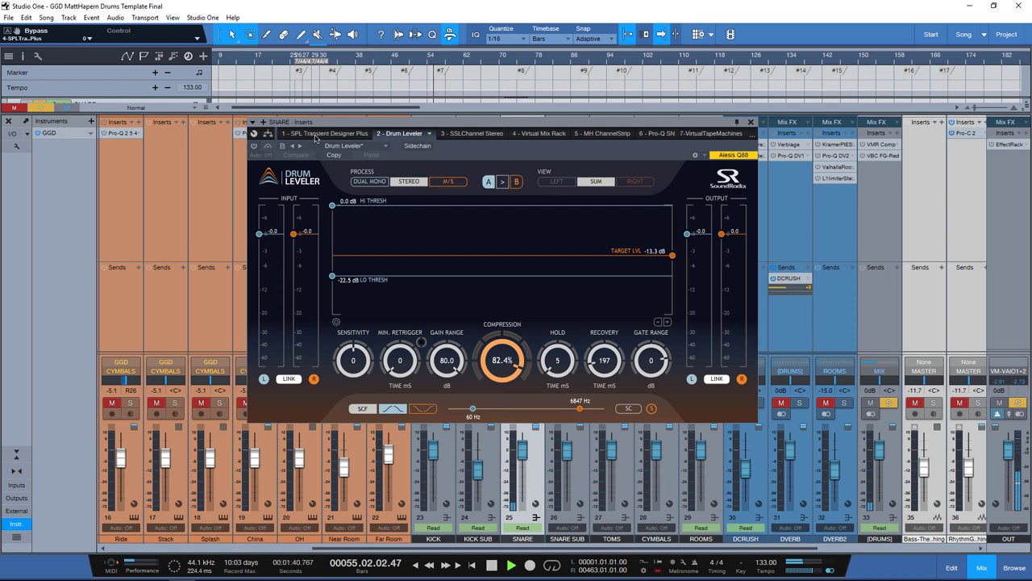
pyautogui.click(254, 146)
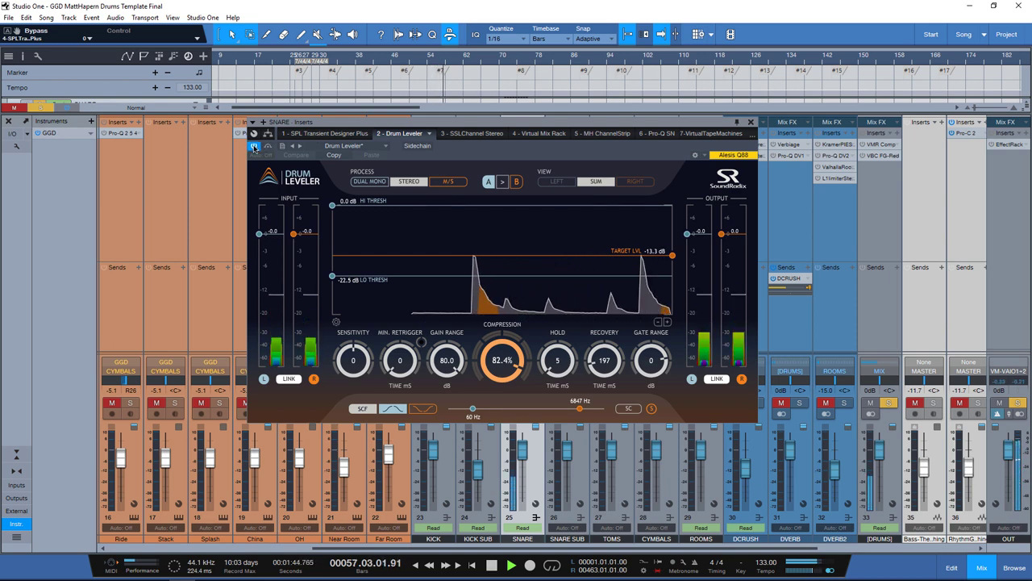
# Step: Activate SSLChannel Stereo and Virtual Mix Rack on the SNARE bus, comparing the rack's modules off and on
pyautogui.click(465, 135)
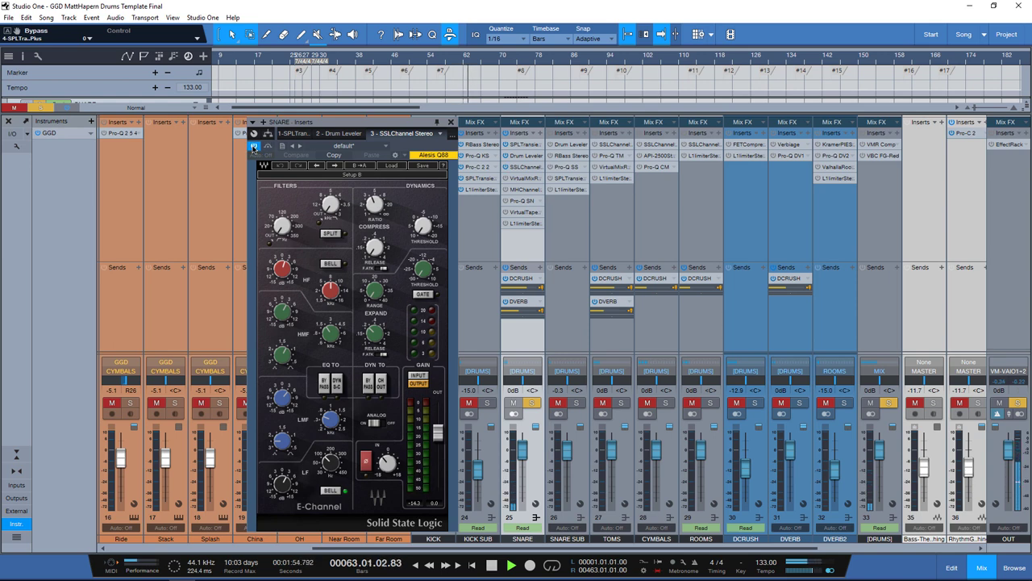
pyautogui.scroll(-1, 406, 137)
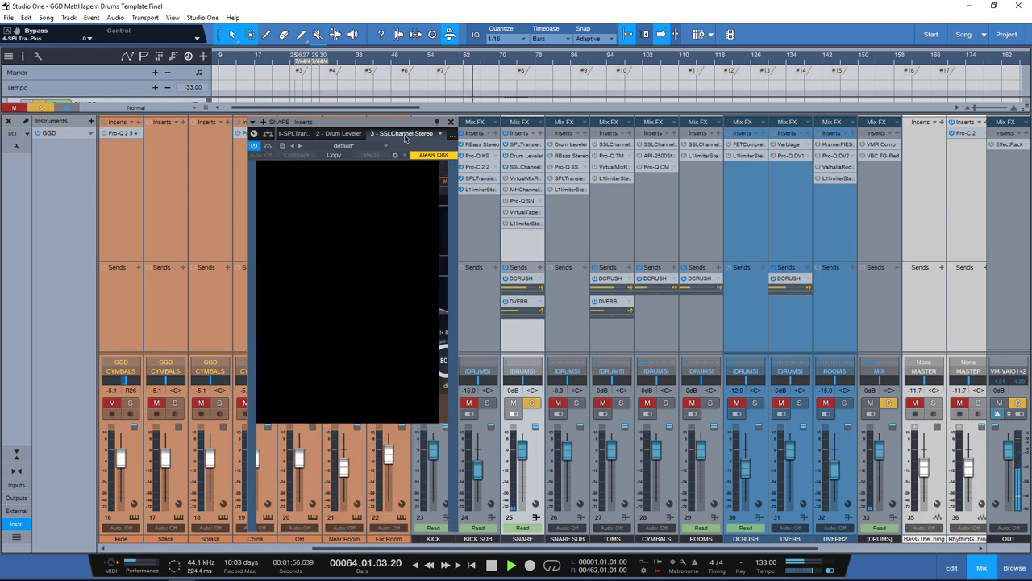
pyautogui.click(255, 148)
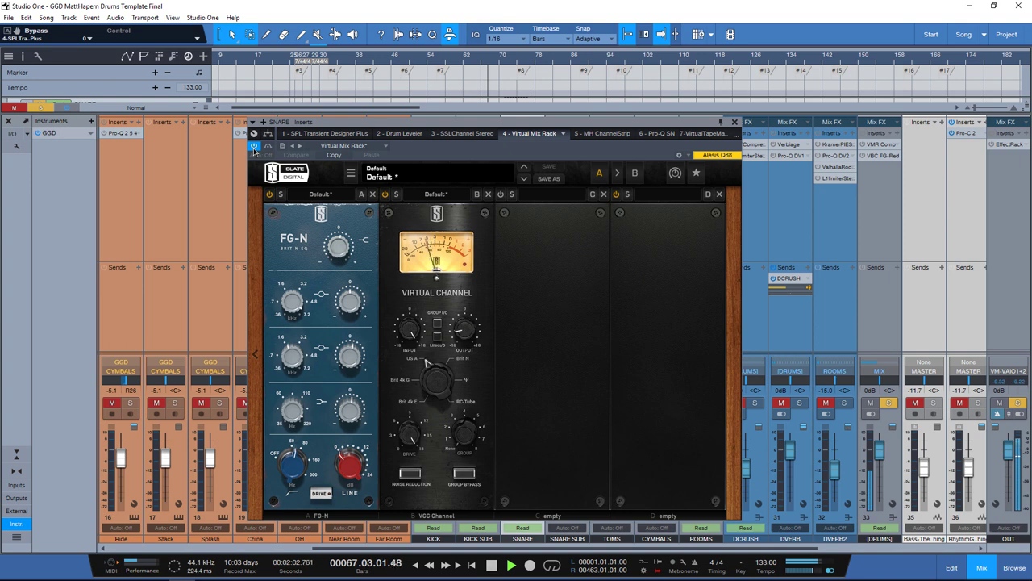
pyautogui.click(270, 195)
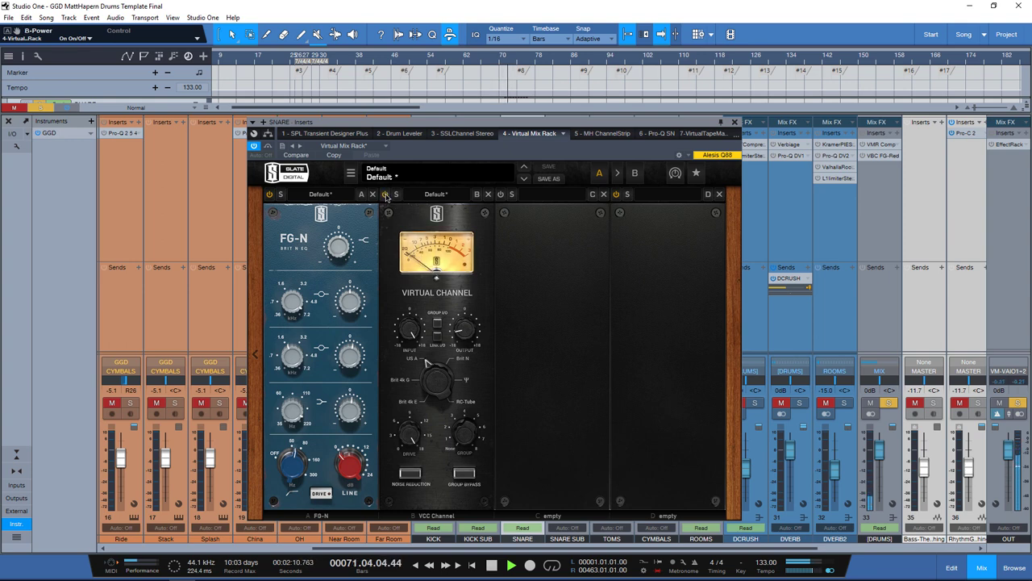
# Step: Activate MH ChannelStrip and the Pro-Q SN equalizer on the SNARE bus while the drums play
pyautogui.click(598, 135)
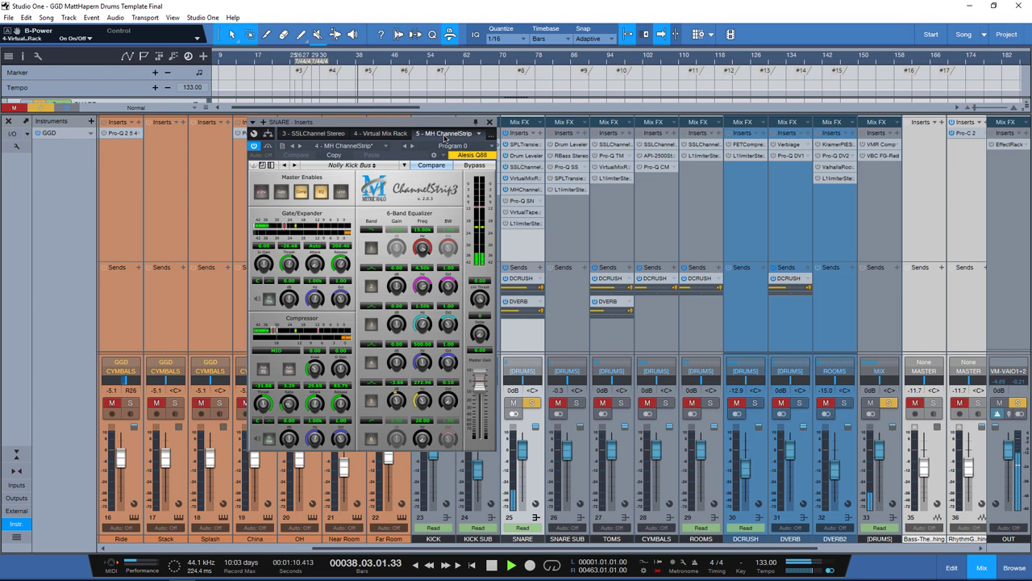
pyautogui.scroll(-1, 444, 137)
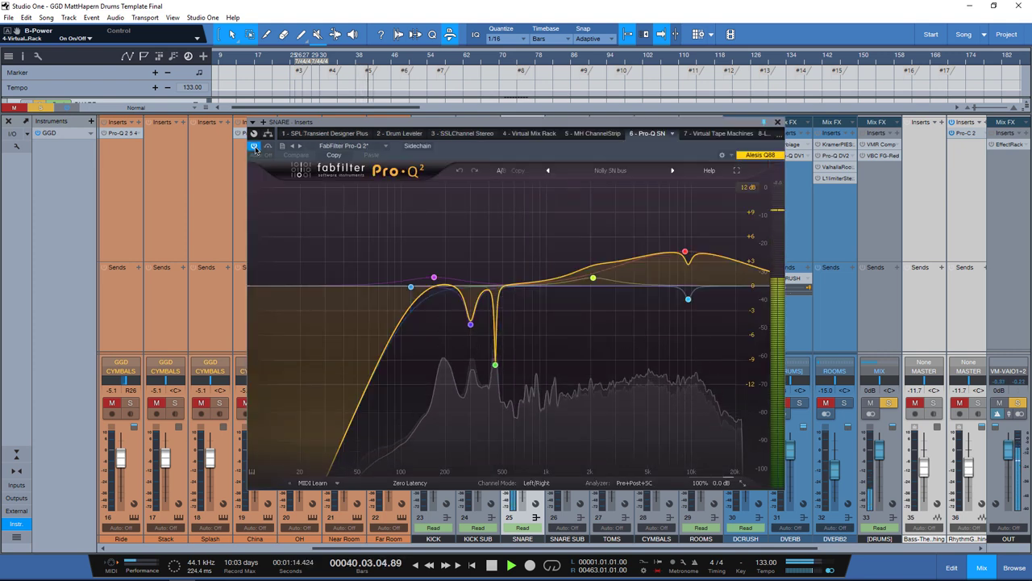
pyautogui.press('b')
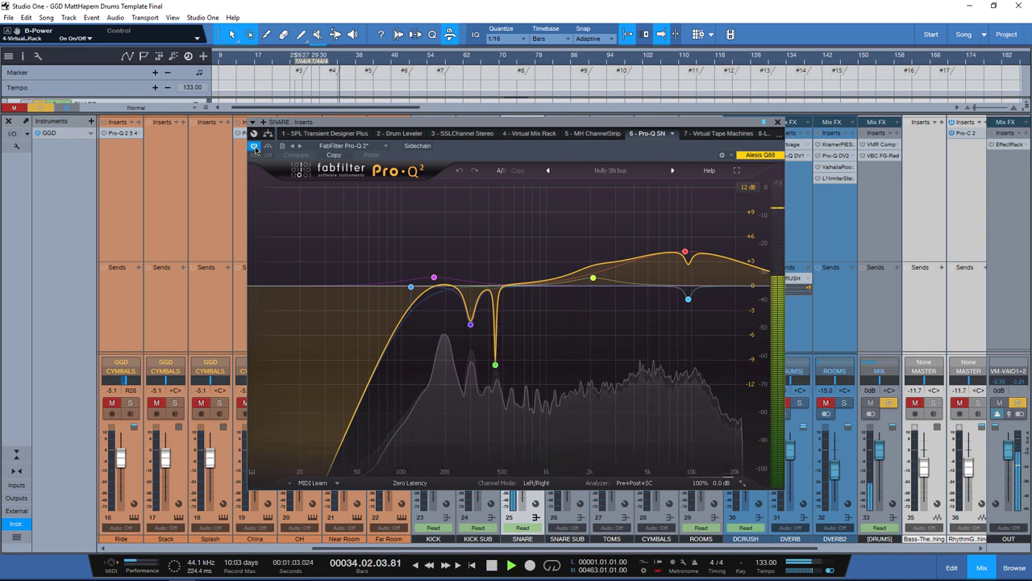
# Step: Activate Virtual Tape Machines and L1 limiter Stereo on the SNARE bus, and take the bus out of solo
pyautogui.click(725, 133)
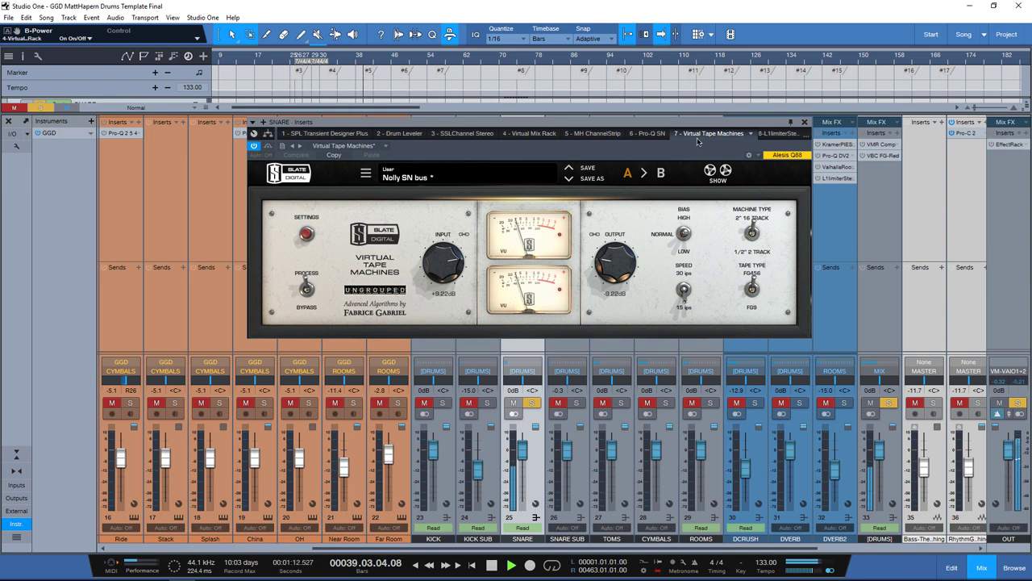
pyautogui.click(778, 133)
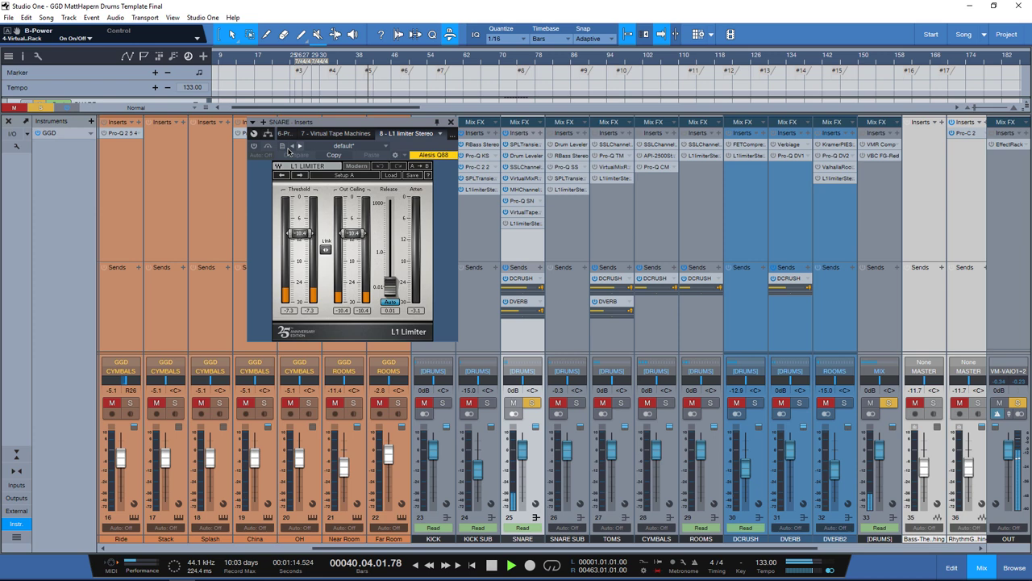
pyautogui.click(255, 149)
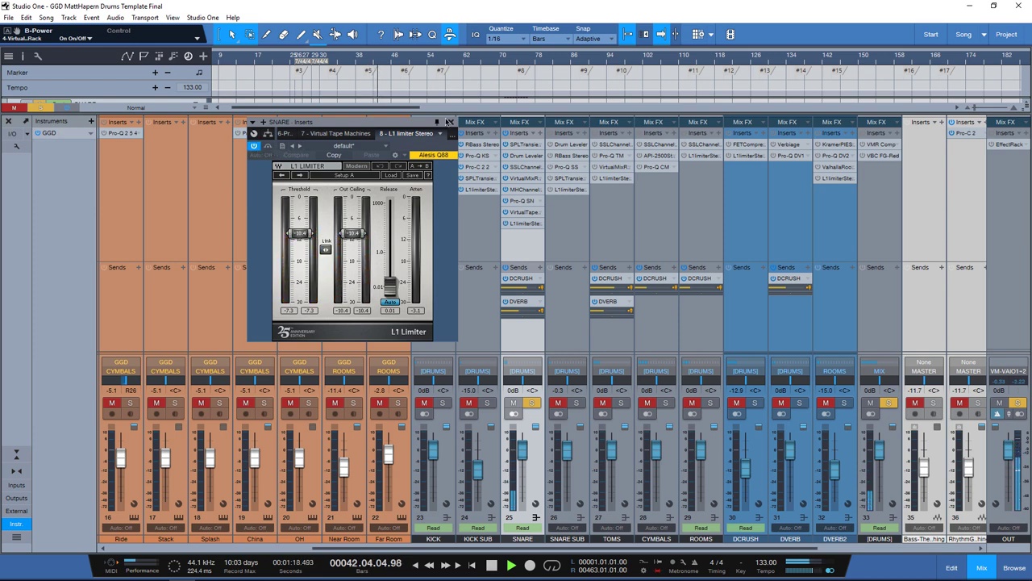
pyautogui.click(452, 122)
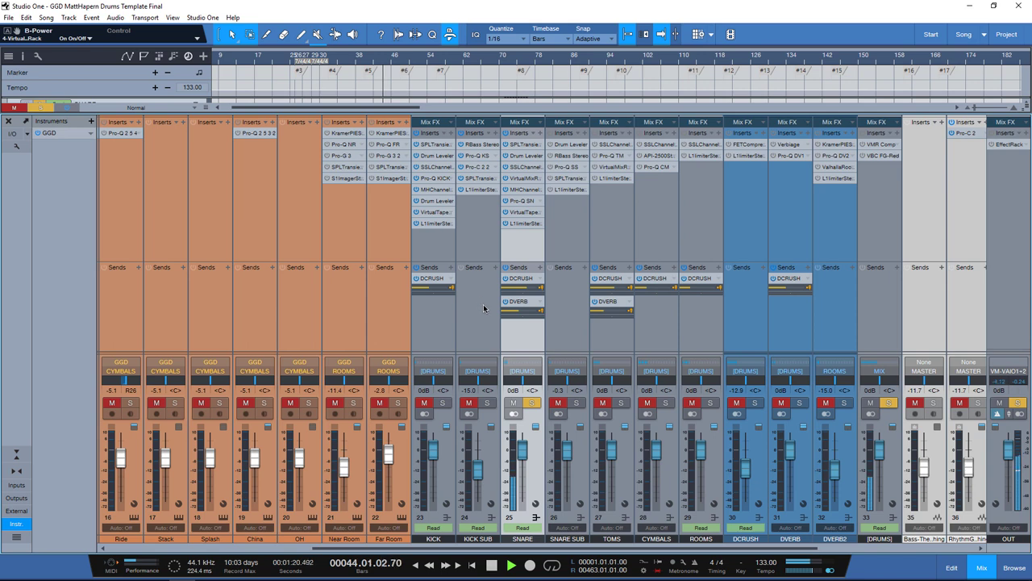
pyautogui.click(531, 403)
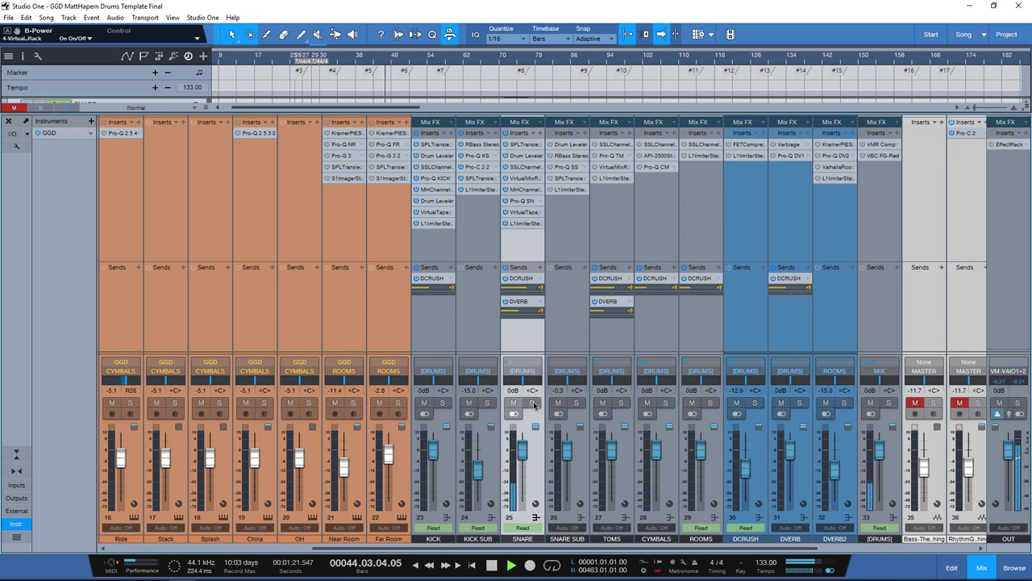
# Step: Solo the SNARE SUB bus and activate its Drum Leveler and RBass Stereo inserts
pyautogui.click(578, 403)
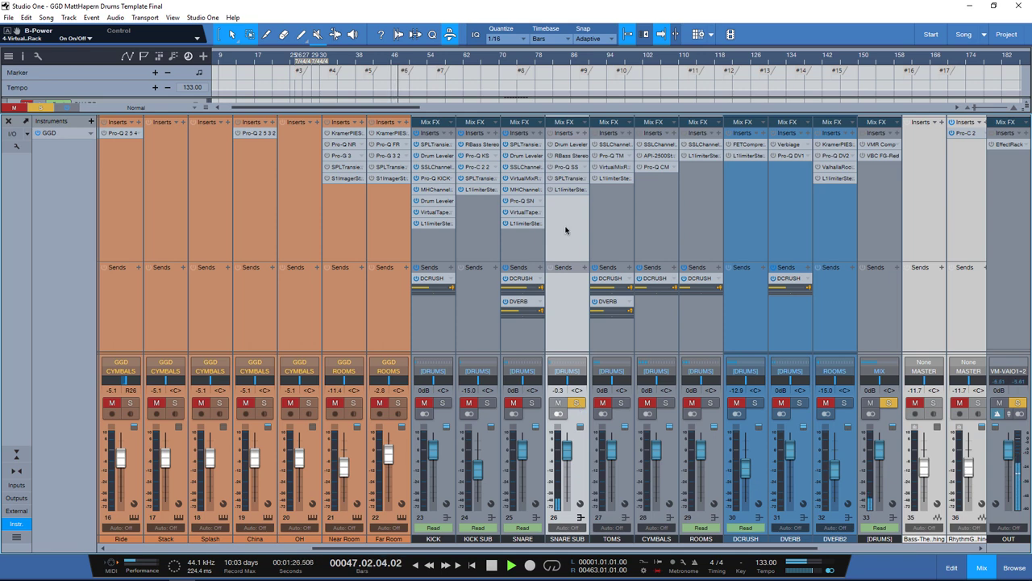
pyautogui.click(567, 144)
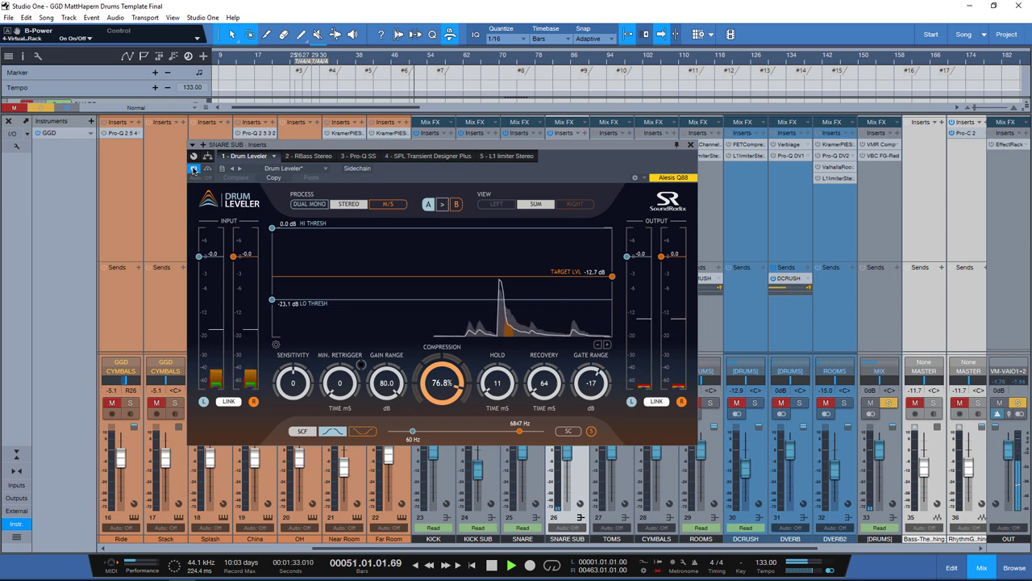
pyautogui.click(316, 157)
pyautogui.click(194, 169)
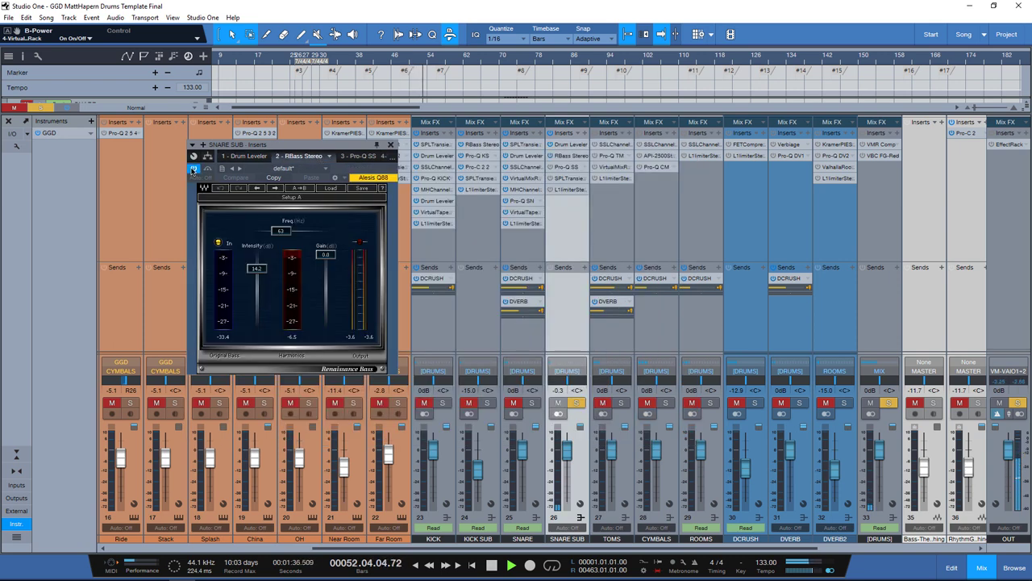
# Step: Activate Pro-Q SS, SPL Transient Designer Plus and L1 limiter Stereo on the SNARE SUB bus
pyautogui.click(353, 161)
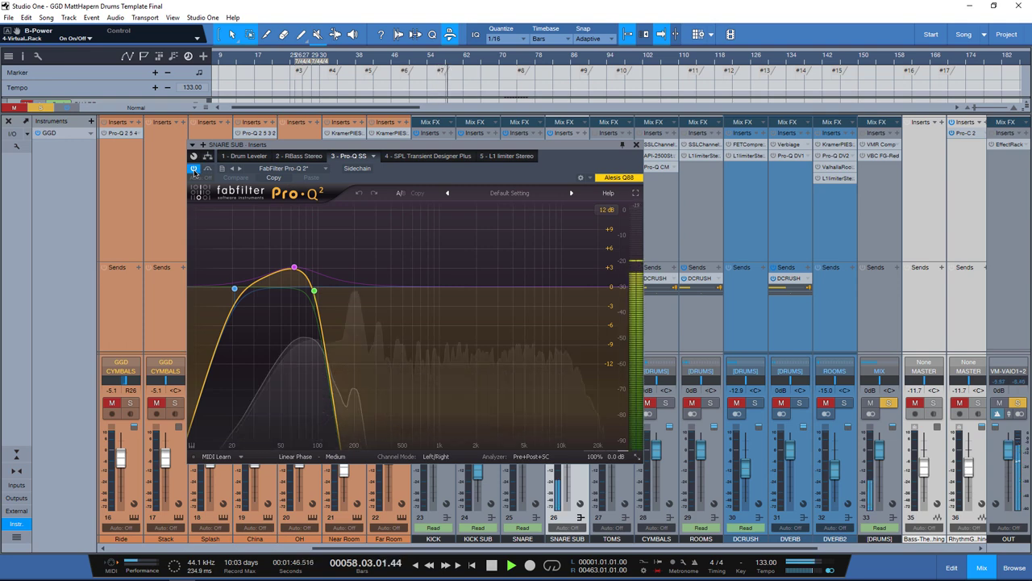
pyautogui.click(427, 156)
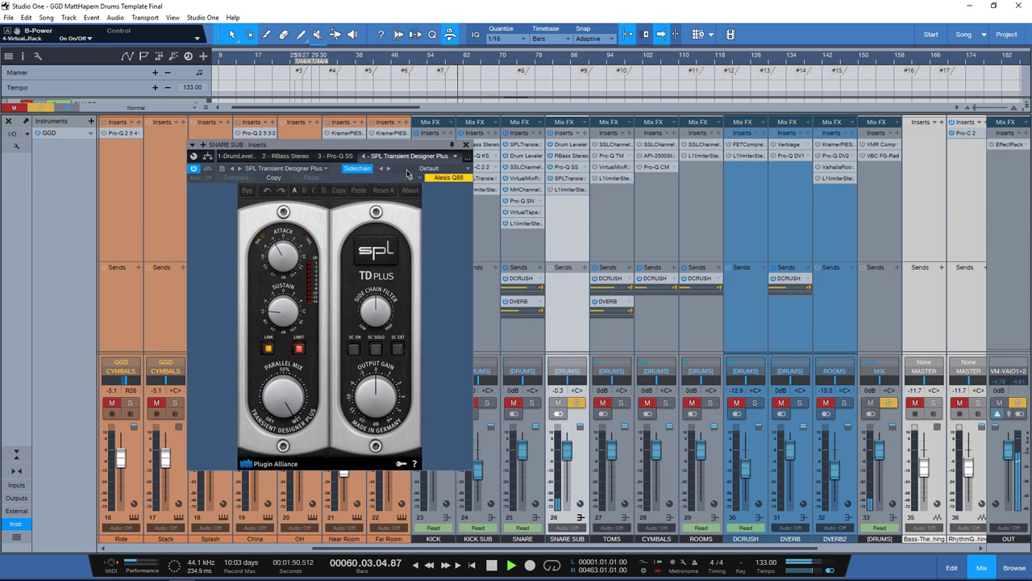
pyautogui.click(409, 161)
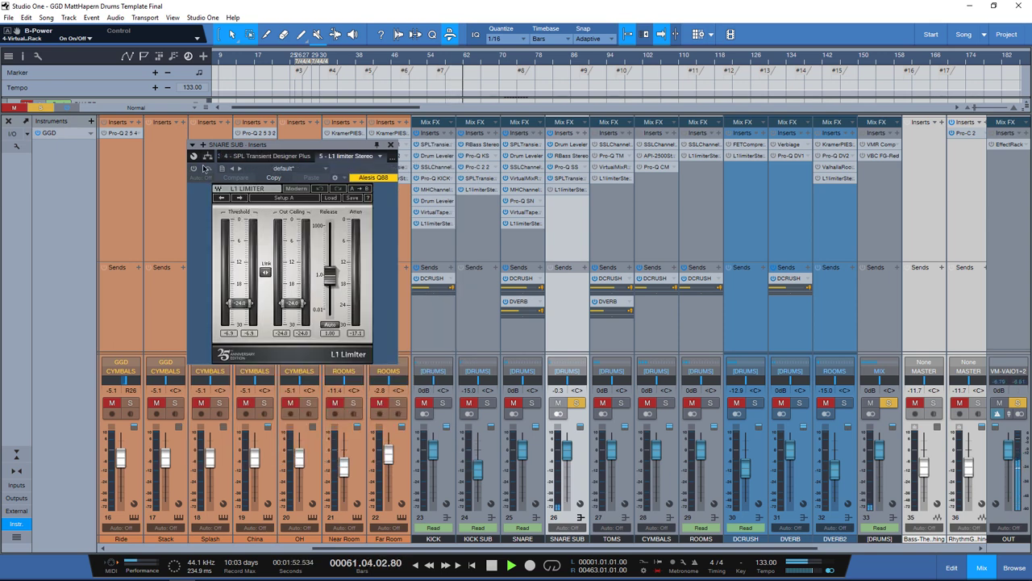
pyautogui.click(392, 146)
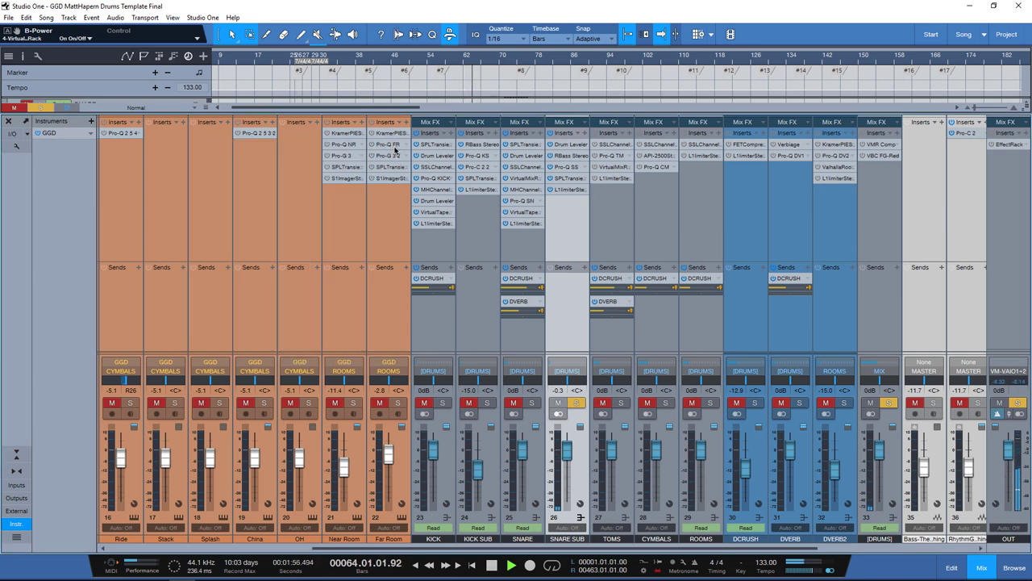
# Step: Solo the SNARE bus and compare its sound with and without the SNARE SUB bus
pyautogui.click(532, 403)
pyautogui.click(578, 403)
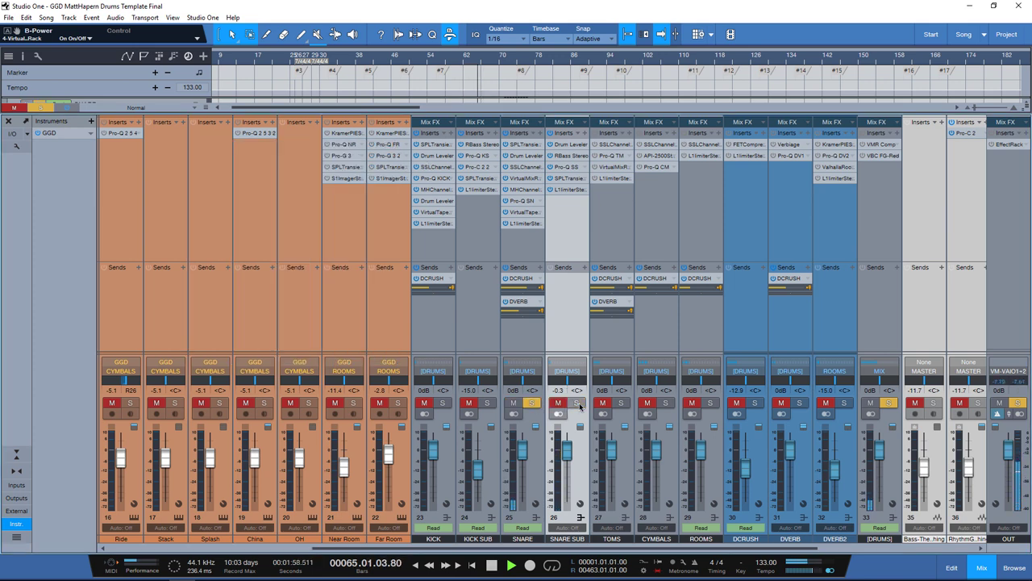
pyautogui.click(577, 403)
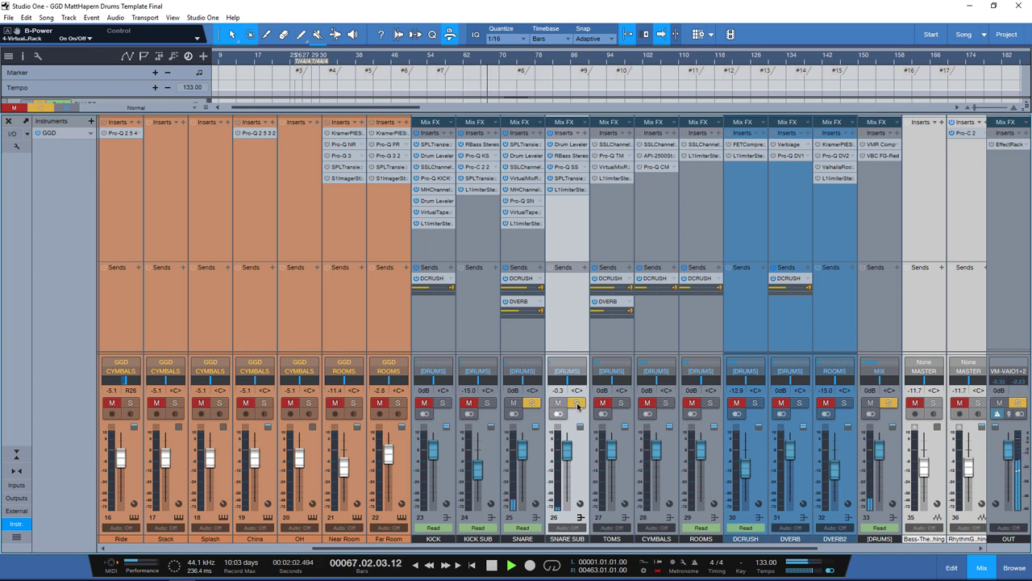
pyautogui.click(578, 403)
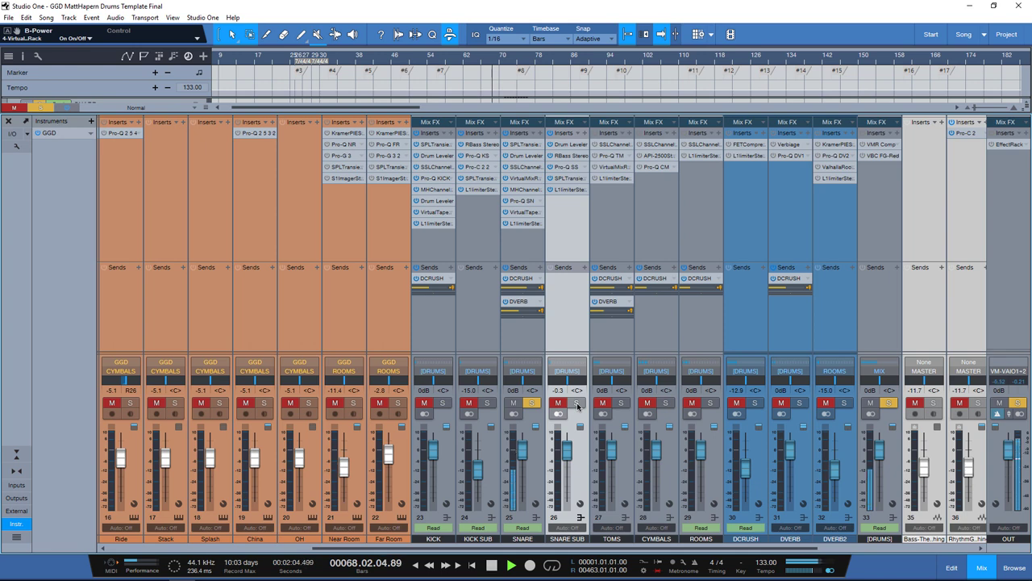
pyautogui.click(577, 403)
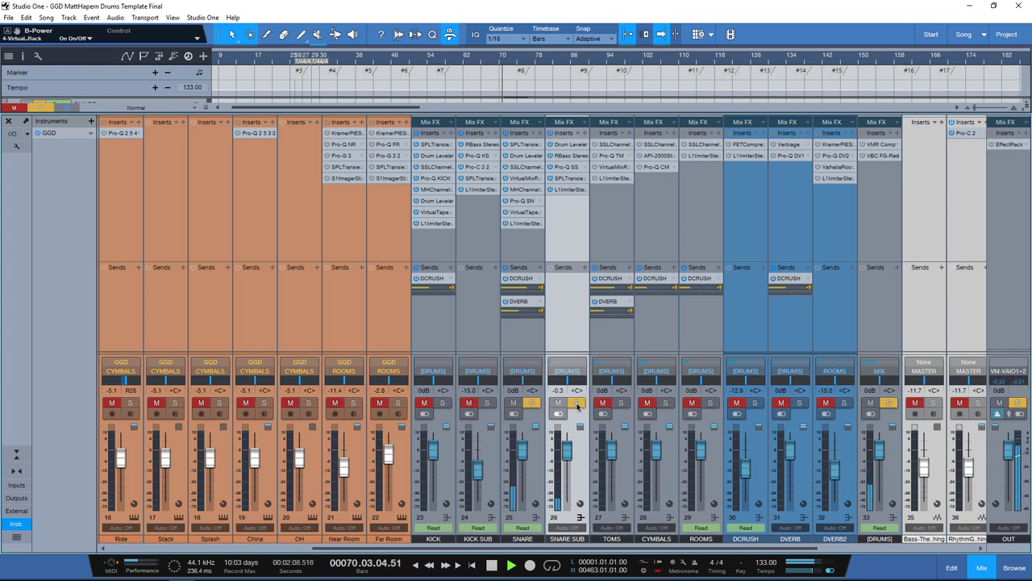
pyautogui.click(578, 403)
# Step: Move the solo from the SNARE bus to the TOMS bus and open the toms page of the GGD instrument
pyautogui.click(532, 402)
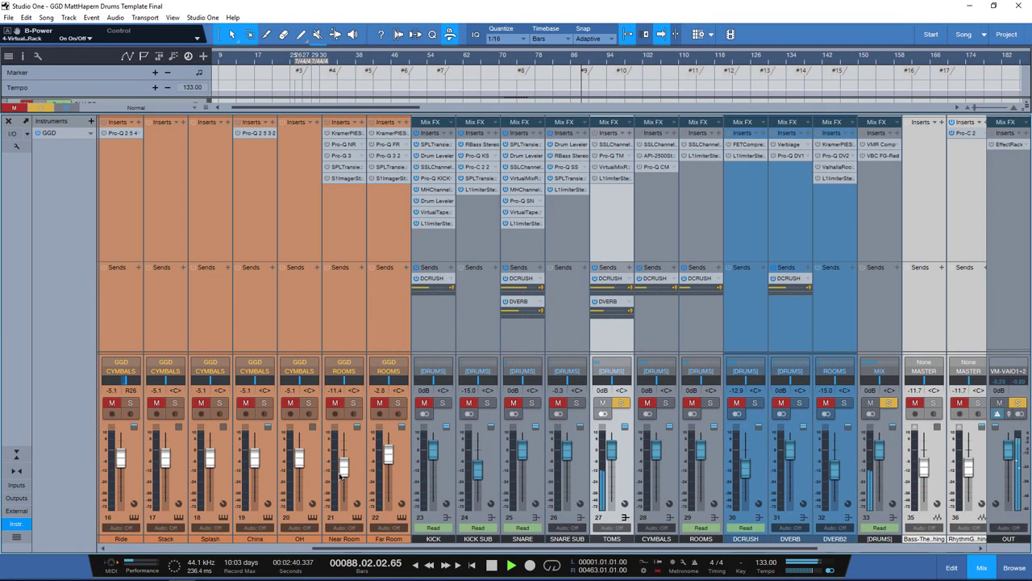
pyautogui.click(362, 520)
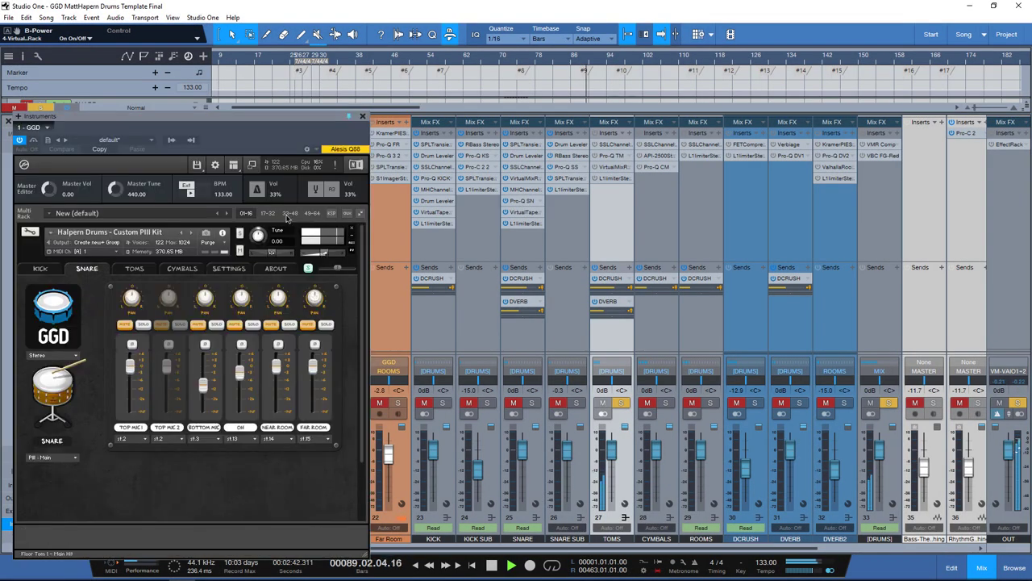
pyautogui.moveTo(249, 137); pyautogui.dragTo(337, 119)
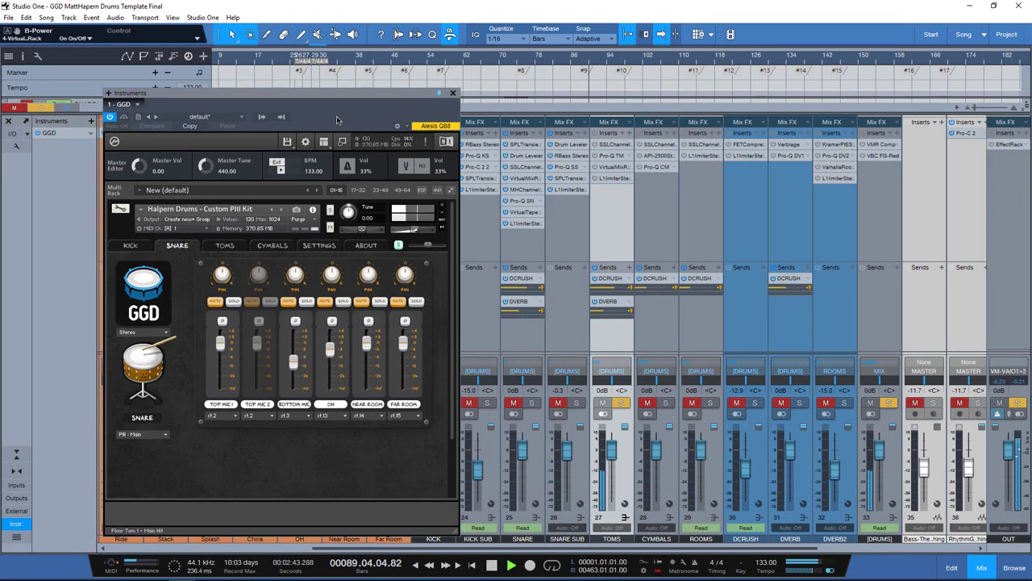
pyautogui.click(224, 245)
# Step: Choose Sig : Coated for both the Rack 1 and Rack 2 toms
pyautogui.click(219, 333)
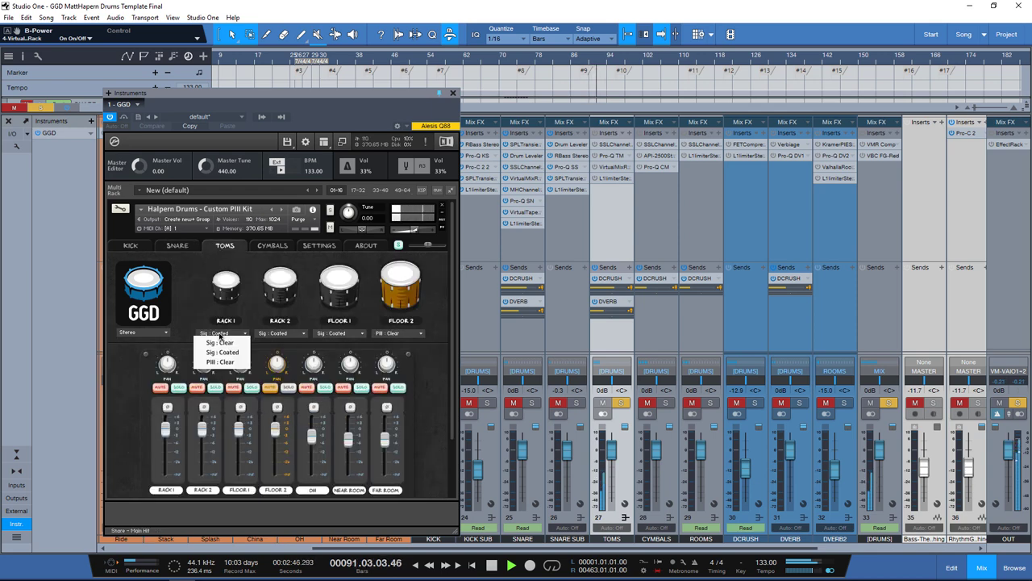
pyautogui.click(226, 352)
pyautogui.click(281, 333)
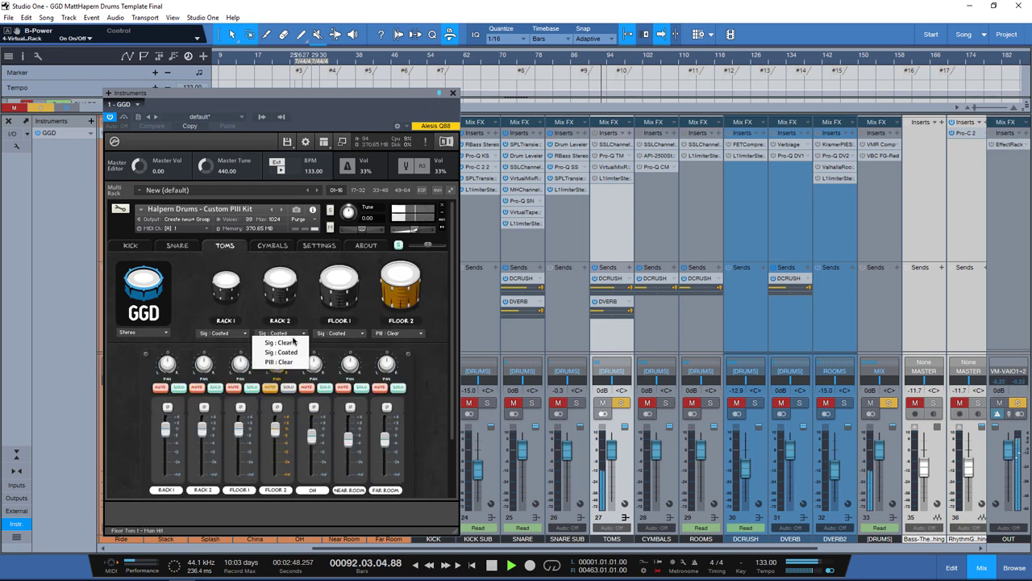
pyautogui.click(285, 352)
# Step: Try PIII : Clear on Floor 1 before choosing Sig : Coated, keep Floor 2 on PIII : Clear, and close the instrument
pyautogui.click(339, 333)
pyautogui.click(338, 362)
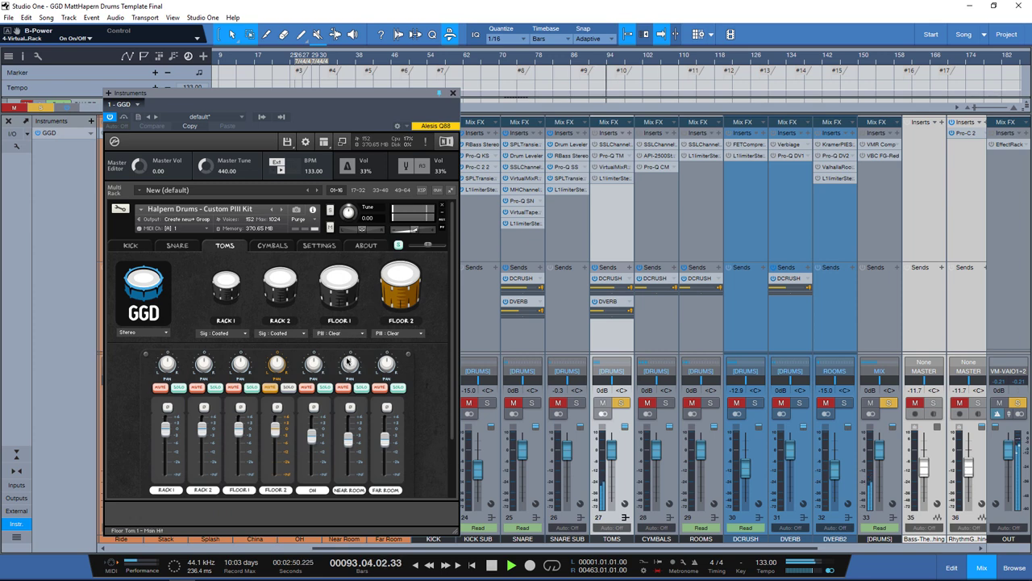
pyautogui.click(339, 333)
pyautogui.click(343, 352)
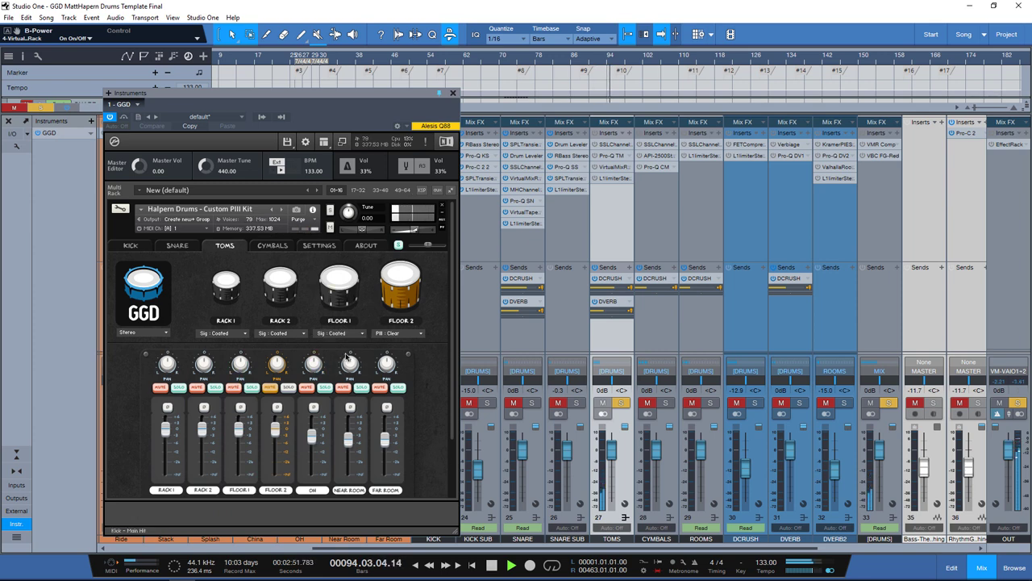
pyautogui.click(397, 334)
pyautogui.click(409, 362)
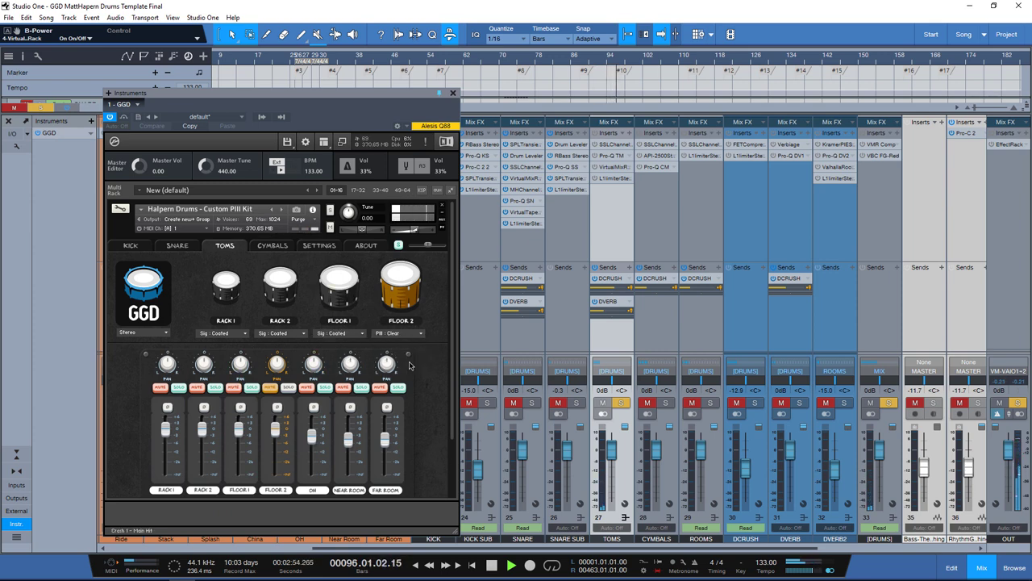
pyautogui.click(453, 94)
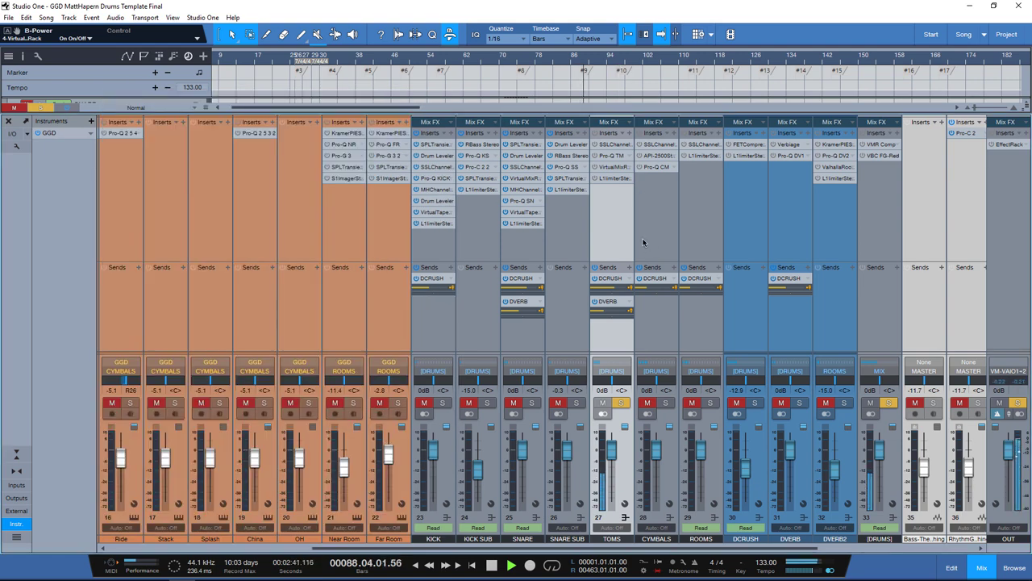
# Step: Activate the Pro-Q 2 equalizer on the Tom 1 channel
pyautogui.hscroll(-8, 556, 402)
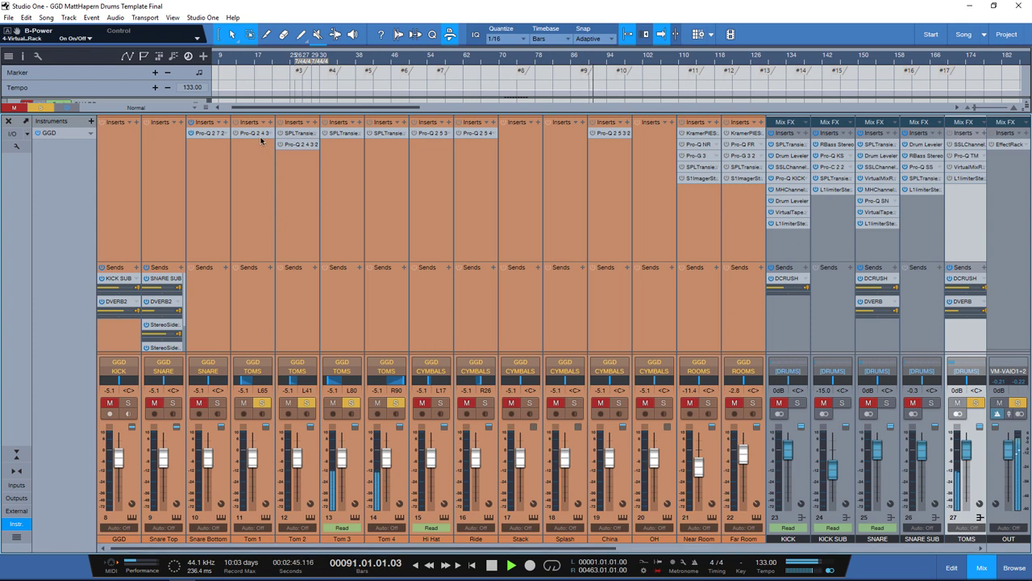
pyautogui.click(258, 139)
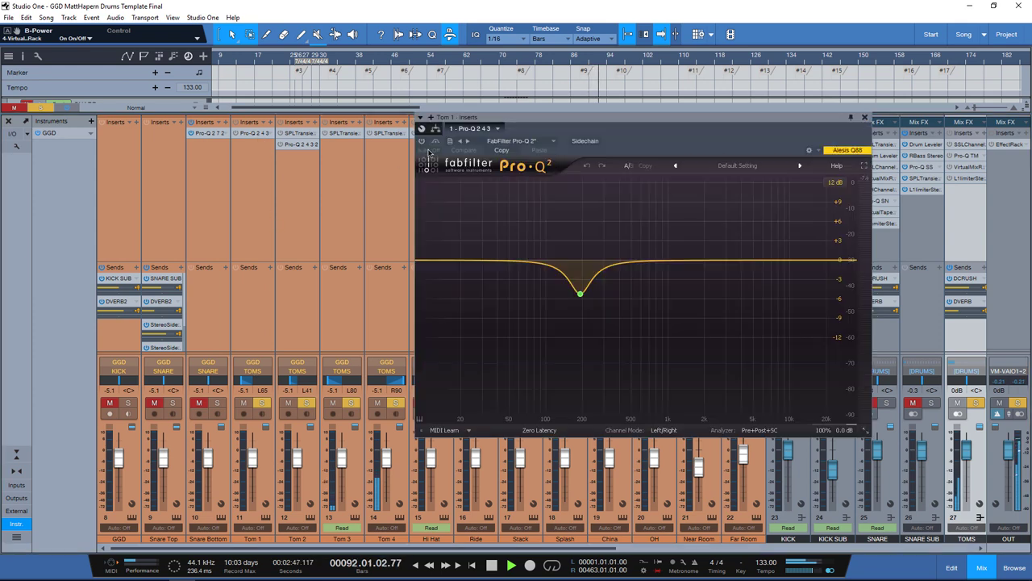
pyautogui.click(864, 118)
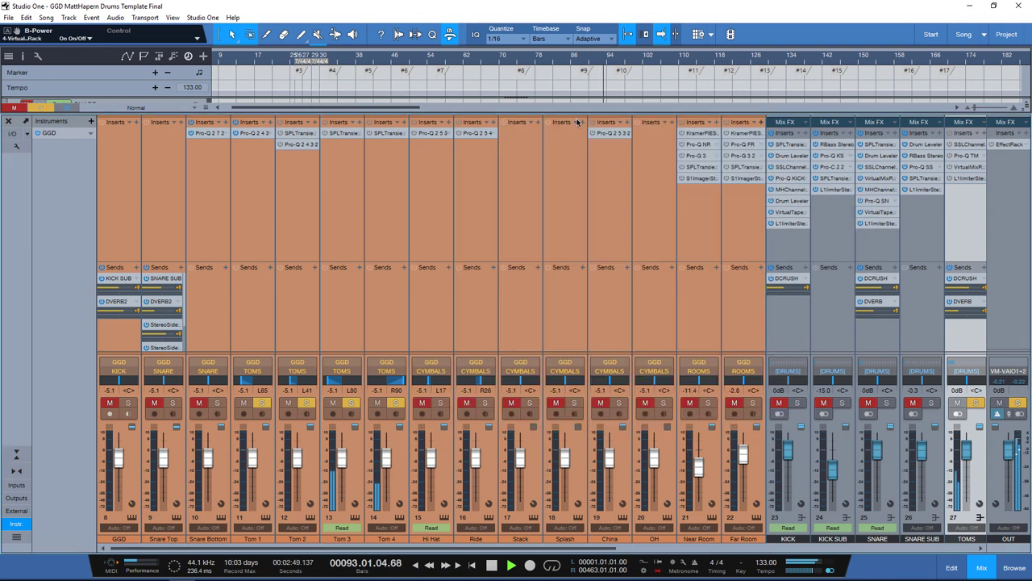
# Step: Activate SPL Transient Designer Plus and Pro-Q 2 on the Tom 2 channel
pyautogui.click(299, 135)
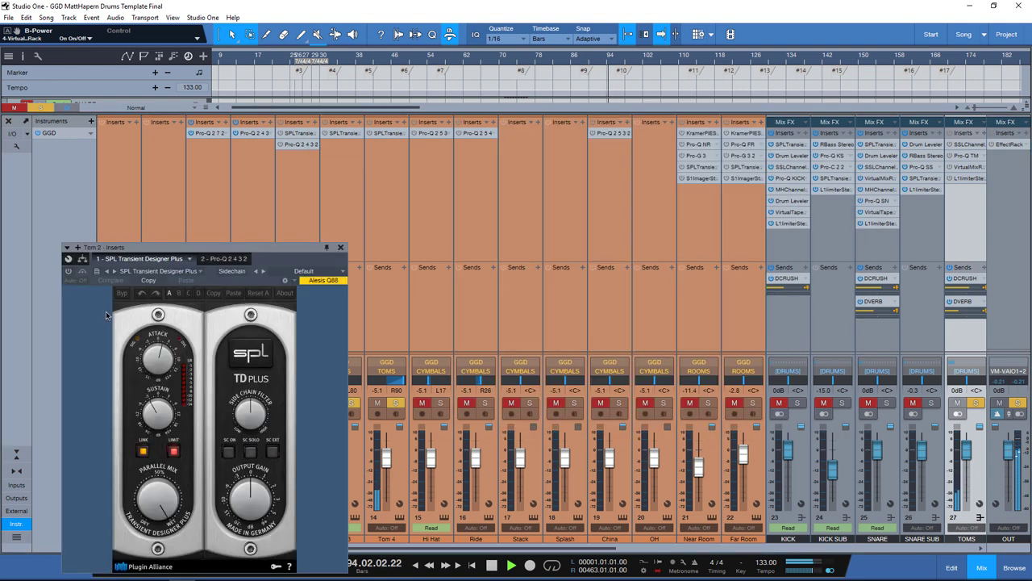
pyautogui.click(224, 258)
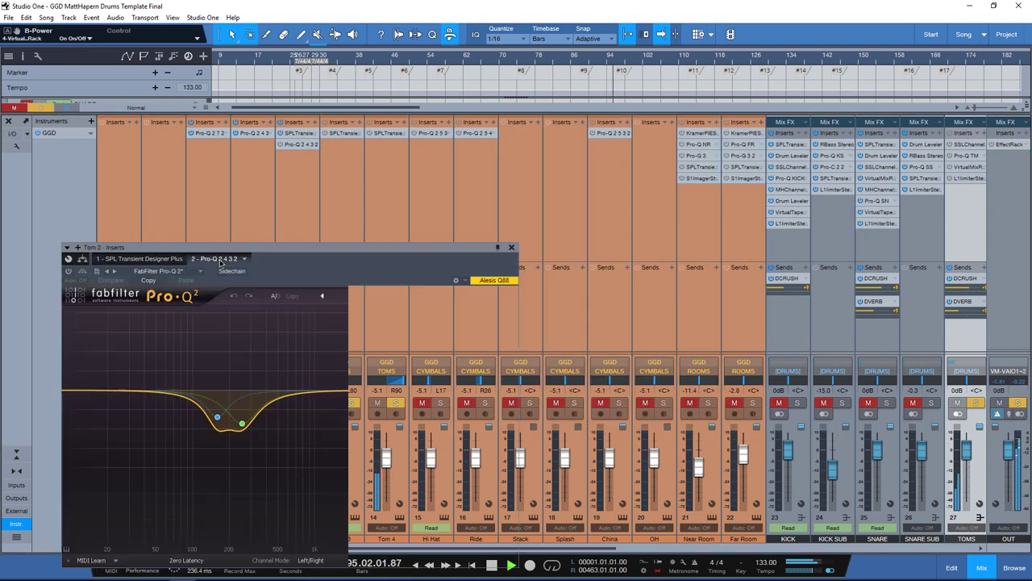
pyautogui.moveTo(298, 263); pyautogui.dragTo(336, 212)
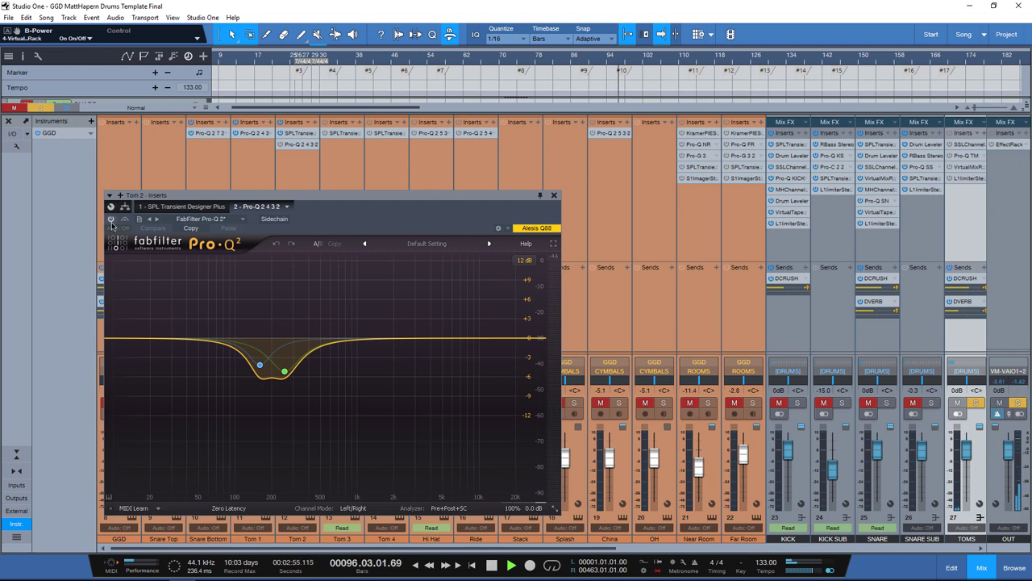
pyautogui.click(553, 196)
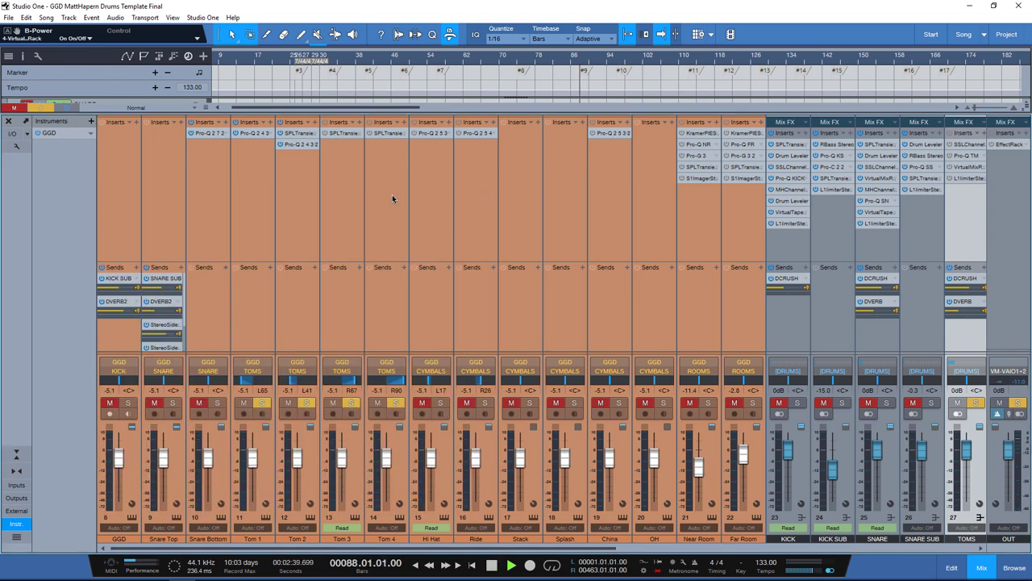
# Step: Activate SPL Transient Designer Plus on the Tom 3 and Tom 4 channels
pyautogui.click(337, 147)
pyautogui.click(341, 134)
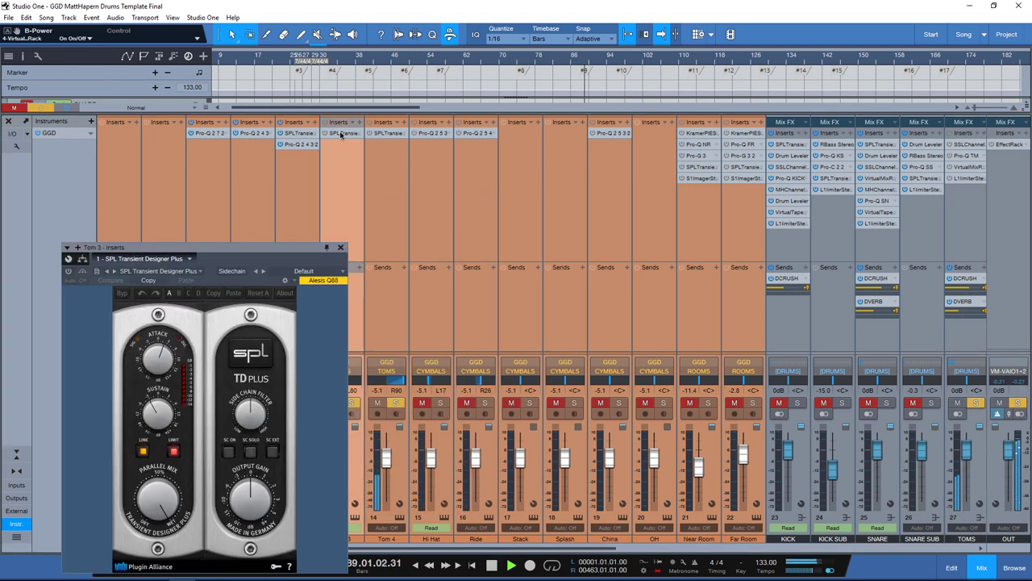
pyautogui.click(69, 272)
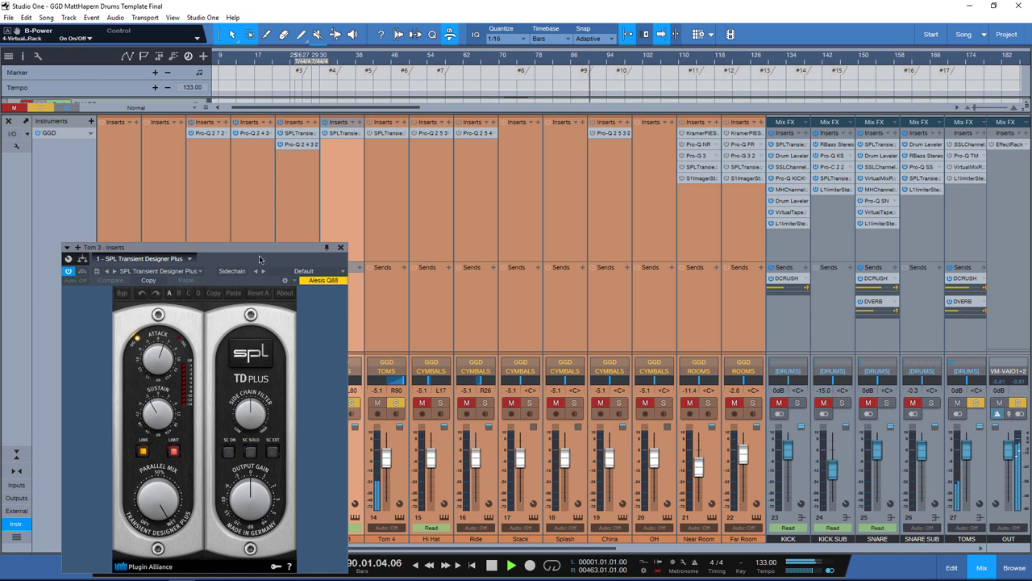
pyautogui.click(340, 249)
pyautogui.click(383, 166)
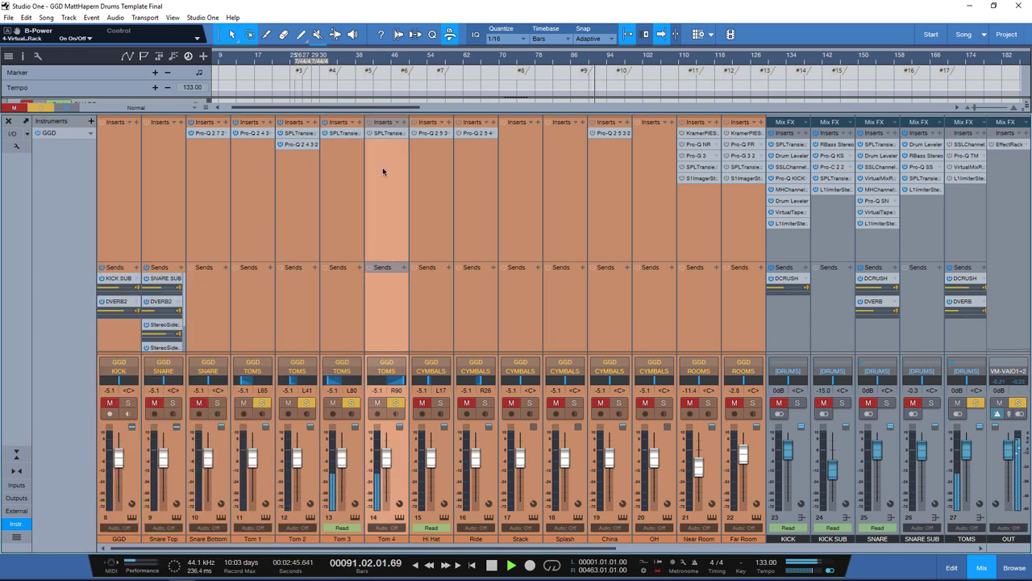
pyautogui.click(384, 134)
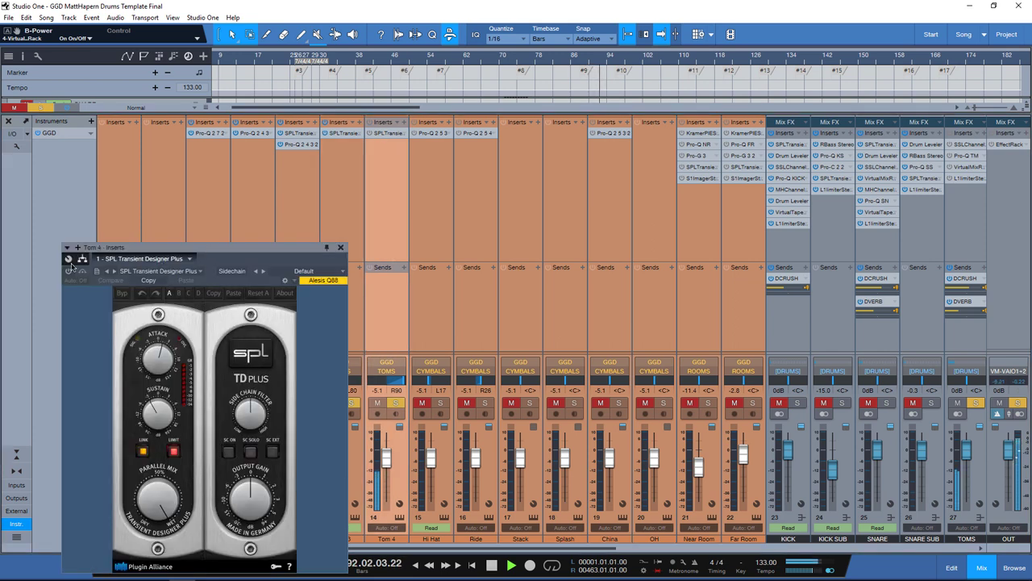
pyautogui.click(341, 249)
# Step: Activate SSLChannel Stereo on the TOMS bus and compare the sound with and without it
pyautogui.hscroll(5, 596, 550)
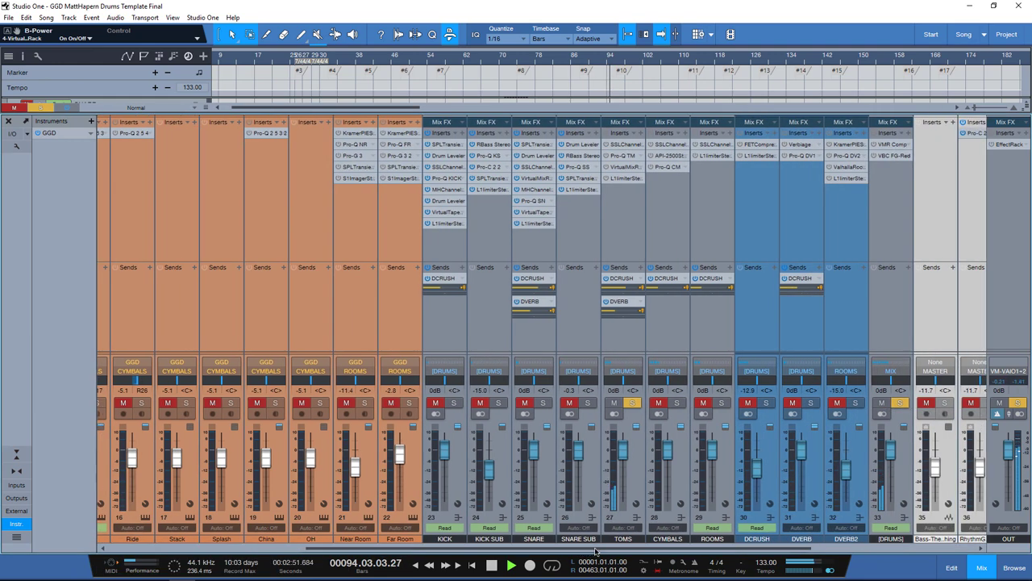
pyautogui.click(622, 218)
pyautogui.click(619, 148)
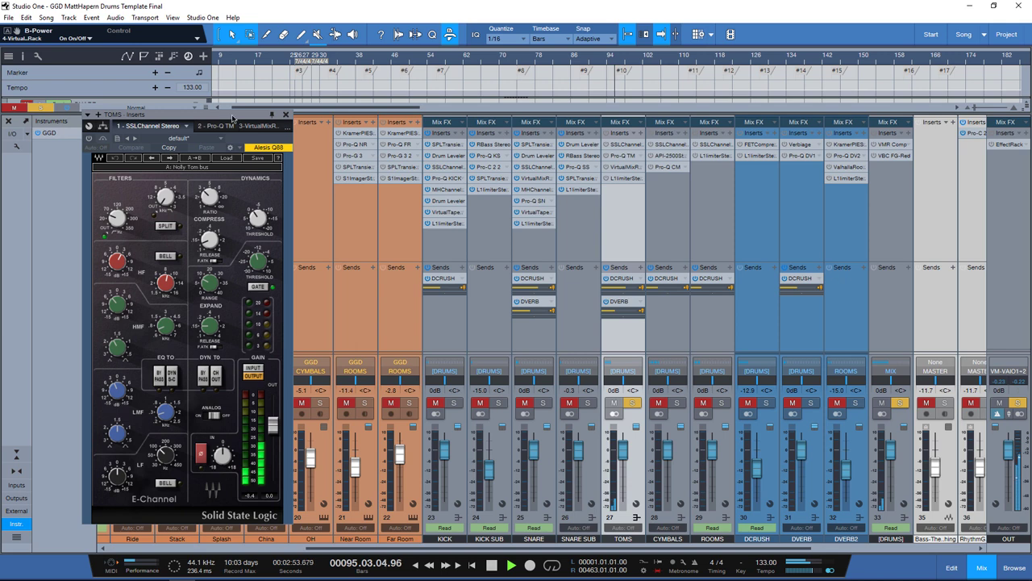
pyautogui.moveTo(233, 120); pyautogui.dragTo(449, 119)
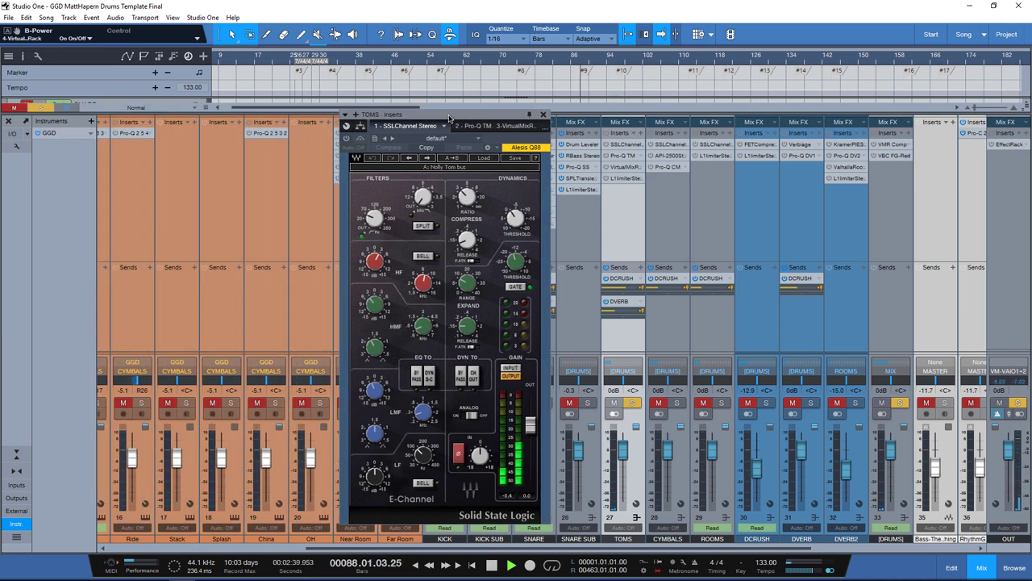
pyautogui.click(360, 140)
pyautogui.click(361, 139)
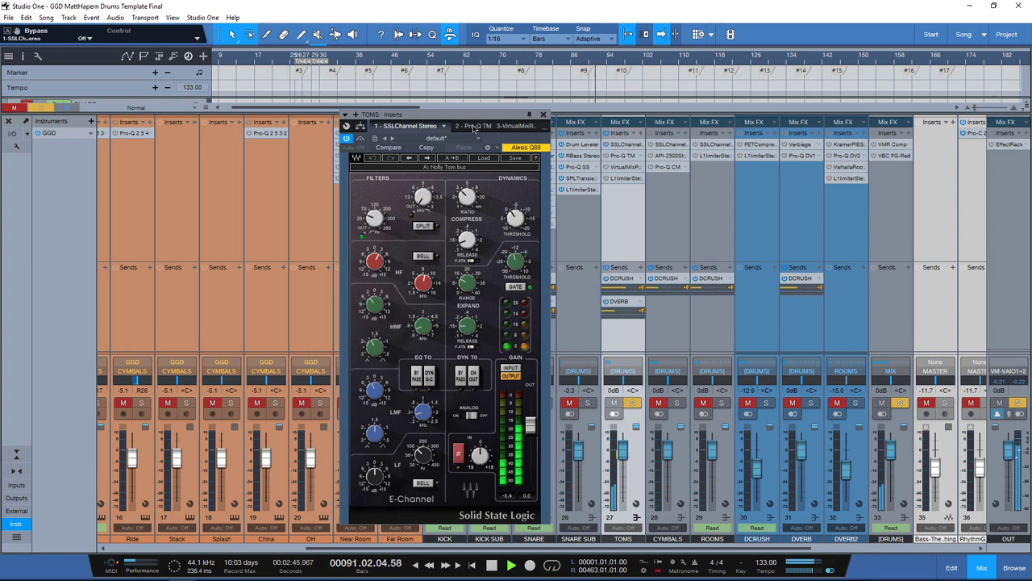
# Step: Activate Pro-Q TM and Virtual Mix Rack on the TOMS bus, comparing the Mix Rack against its bypassed sound
pyautogui.click(476, 127)
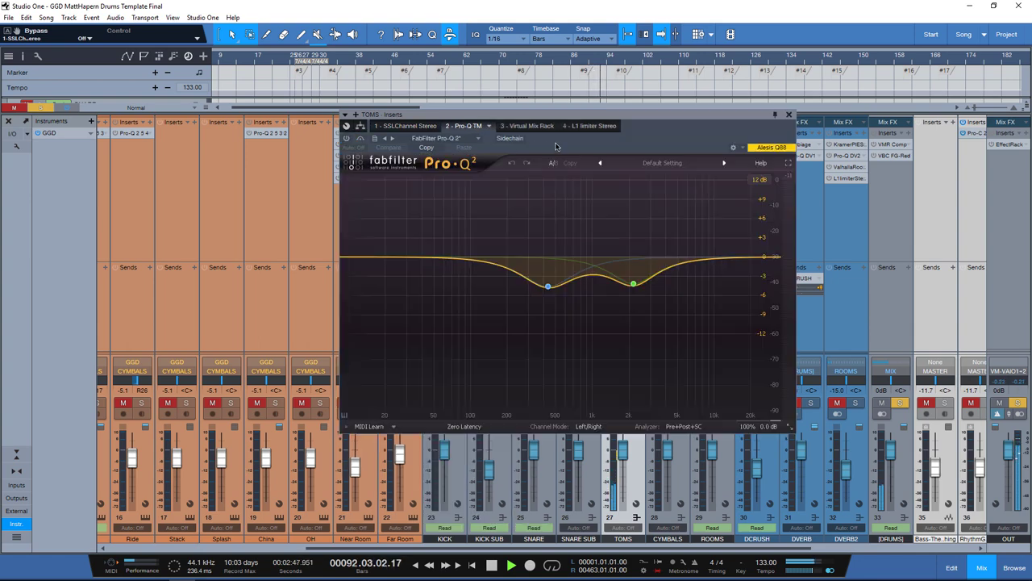
pyautogui.moveTo(555, 146); pyautogui.dragTo(434, 164)
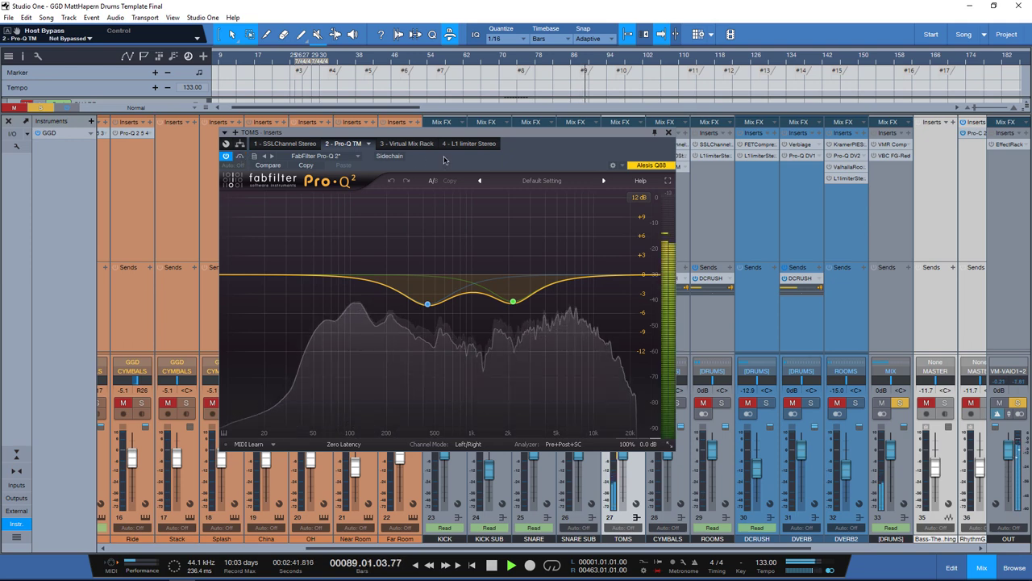
pyautogui.click(407, 143)
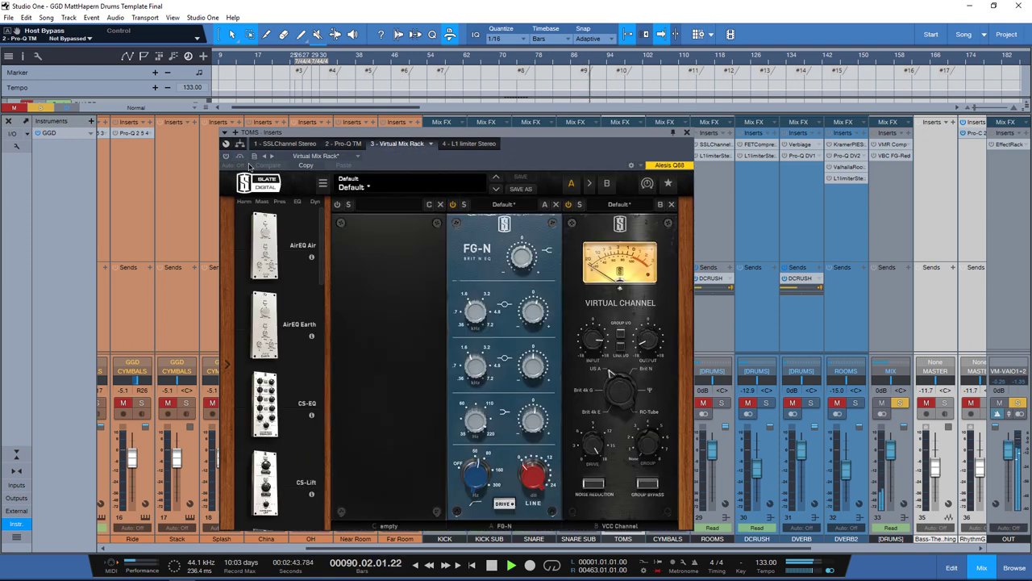
pyautogui.click(227, 157)
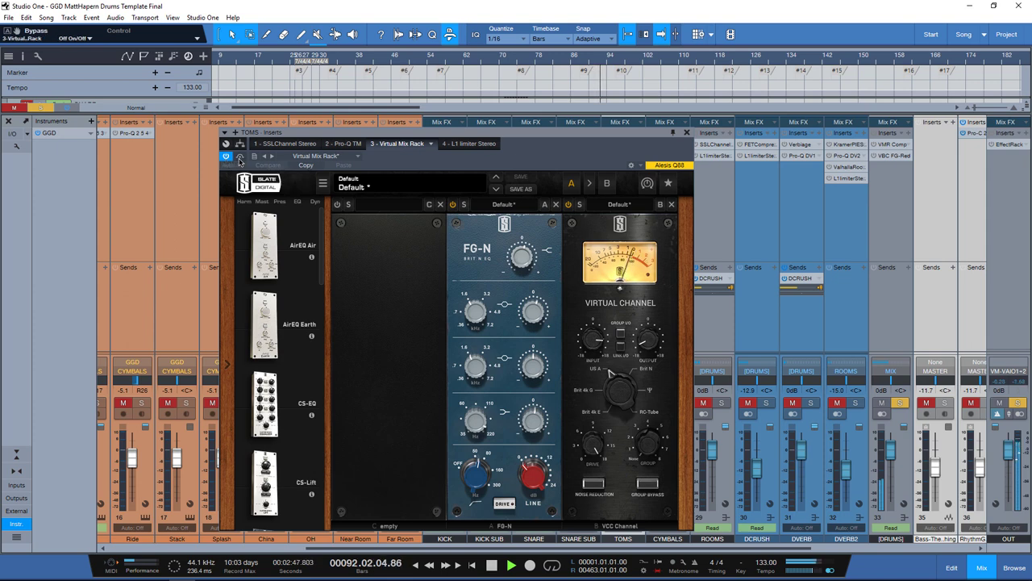
pyautogui.click(239, 157)
pyautogui.click(240, 157)
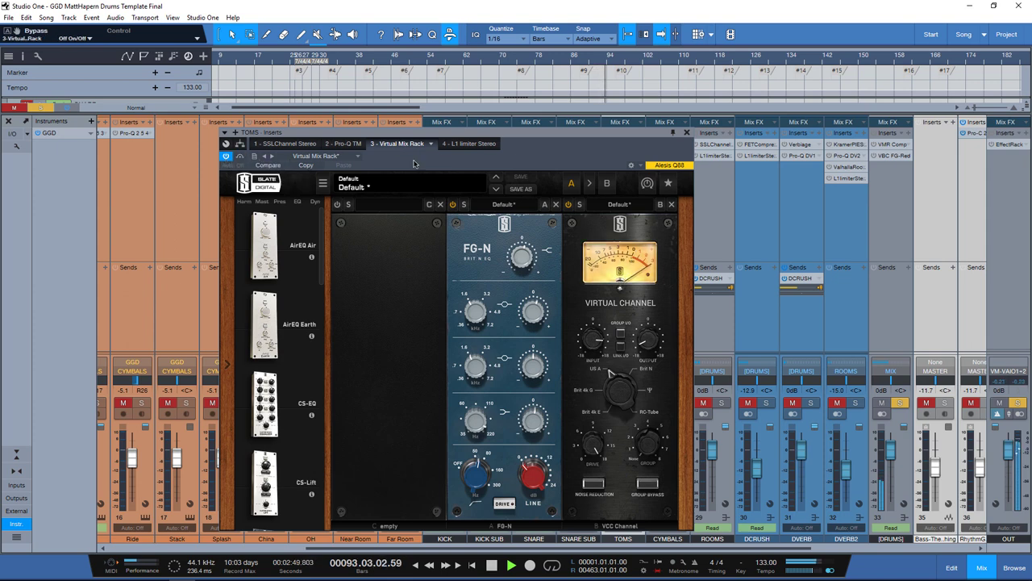
# Step: Activate L1 limiter Stereo on the TOMS bus and take the bus out of solo
pyautogui.click(473, 145)
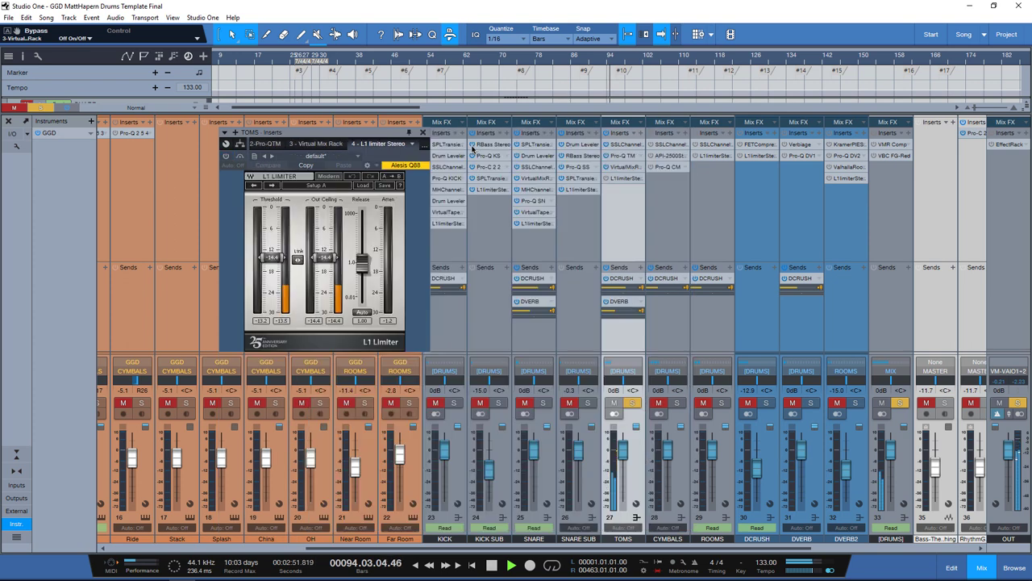
pyautogui.press('space')
pyautogui.press('space')
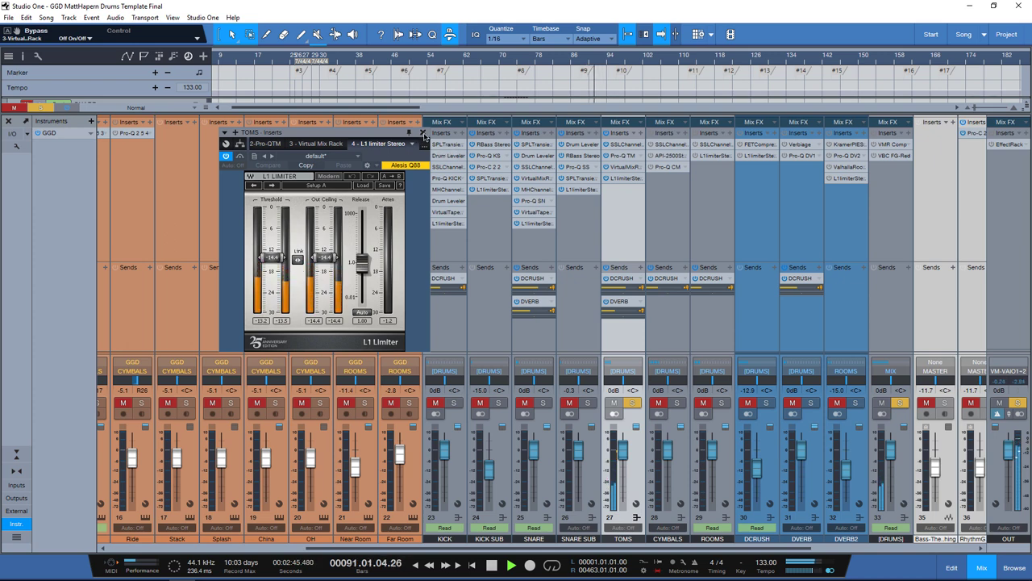
pyautogui.click(422, 134)
pyautogui.click(632, 403)
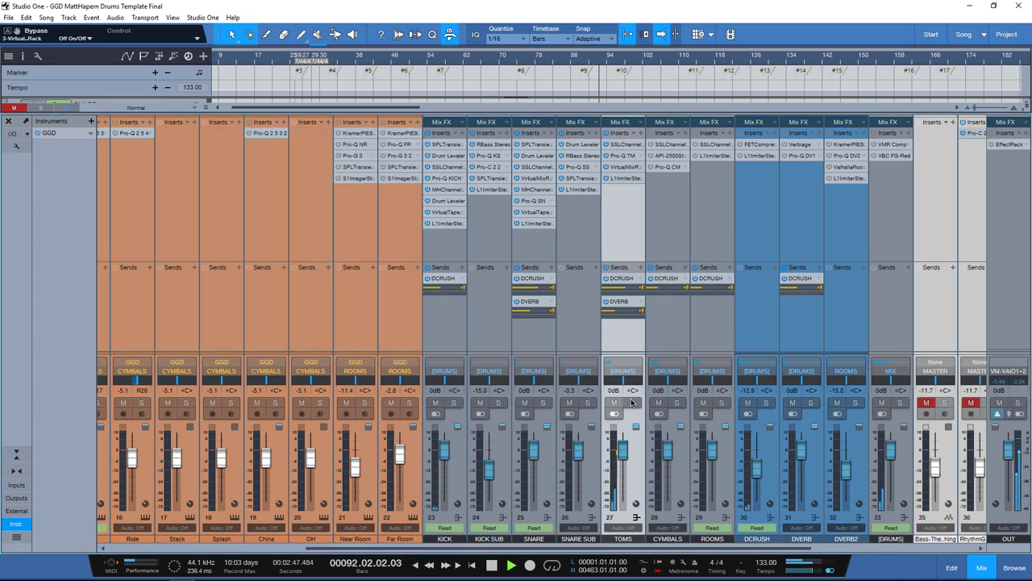
pyautogui.press('space')
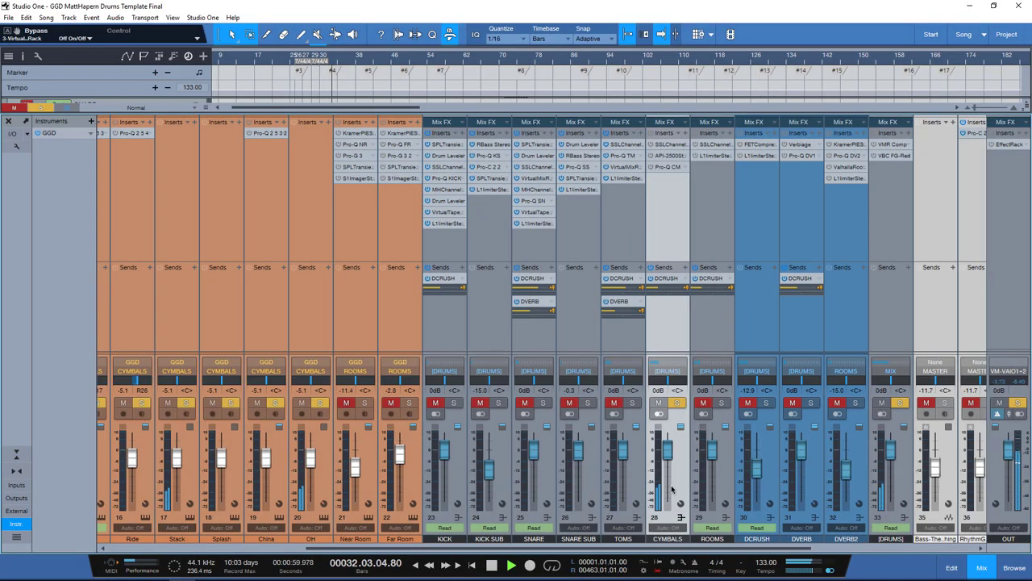
# Step: Solo only the Hi Hat channel out of the soloed cymbal channels
pyautogui.click(483, 551)
pyautogui.moveTo(483, 550); pyautogui.dragTo(446, 538)
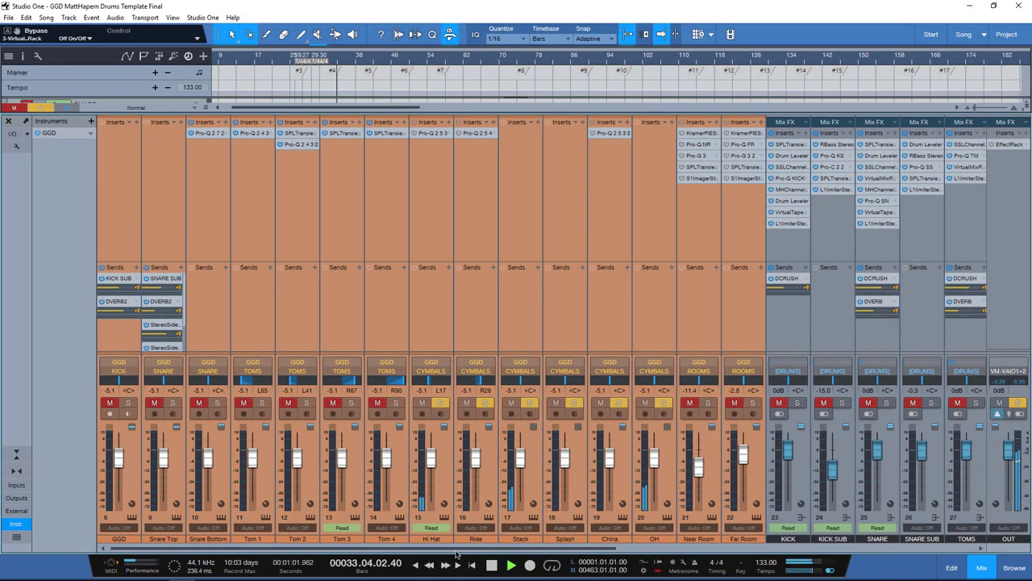
pyautogui.click(426, 215)
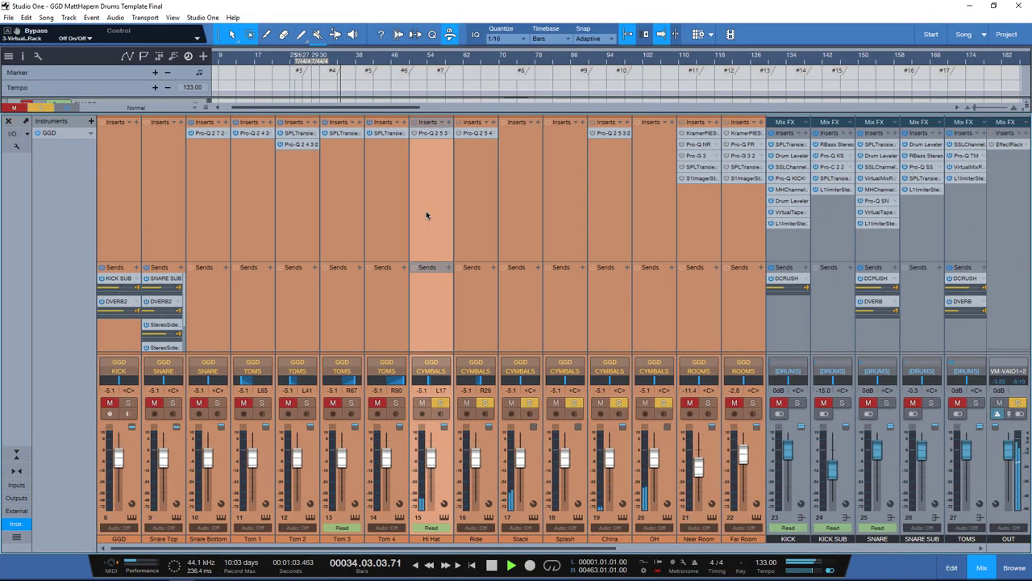
pyautogui.click(438, 402)
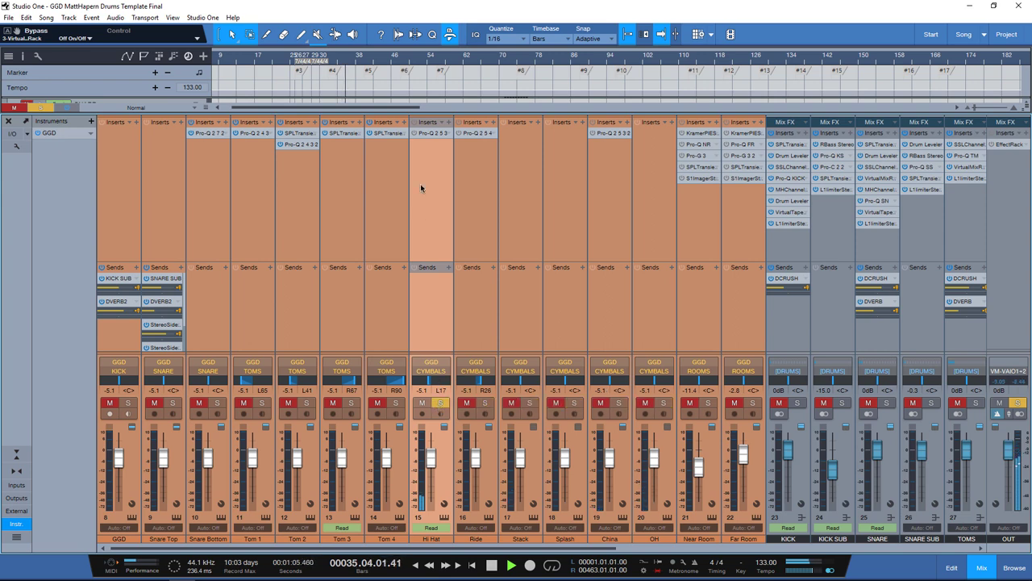
# Step: Activate the Pro-Q 2 equalizer on the Hi Hat channel and replay the passage from marker #3
pyautogui.click(429, 135)
pyautogui.moveTo(429, 101); pyautogui.dragTo(439, 233)
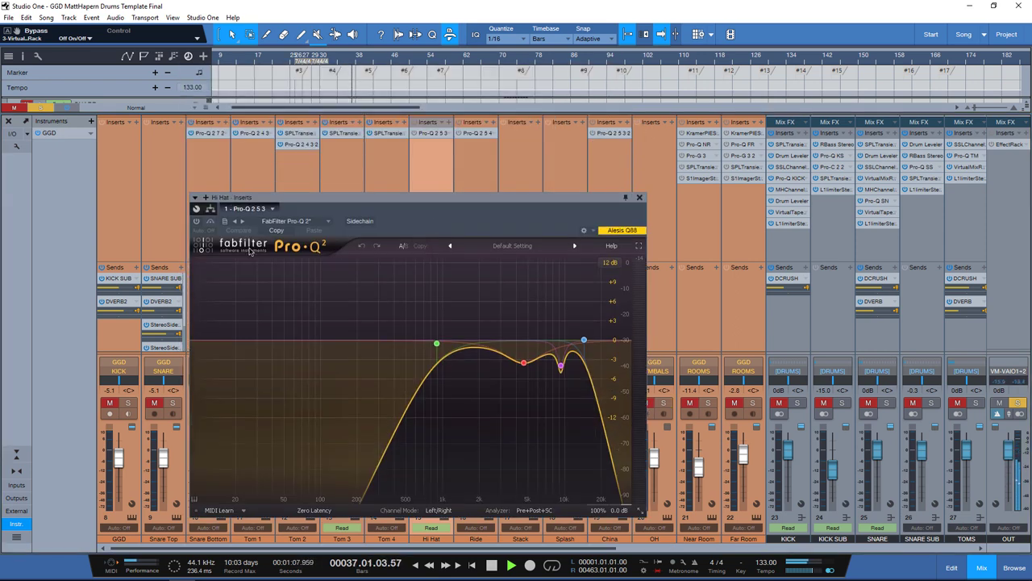
pyautogui.click(197, 222)
pyautogui.click(296, 69)
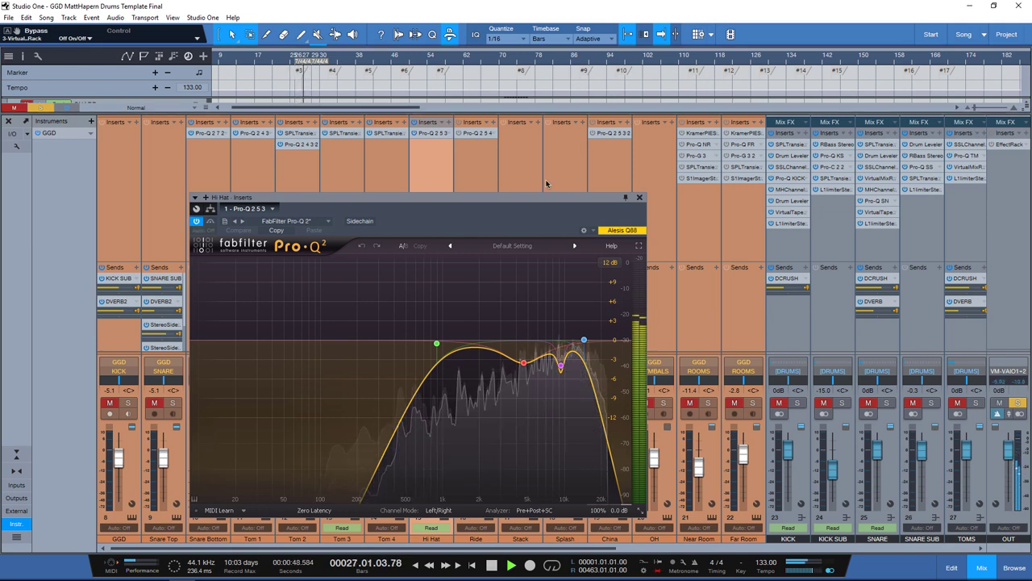
pyautogui.click(638, 196)
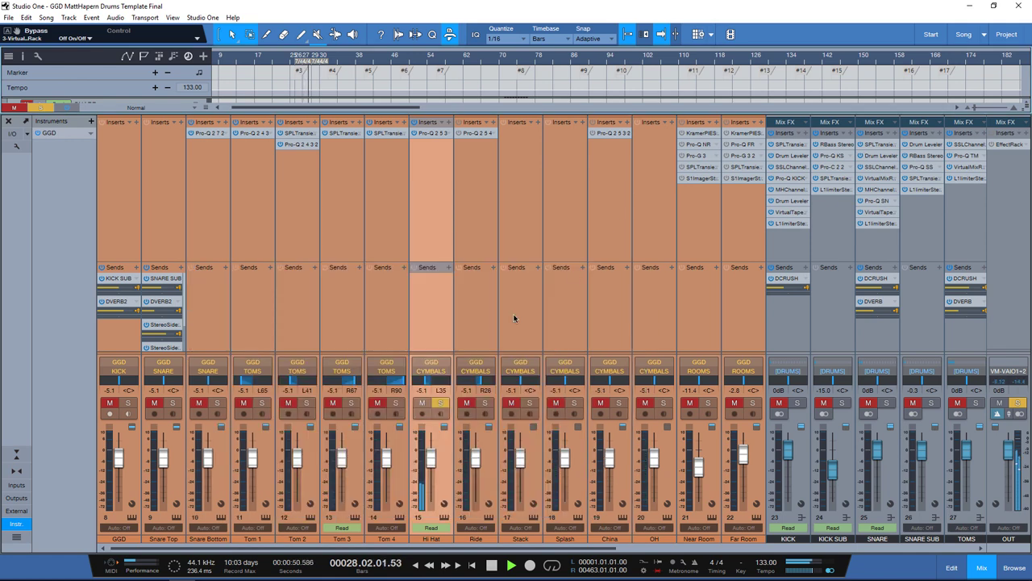
# Step: Add the Ride, Stack, Splash, China and OH channels to the solo
pyautogui.click(486, 402)
pyautogui.click(529, 402)
pyautogui.click(574, 402)
pyautogui.click(619, 403)
pyautogui.click(663, 404)
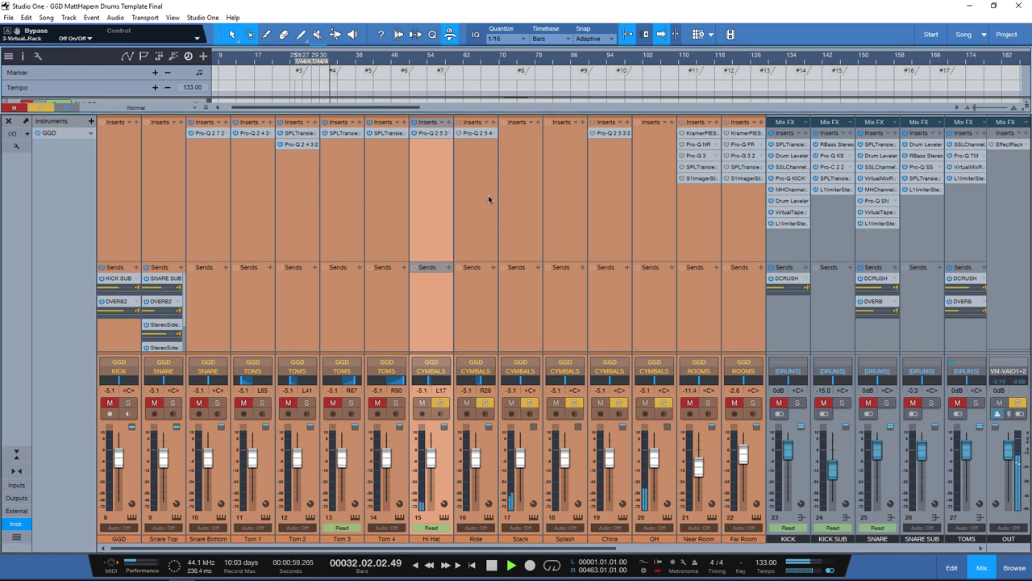
# Step: Activate the Pro-Q 2 equalizers on the Ride and China channels
pyautogui.click(471, 133)
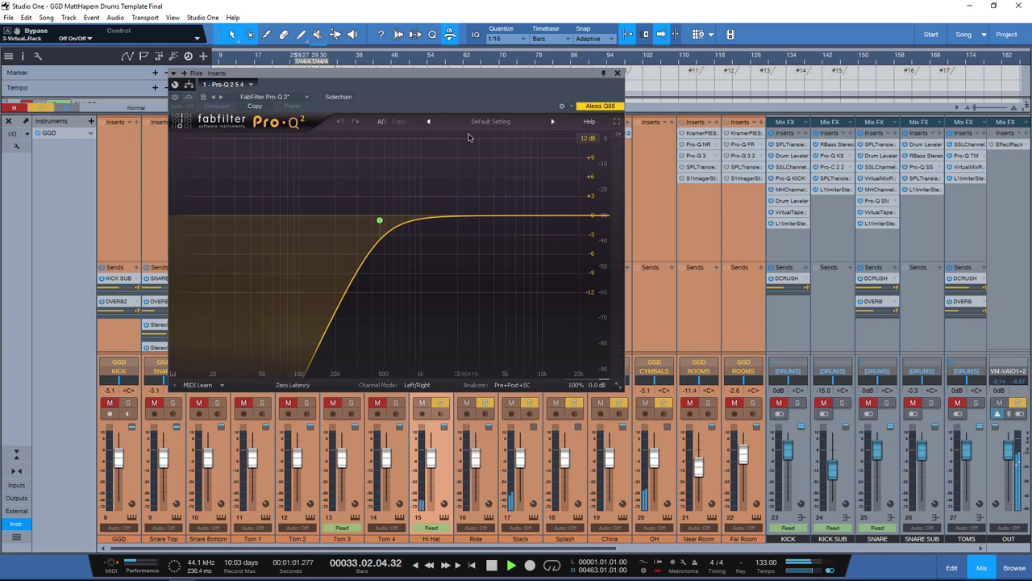
pyautogui.click(176, 97)
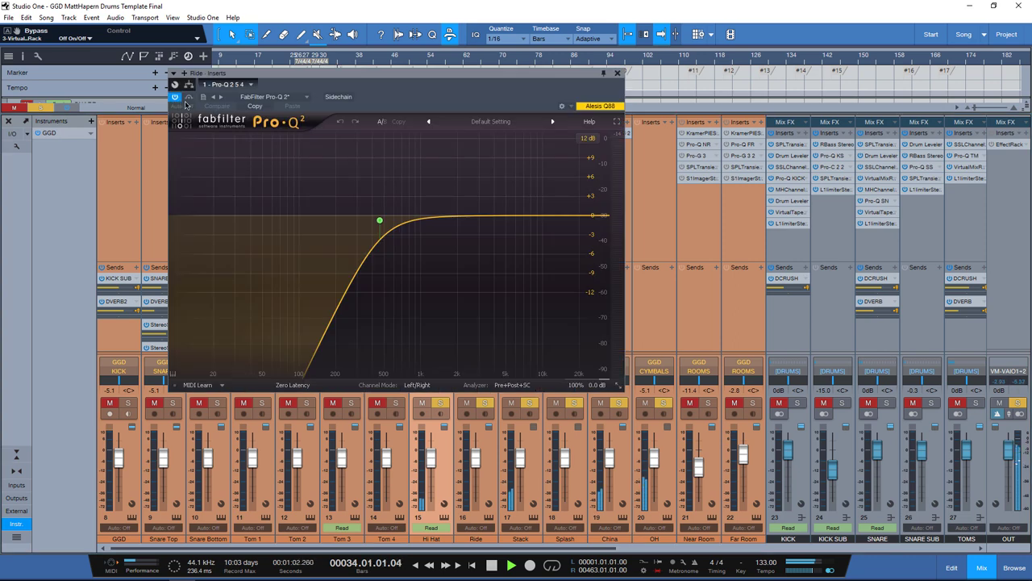
pyautogui.click(618, 74)
pyautogui.click(600, 228)
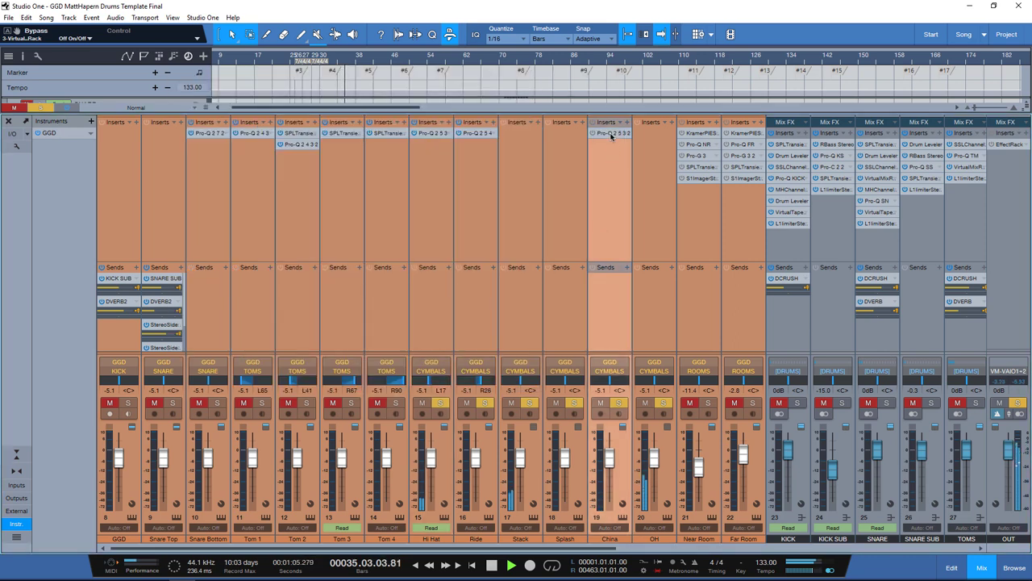
pyautogui.click(611, 134)
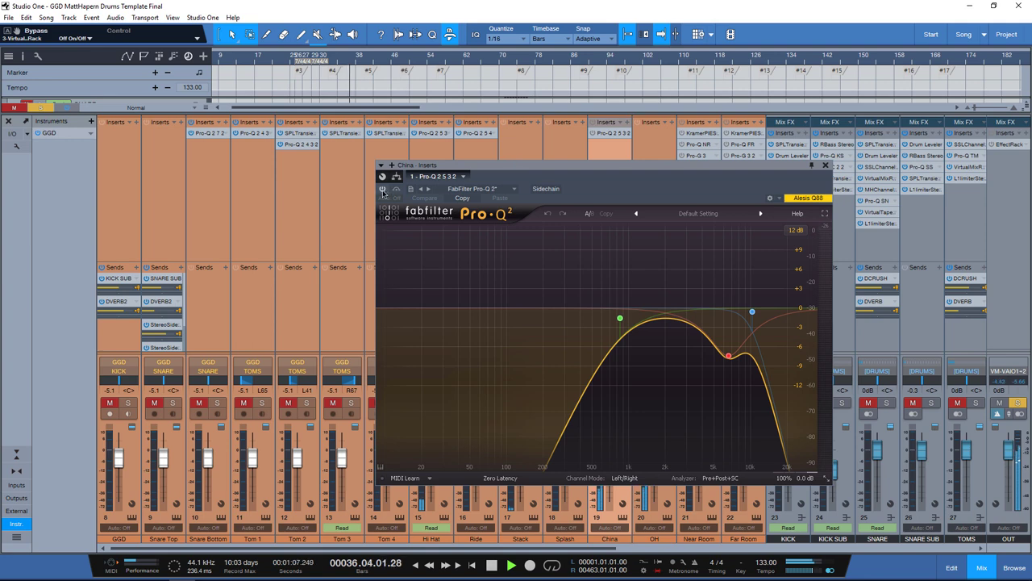
pyautogui.moveTo(741, 180); pyautogui.dragTo(554, 200)
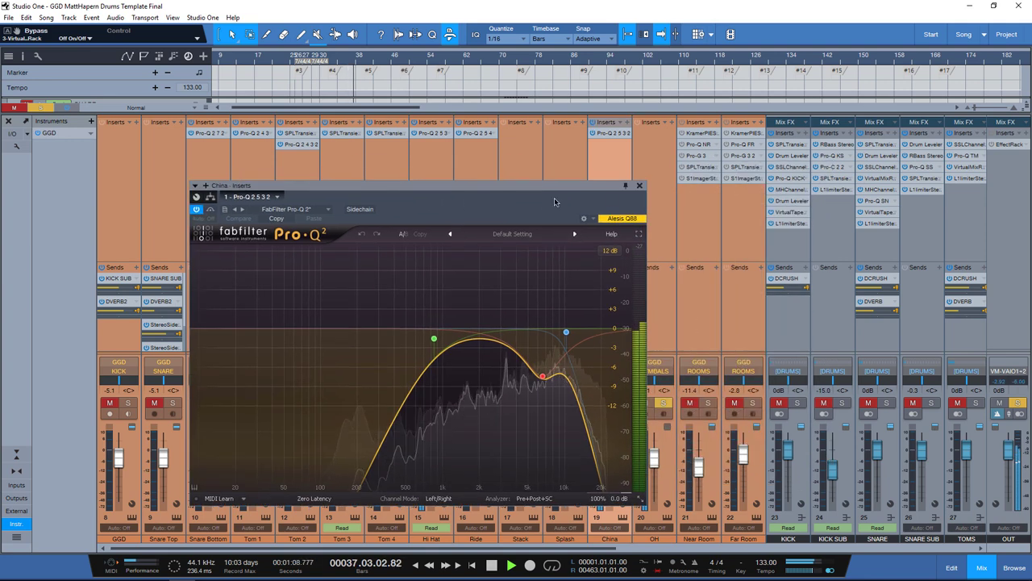
pyautogui.click(640, 186)
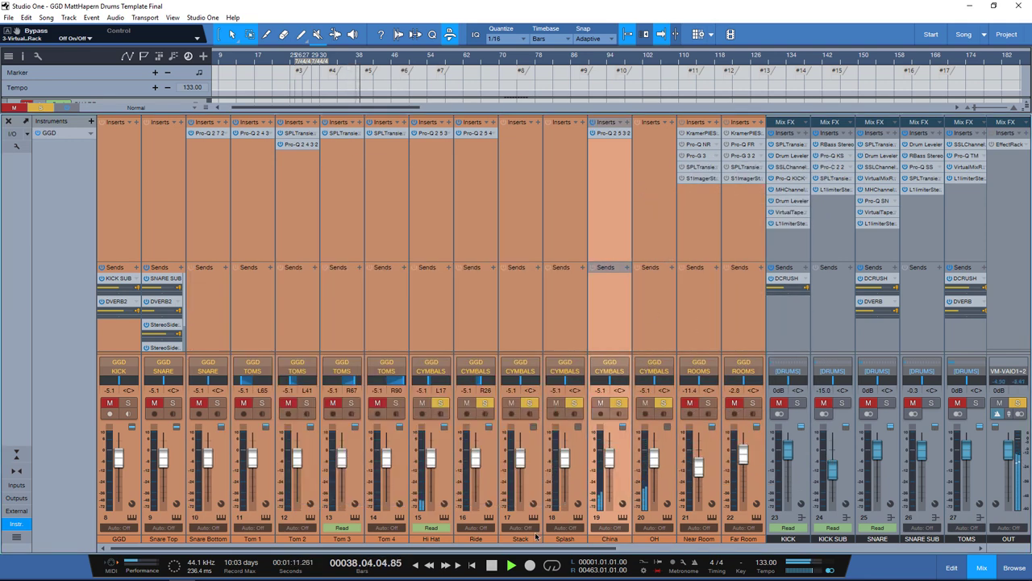
# Step: Activate SSLChannel Stereo on the CYMBALS bus
pyautogui.hscroll(4, 724, 250)
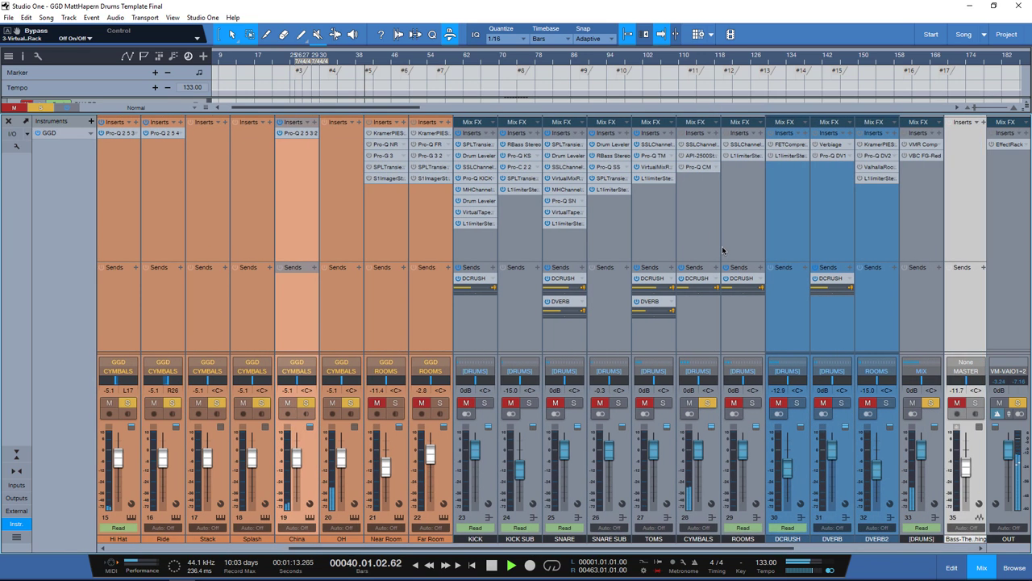
pyautogui.click(701, 228)
pyautogui.click(692, 145)
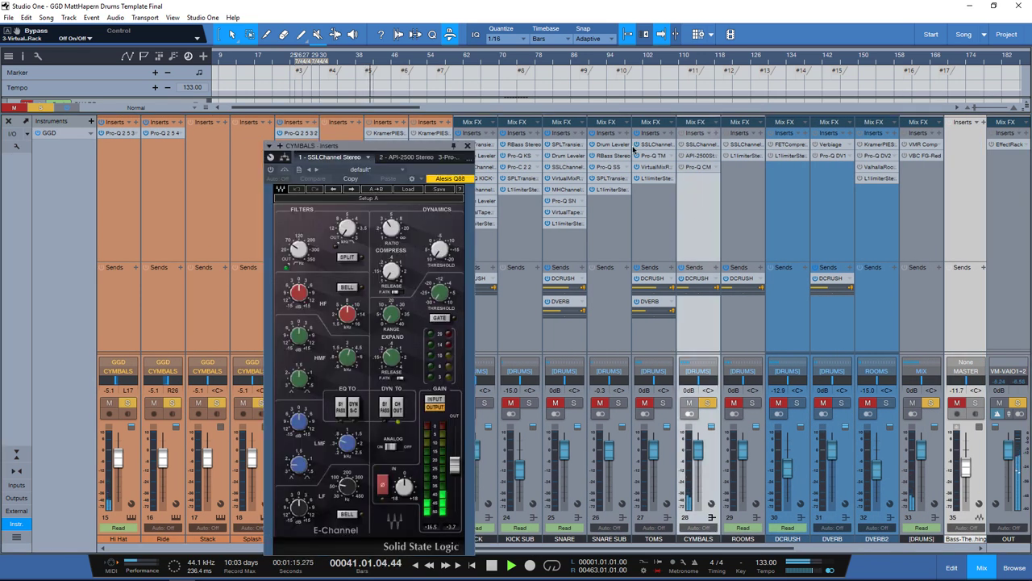
pyautogui.moveTo(415, 152); pyautogui.dragTo(551, 105)
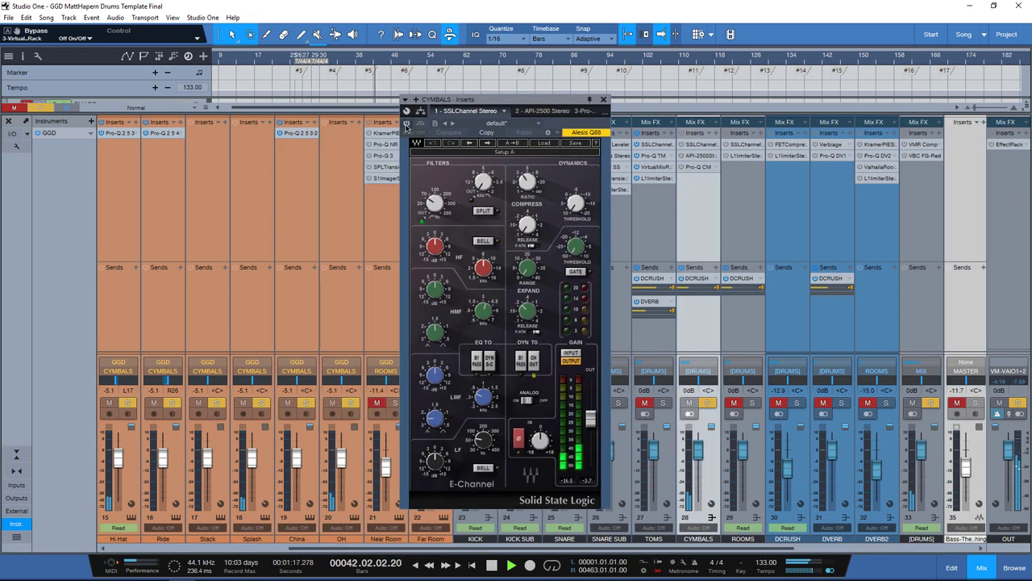
# Step: Activate API-2500 Stereo and Pro-Q CM on the CYMBALS bus, compare Pro-Q CM with its bypassed sound, and unsolo the bus
pyautogui.click(540, 112)
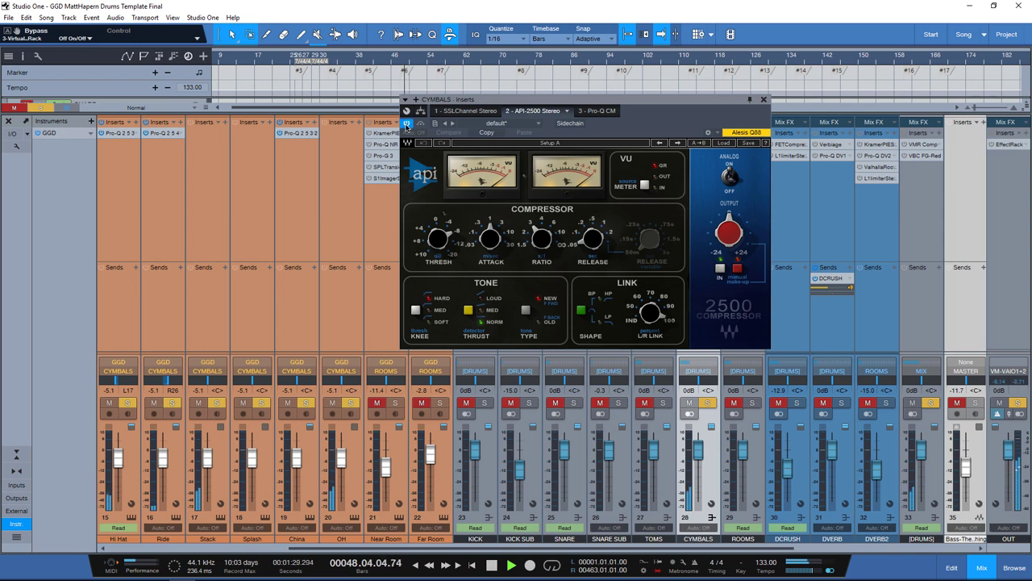
pyautogui.click(597, 110)
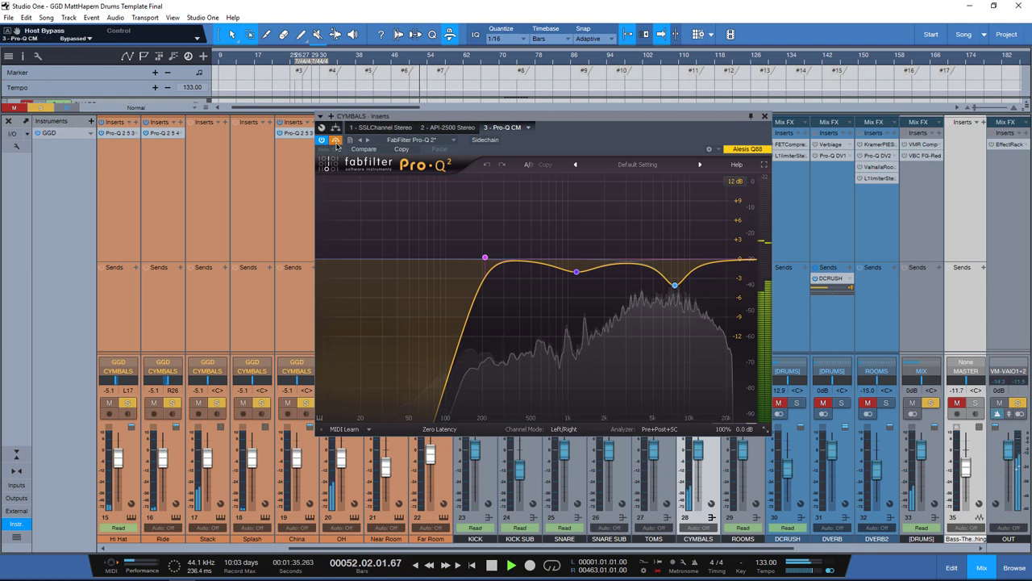
pyautogui.click(336, 140)
pyautogui.click(336, 141)
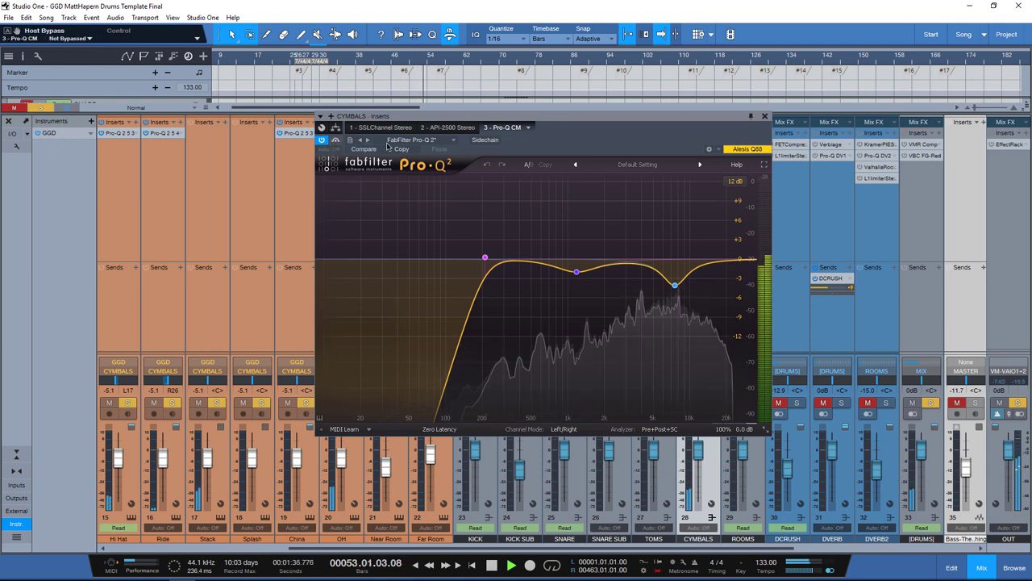
pyautogui.click(764, 118)
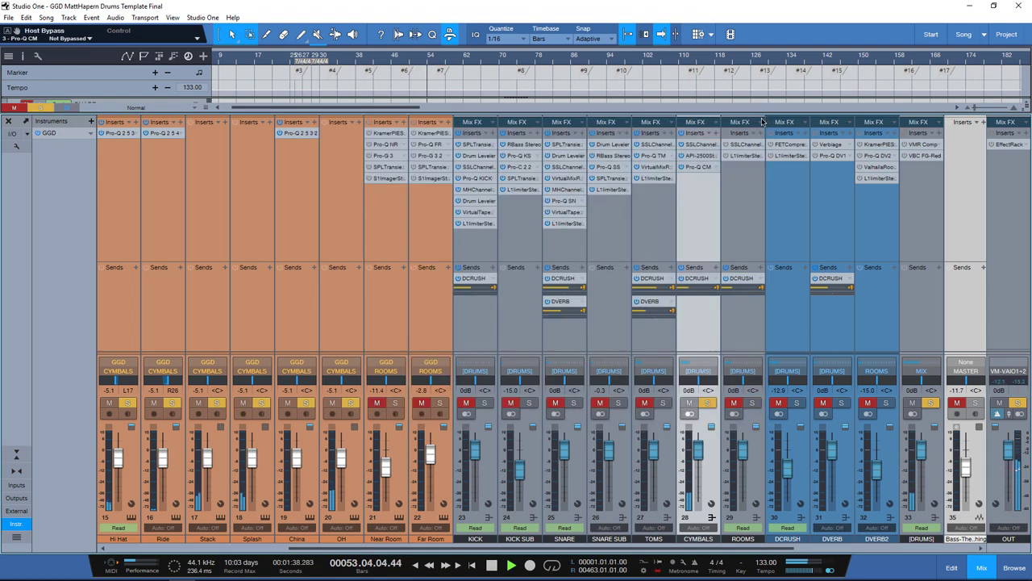
pyautogui.click(709, 403)
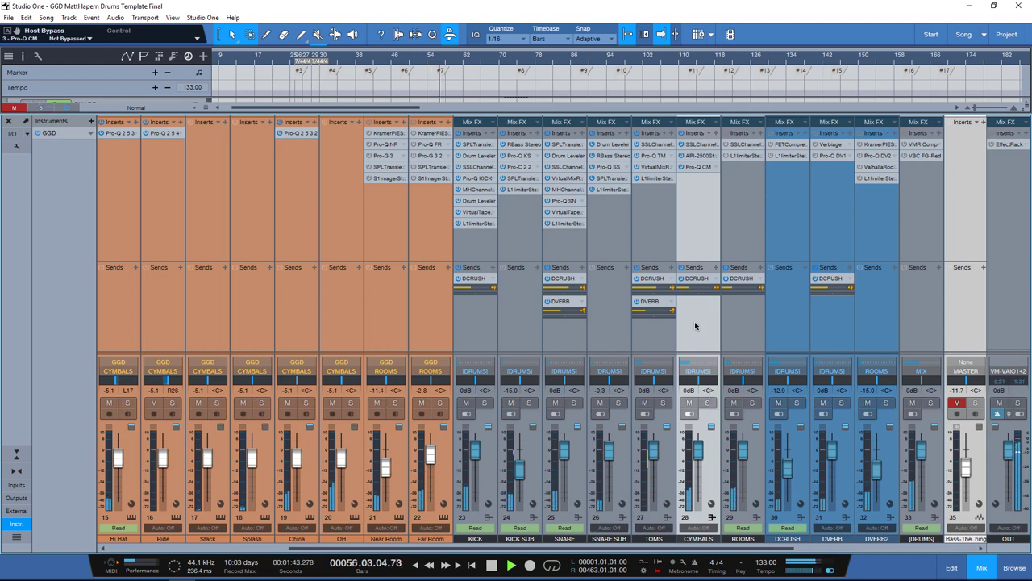
# Step: Solo the Near Room channel and activate Kramer PIE Stereo on it, comparing the compressor with its bypassed sound
pyautogui.press('space')
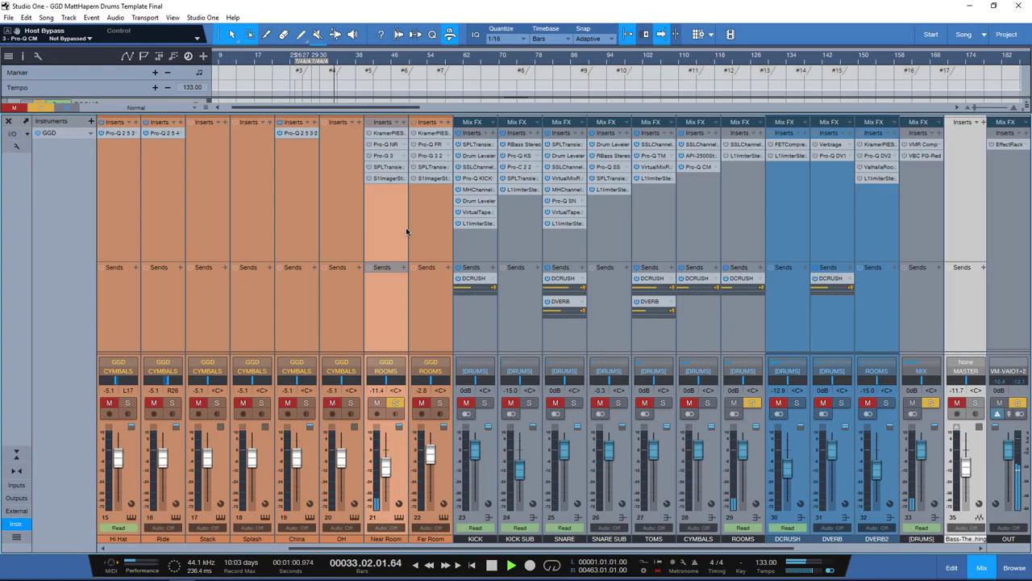
pyautogui.click(390, 134)
pyautogui.moveTo(209, 129); pyautogui.dragTo(614, 132)
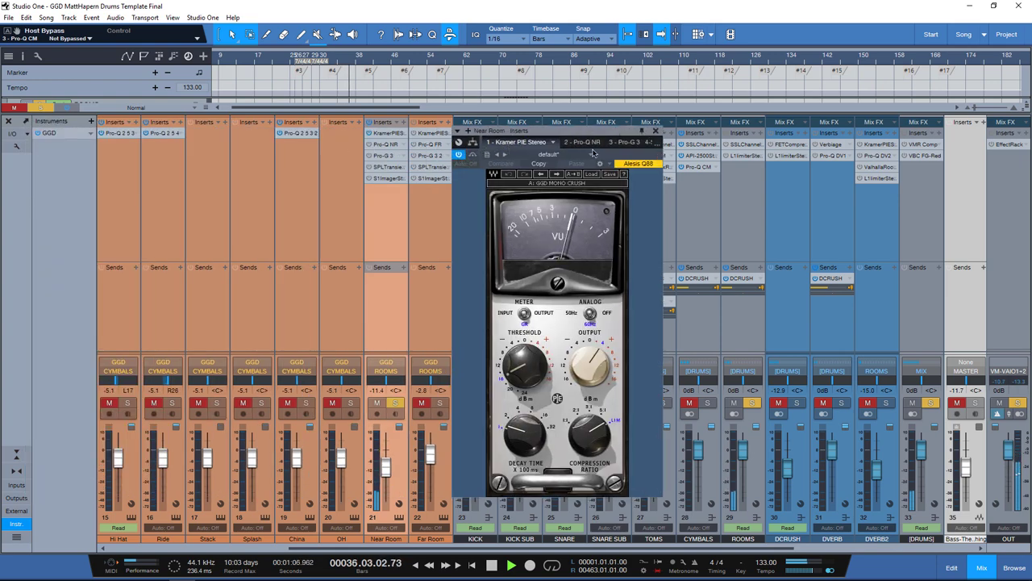
pyautogui.click(473, 156)
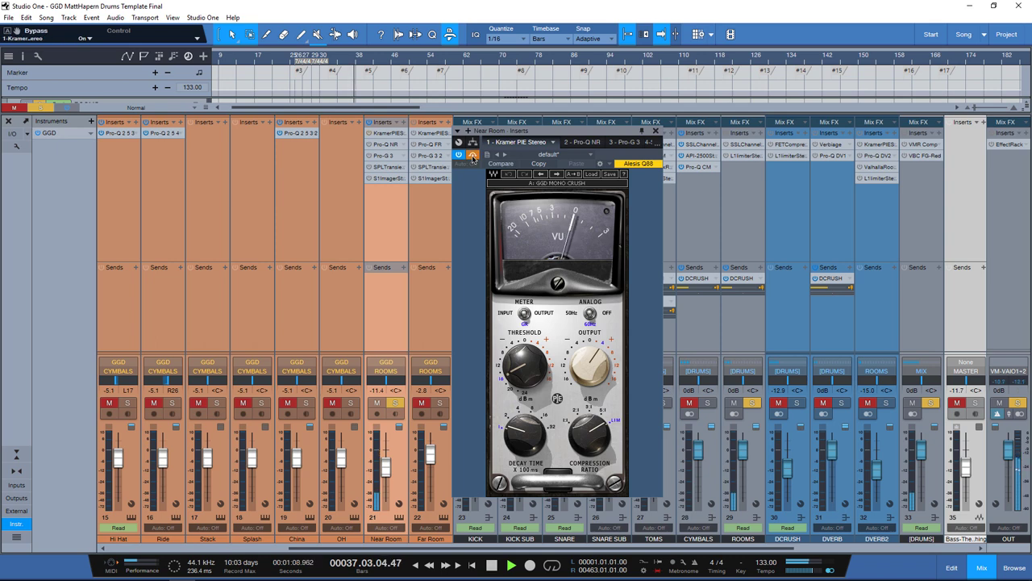
pyautogui.click(473, 156)
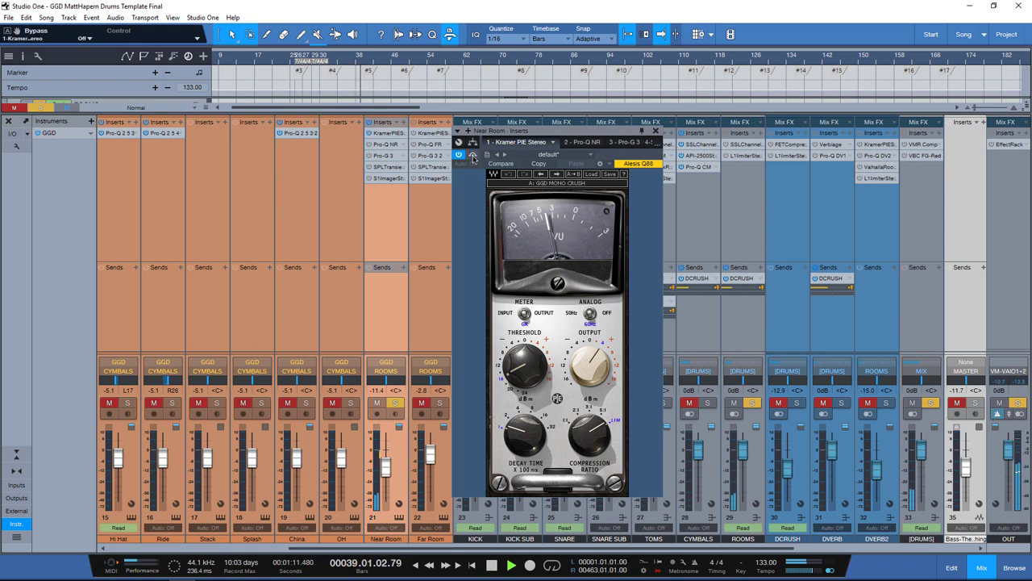
# Step: Activate the Pro-Q NR equalizer and the Pro-G 3 expander on the Near Room channel
pyautogui.click(583, 143)
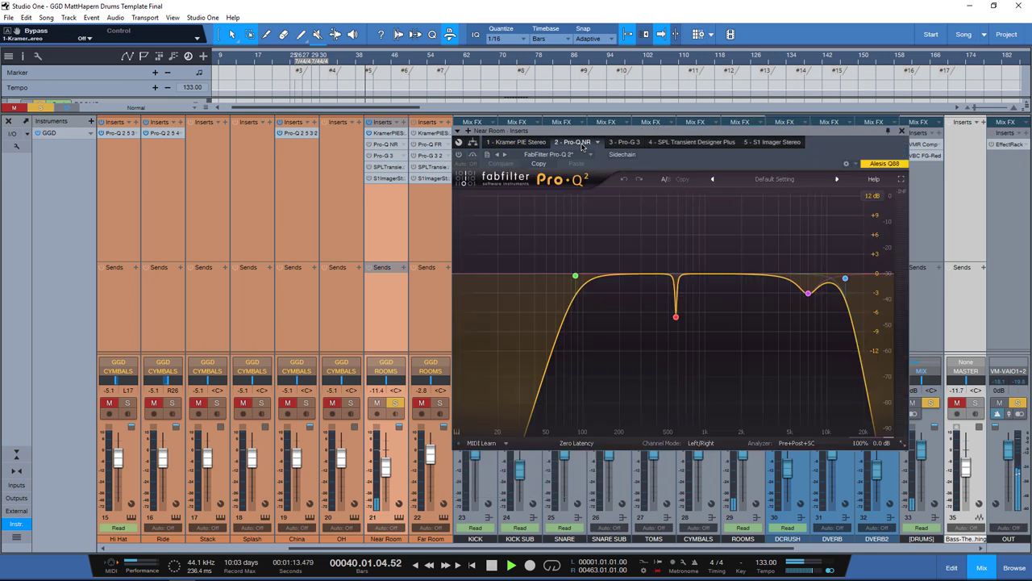
pyautogui.click(460, 155)
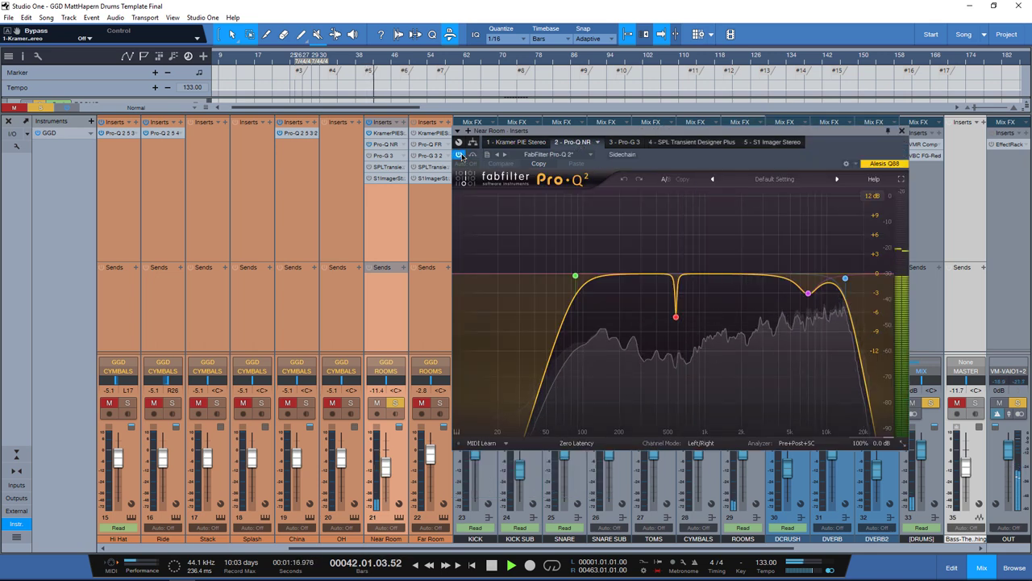
pyautogui.click(617, 142)
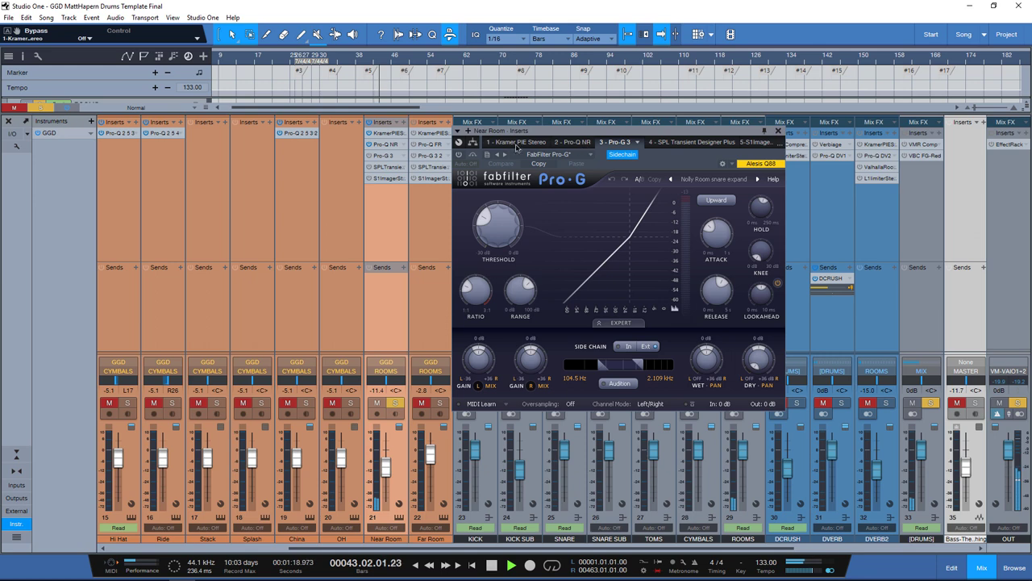
pyautogui.click(460, 155)
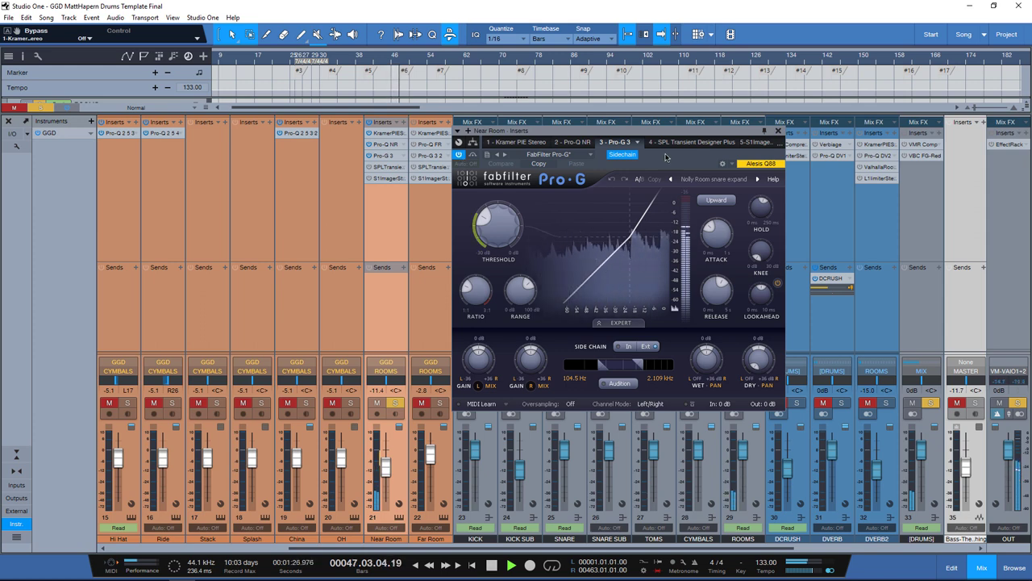
# Step: Activate SPL Transient Designer Plus and S1 Imager Stereo on the Near Room channel
pyautogui.click(677, 143)
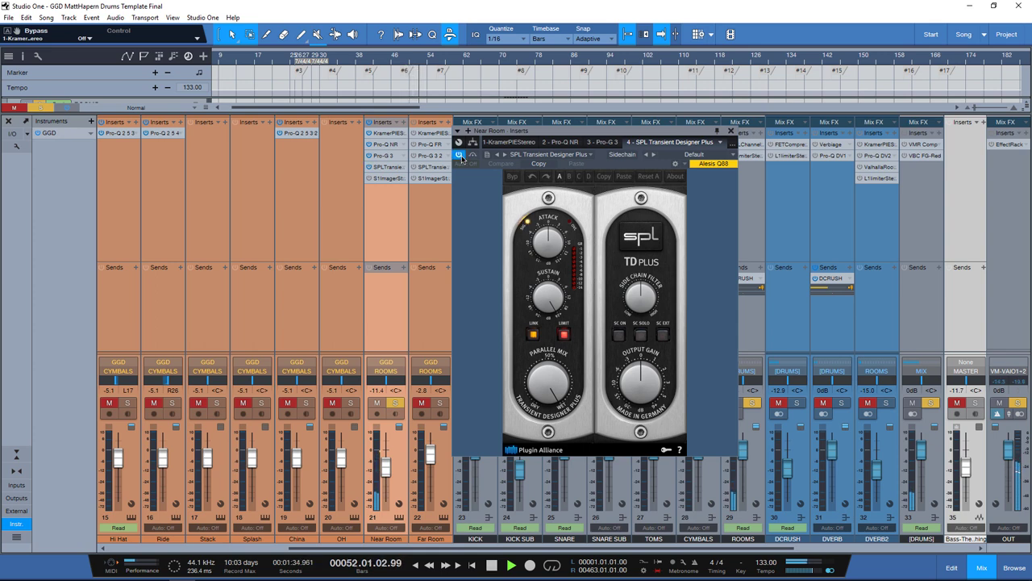
pyautogui.click(691, 144)
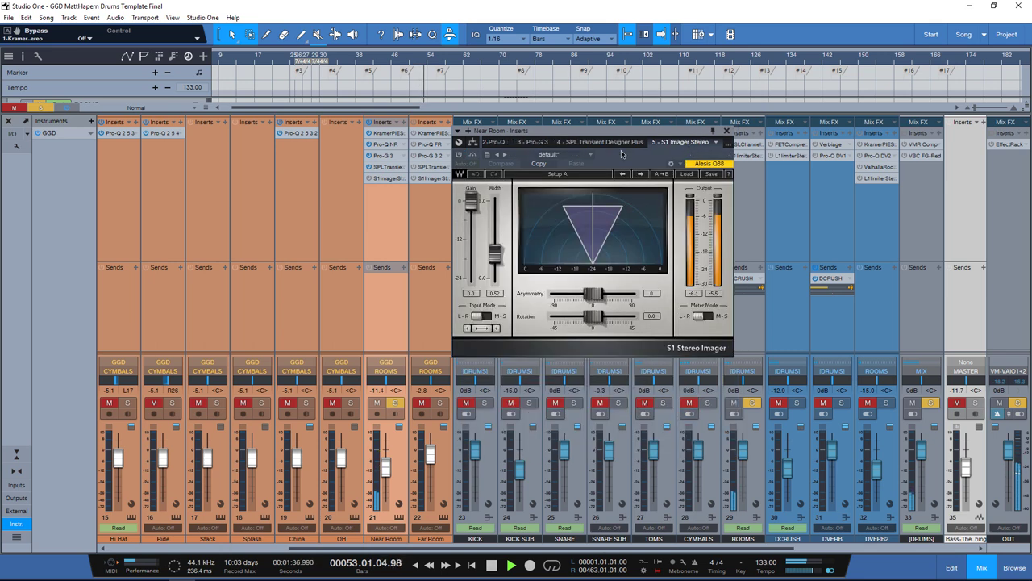
pyautogui.click(459, 154)
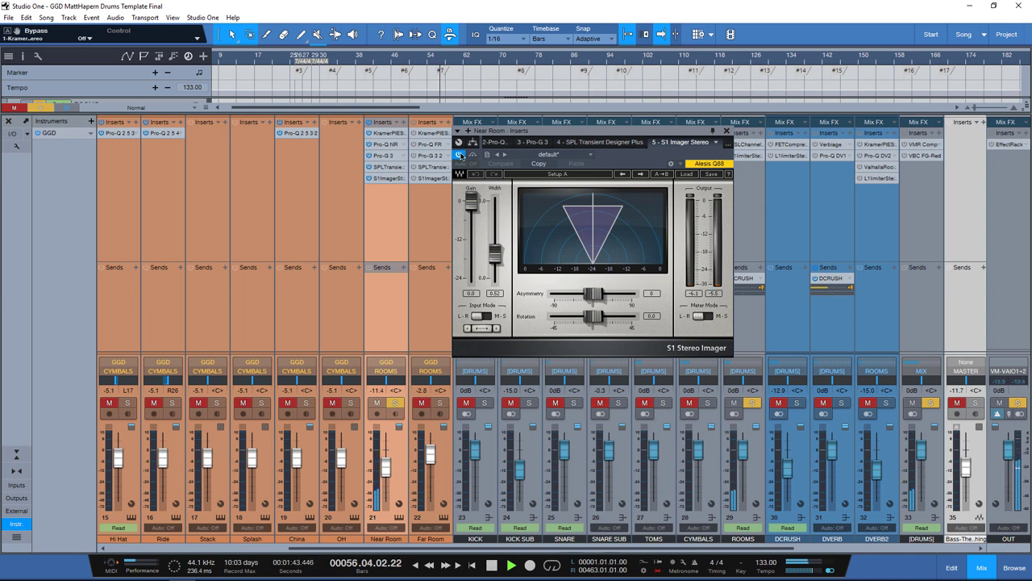
pyautogui.click(727, 131)
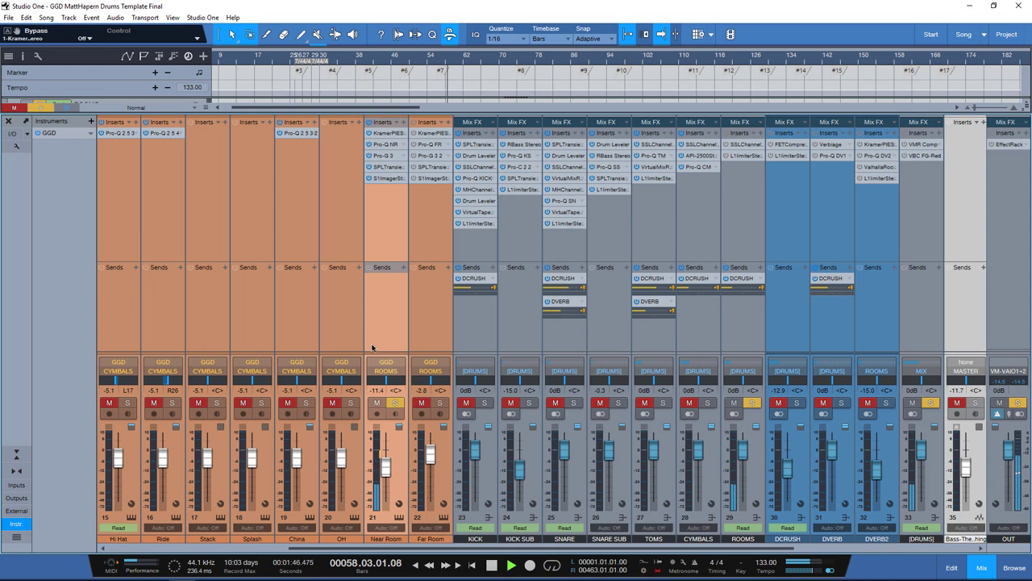
# Step: Switch the solo from the Near Room channel to the Far Room channel
pyautogui.click(396, 403)
pyautogui.click(425, 320)
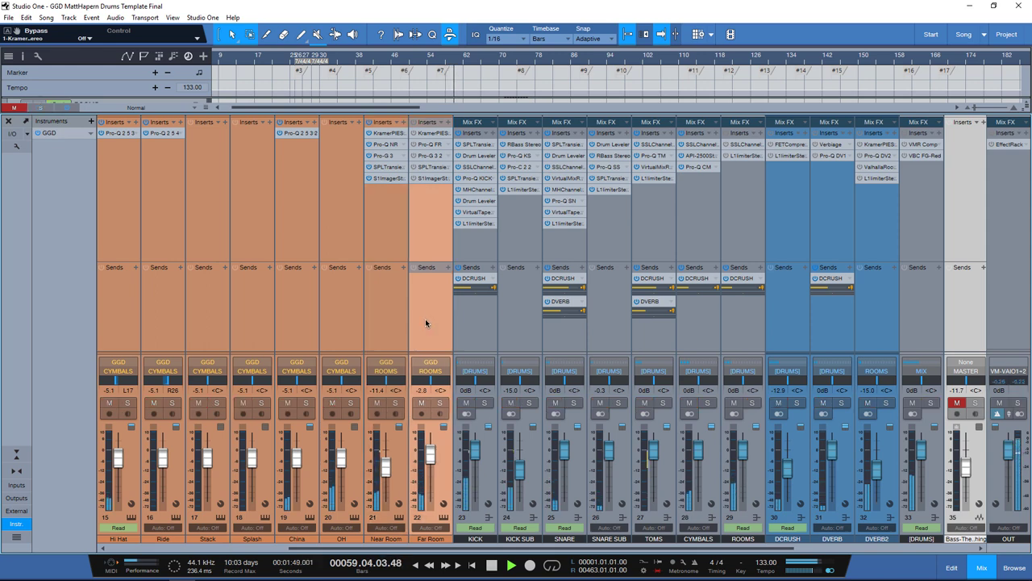
pyautogui.click(441, 402)
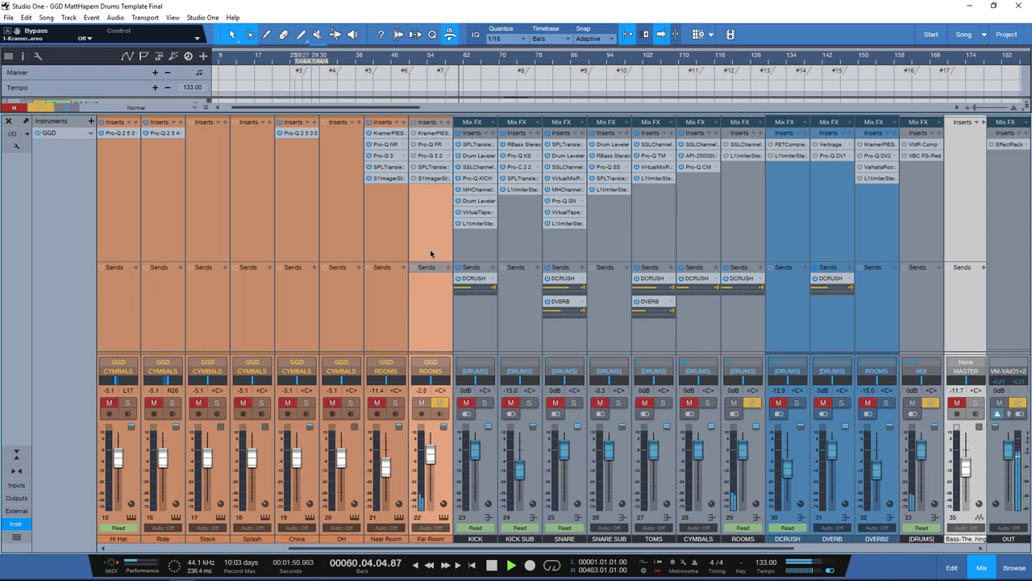
# Step: Open the Far Room channel's insert chain and activate its Kramer PIE Stereo compressor
pyautogui.click(430, 134)
pyautogui.moveTo(398, 176); pyautogui.dragTo(468, 138)
pyautogui.click(367, 149)
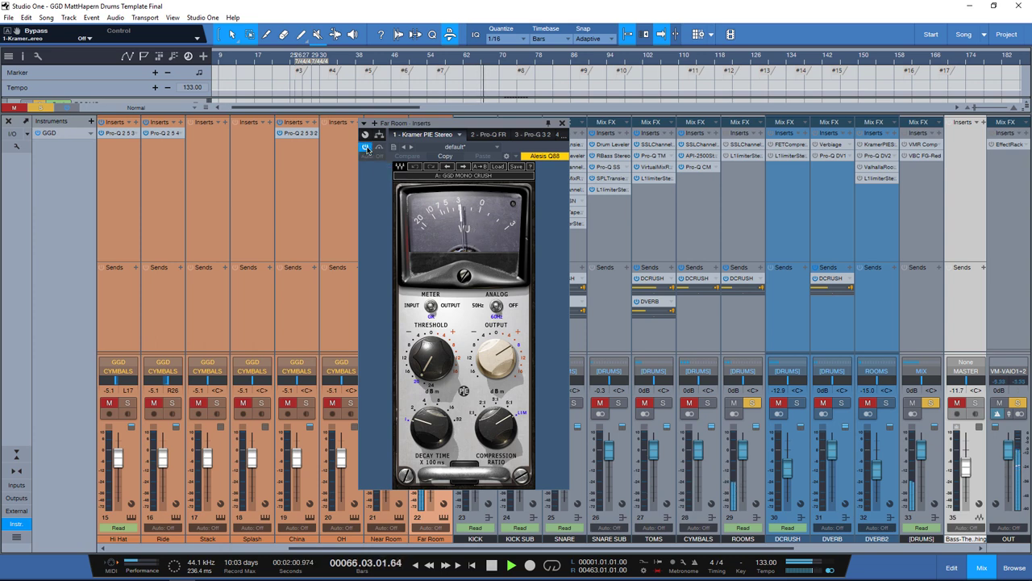
# Step: Activate the Pro-Q FR equalizer on the Far Room channel and compare it with its bypassed sound
pyautogui.click(488, 134)
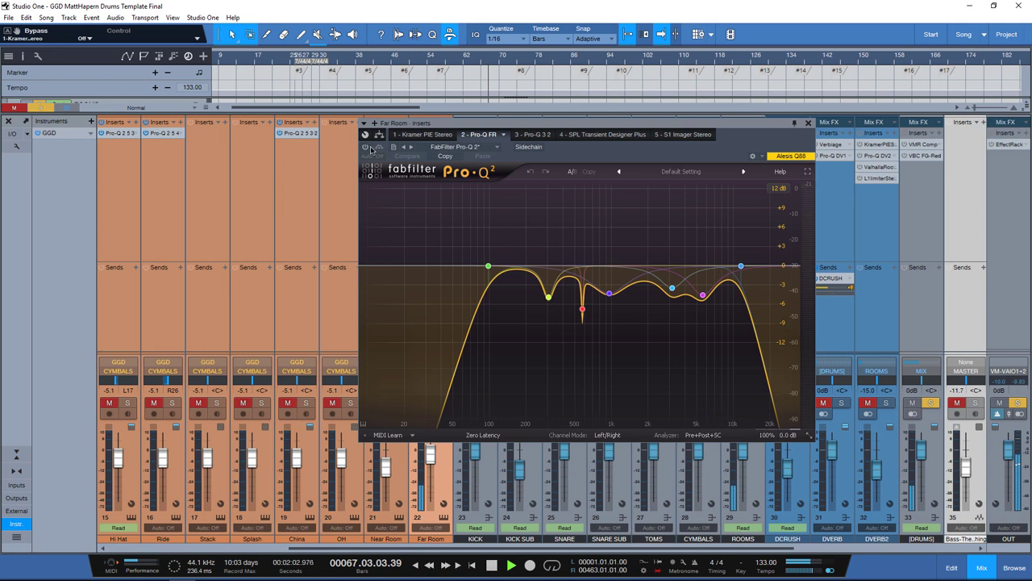
pyautogui.click(366, 148)
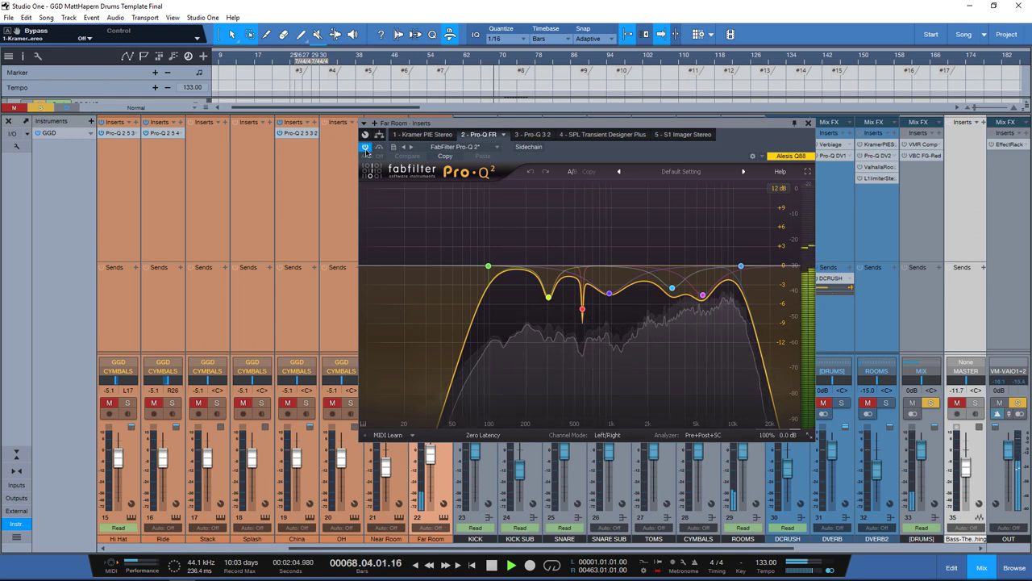
pyautogui.click(379, 148)
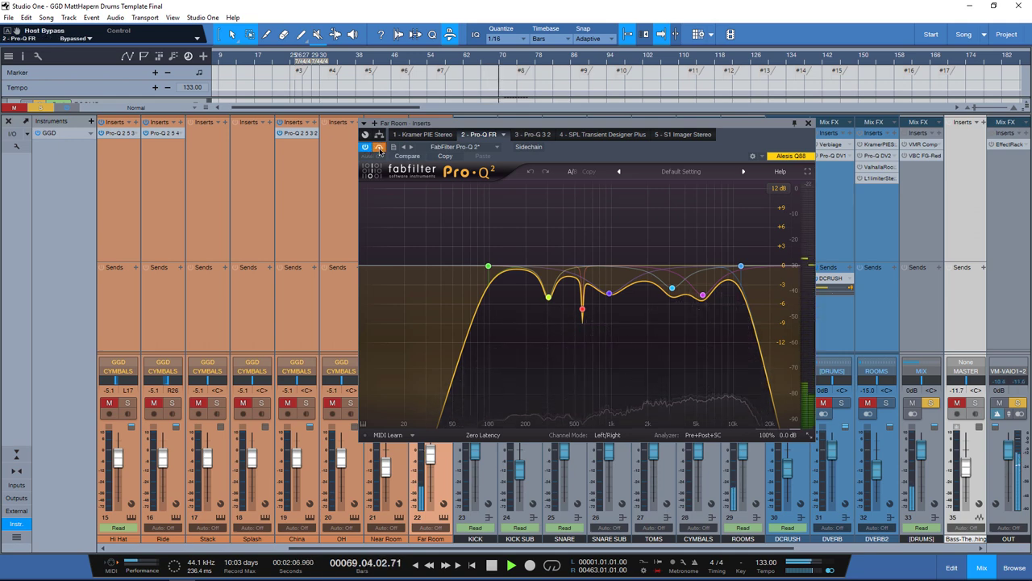
pyautogui.click(379, 148)
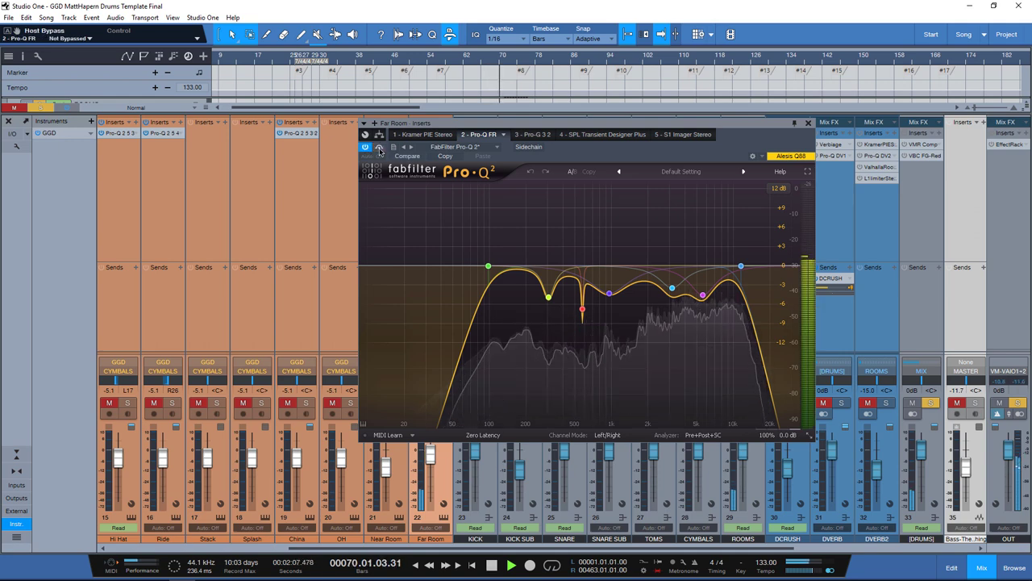
# Step: Activate the Pro-G 3 2 expander and SPL Transient Designer Plus on the Far Room channel, comparing the transient designer with its bypass
pyautogui.click(533, 134)
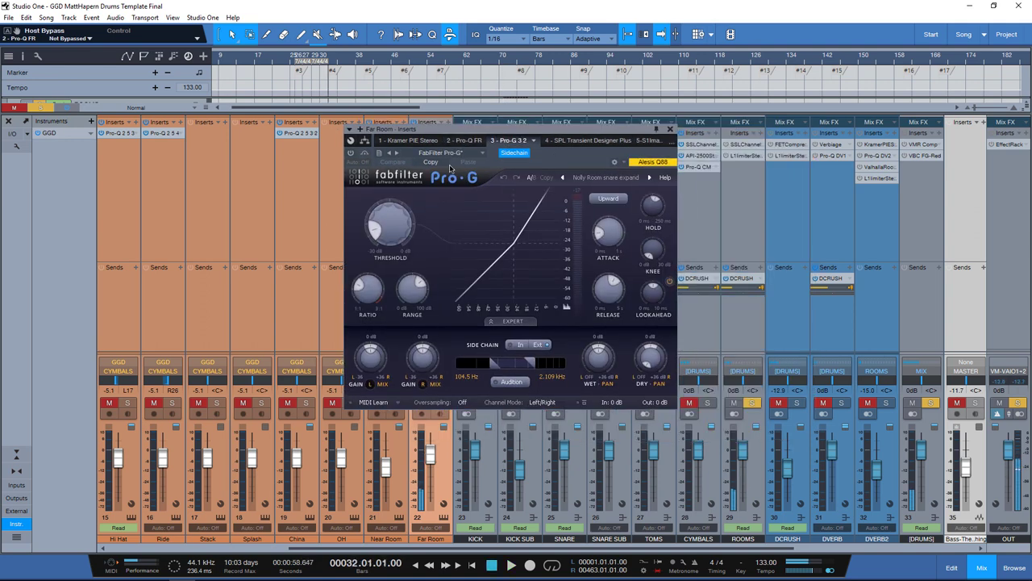
pyautogui.click(351, 154)
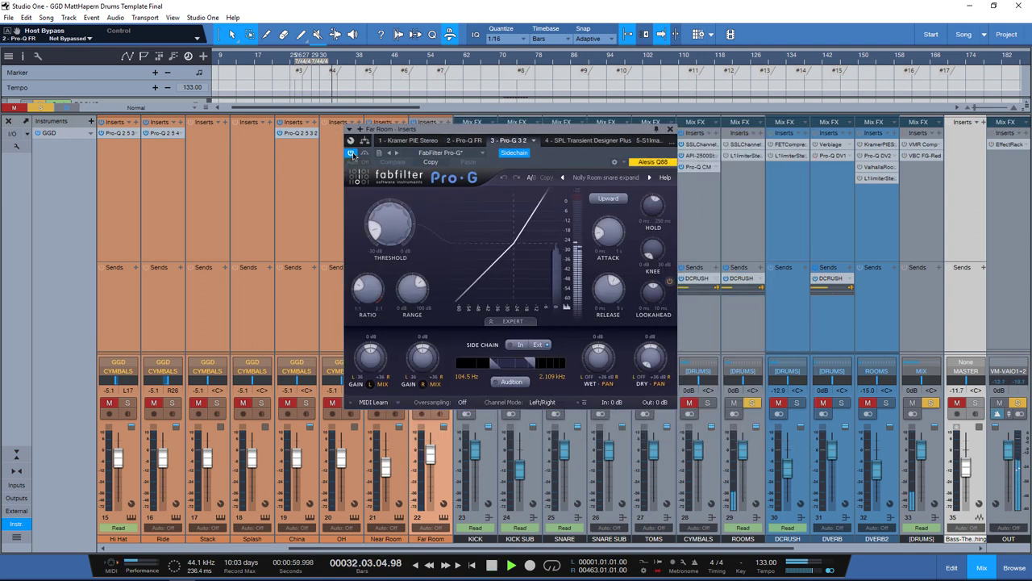
pyautogui.click(607, 143)
pyautogui.click(352, 153)
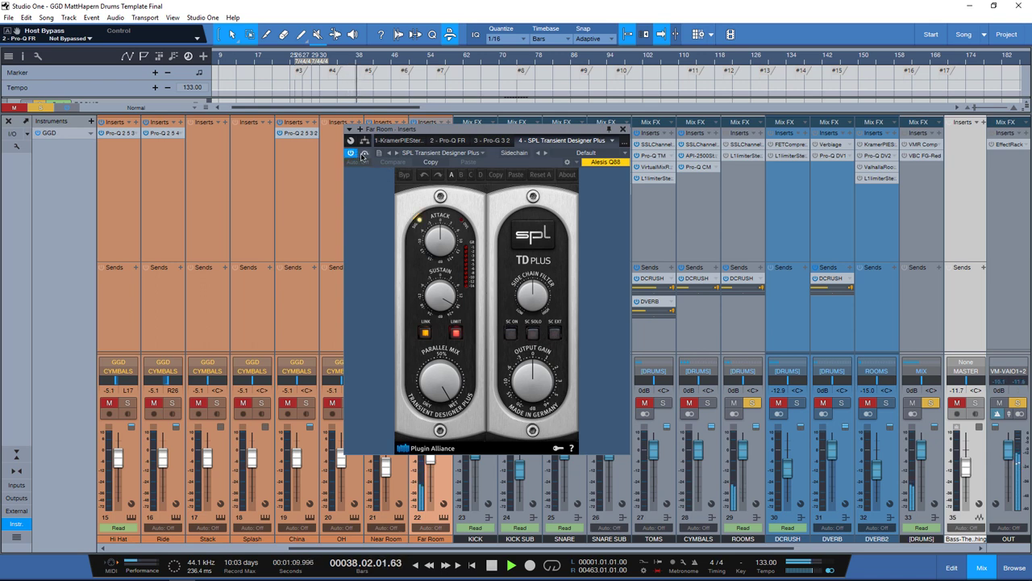
pyautogui.click(365, 154)
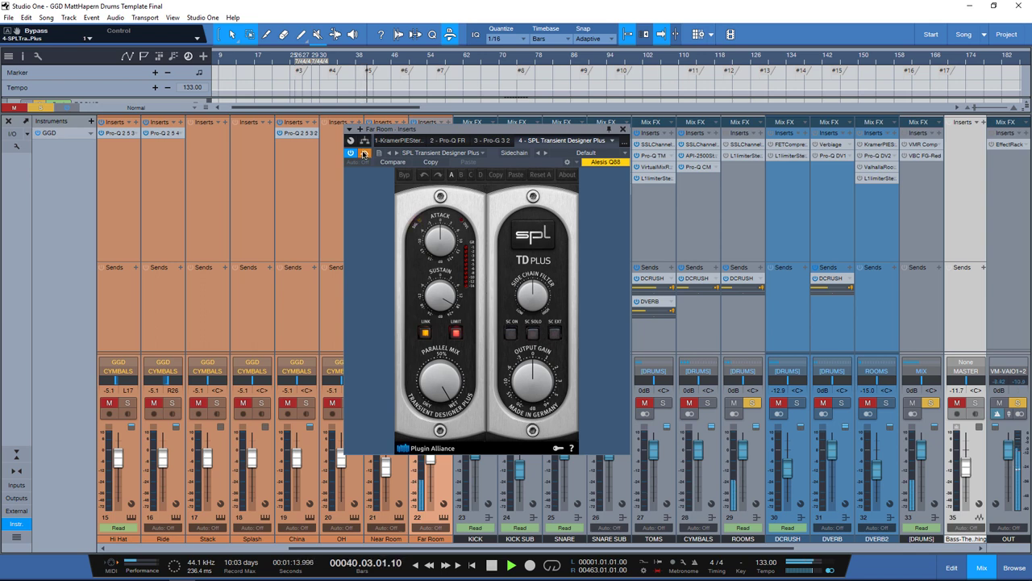
pyautogui.click(365, 154)
# Step: Activate S1 Imager Stereo on the Far Room channel, compare it with its bypassed sound and close the insert window
pyautogui.scroll(-1, 574, 145)
pyautogui.click(352, 154)
pyautogui.click(364, 154)
pyautogui.click(365, 154)
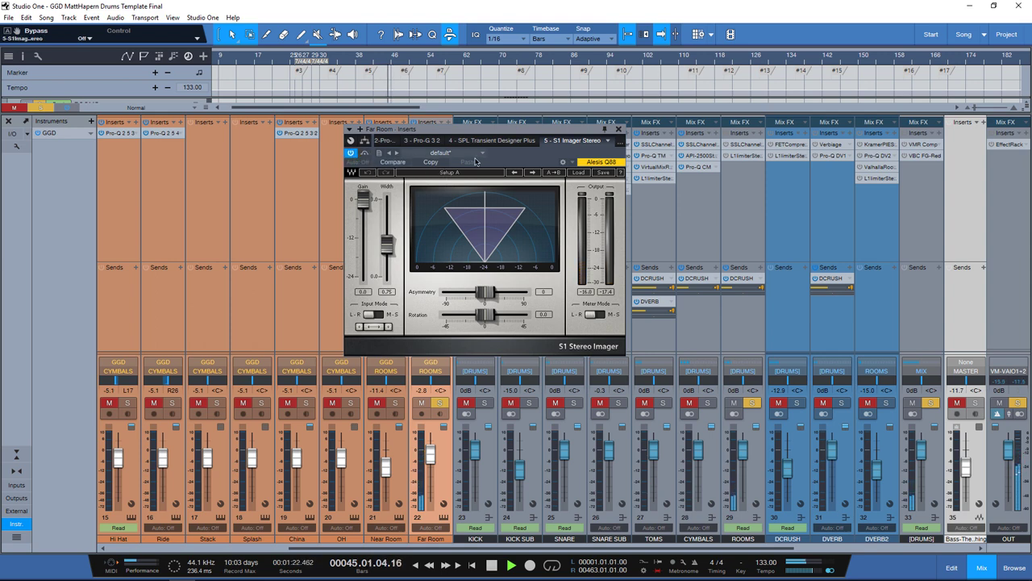
pyautogui.click(617, 129)
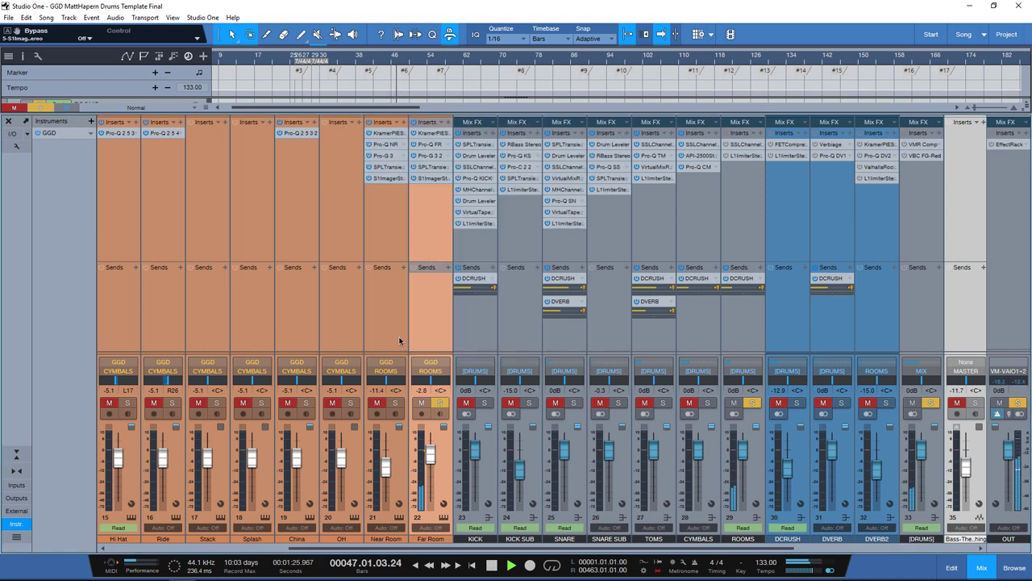
# Step: Solo Near Room alongside Far Room and activate SSLChannel Stereo on the ROOMS bus, comparing it with its bypassed sound
pyautogui.click(396, 403)
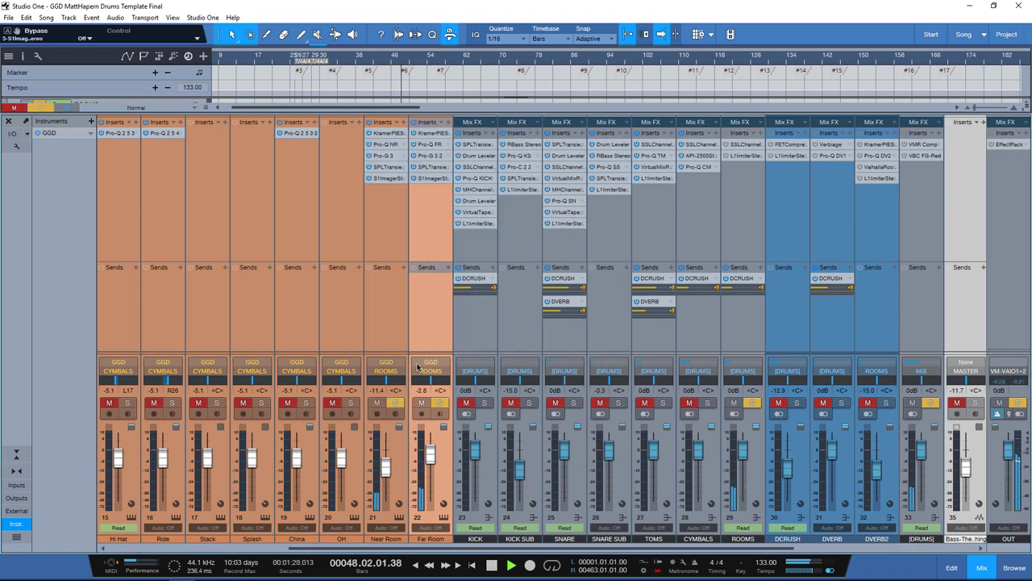
pyautogui.click(742, 223)
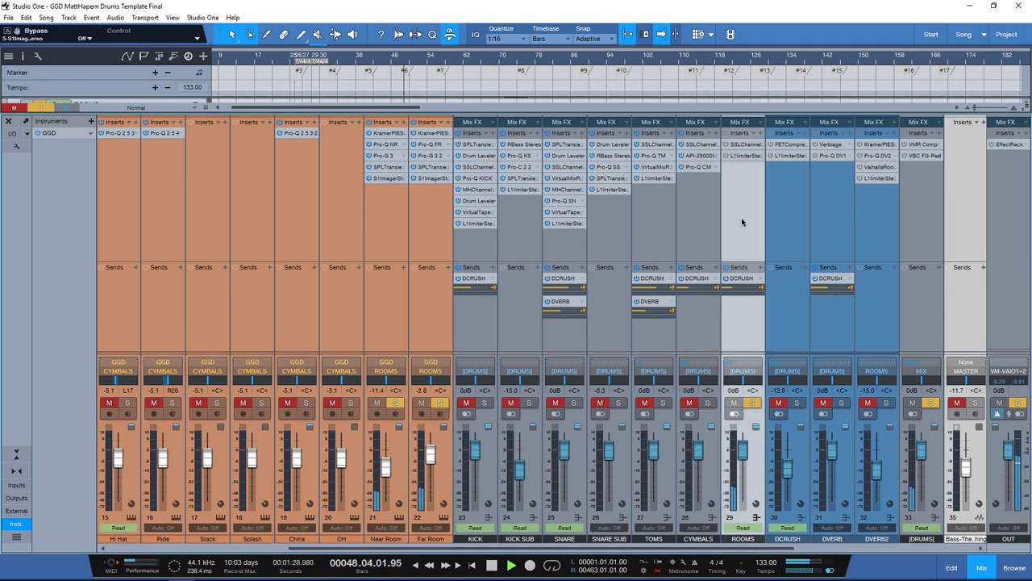
pyautogui.doubleClick(743, 146)
pyautogui.moveTo(835, 141); pyautogui.dragTo(416, 118)
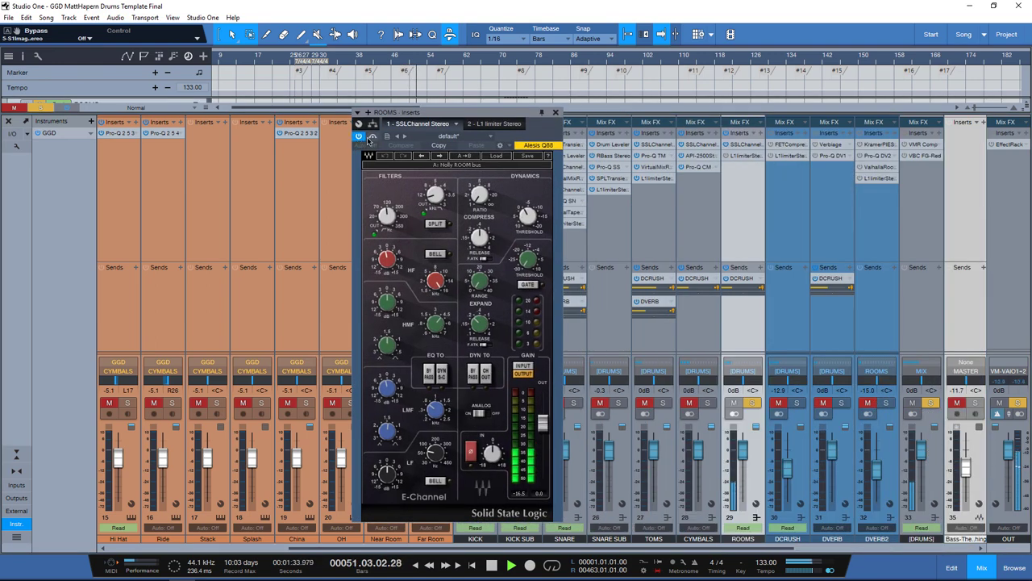
pyautogui.click(373, 136)
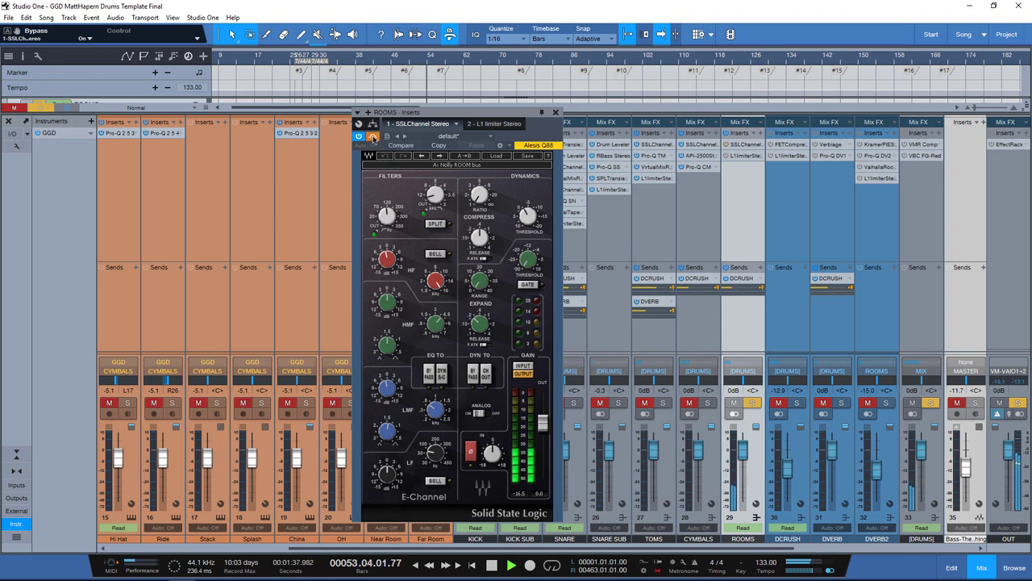
# Step: Activate L1 limiter Stereo on the ROOMS bus, compare it with its bypassed sound and close the insert window
pyautogui.click(486, 125)
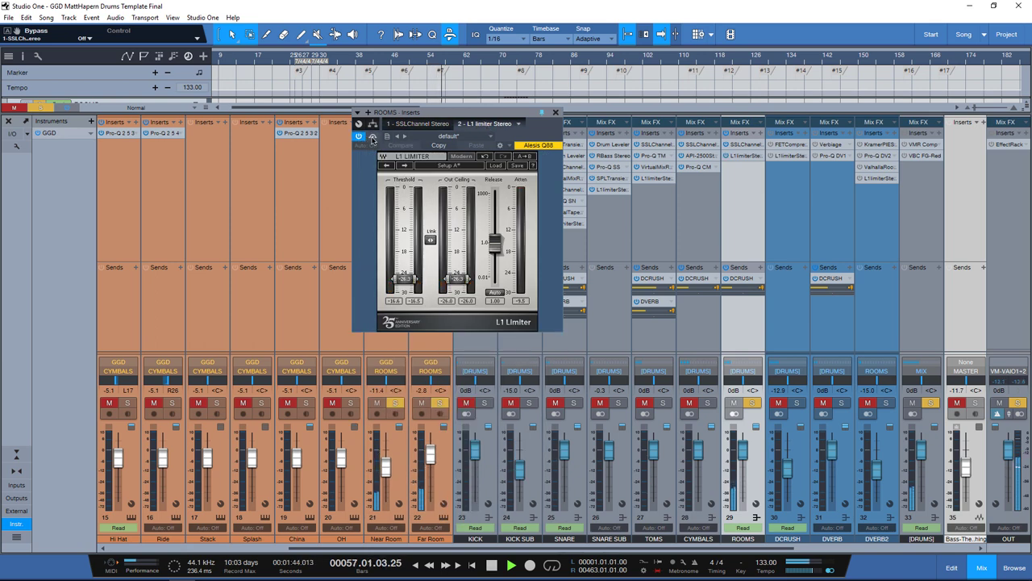
pyautogui.click(373, 139)
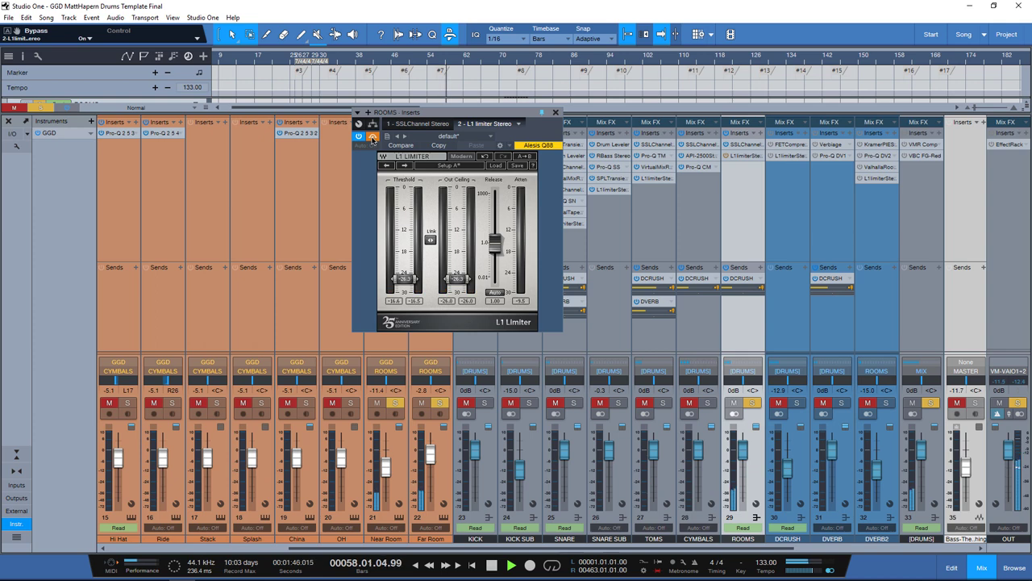
pyautogui.click(372, 139)
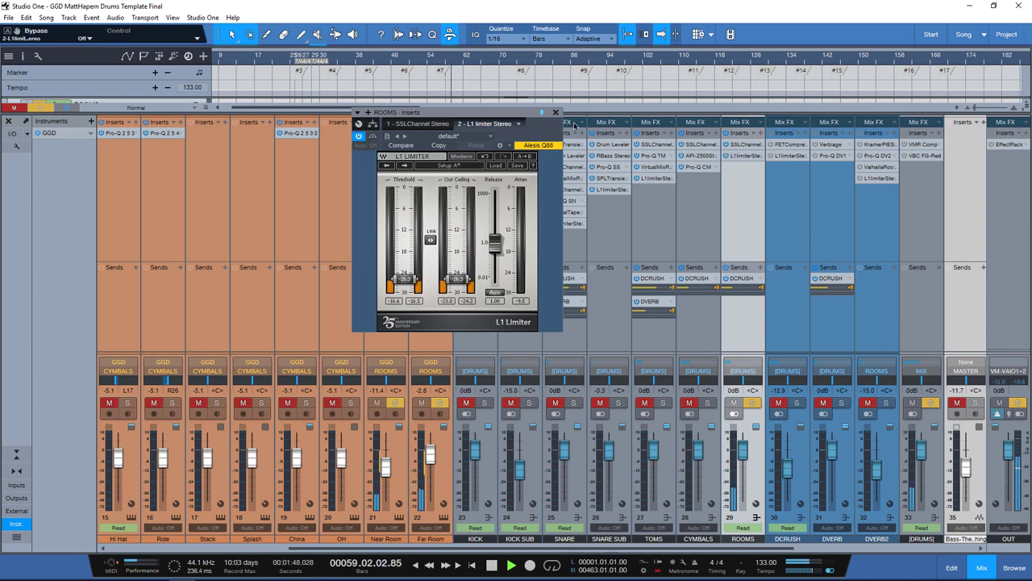
pyautogui.click(555, 112)
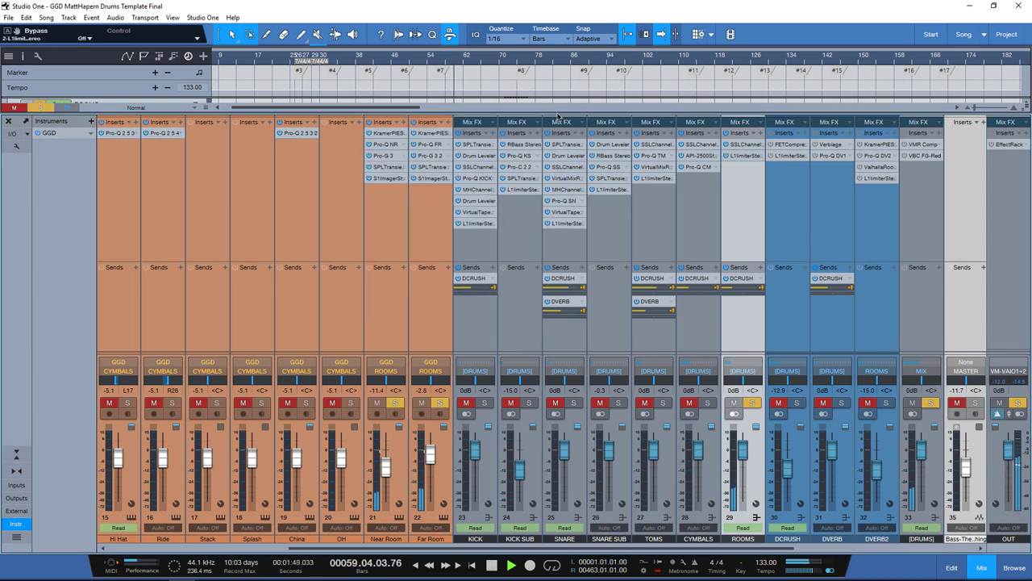
# Step: Clear the solos on the ROOMS bus and room channels, and restart playback from bar 32 with the DCRUSH bus soloed
pyautogui.click(751, 402)
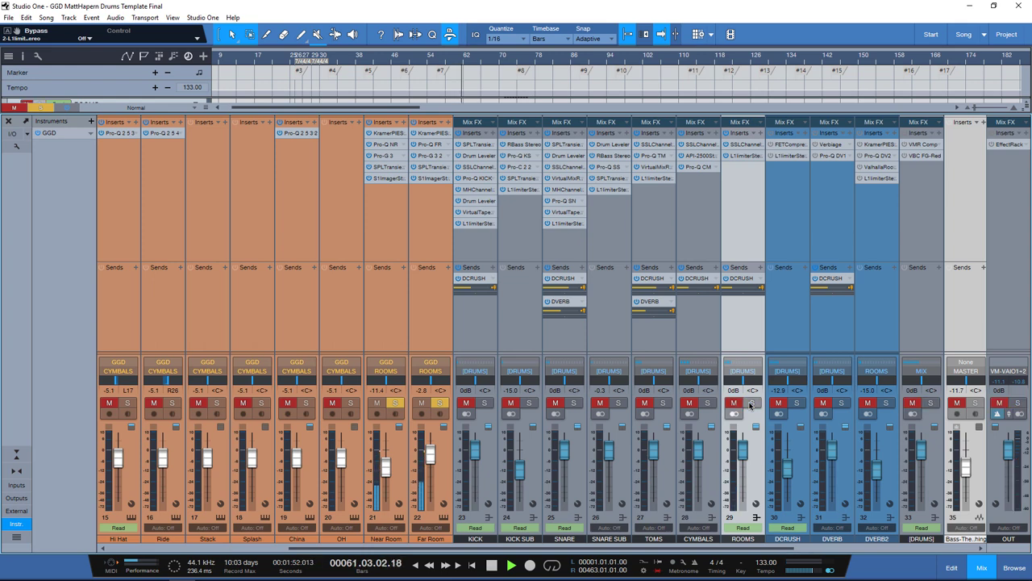
pyautogui.keyDown('alt'); pyautogui.click(751, 403); pyautogui.keyUp('alt')
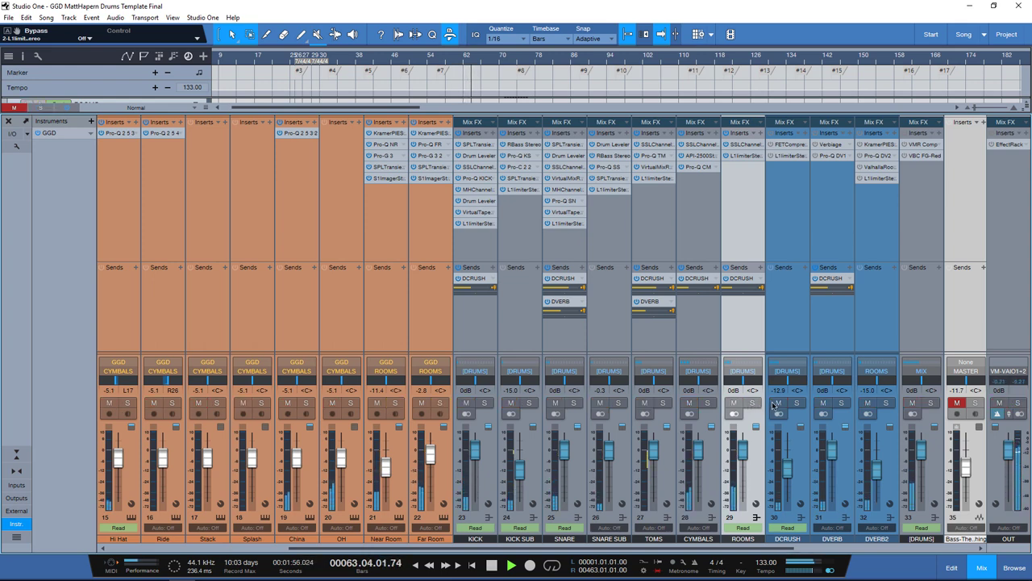
pyautogui.press('space')
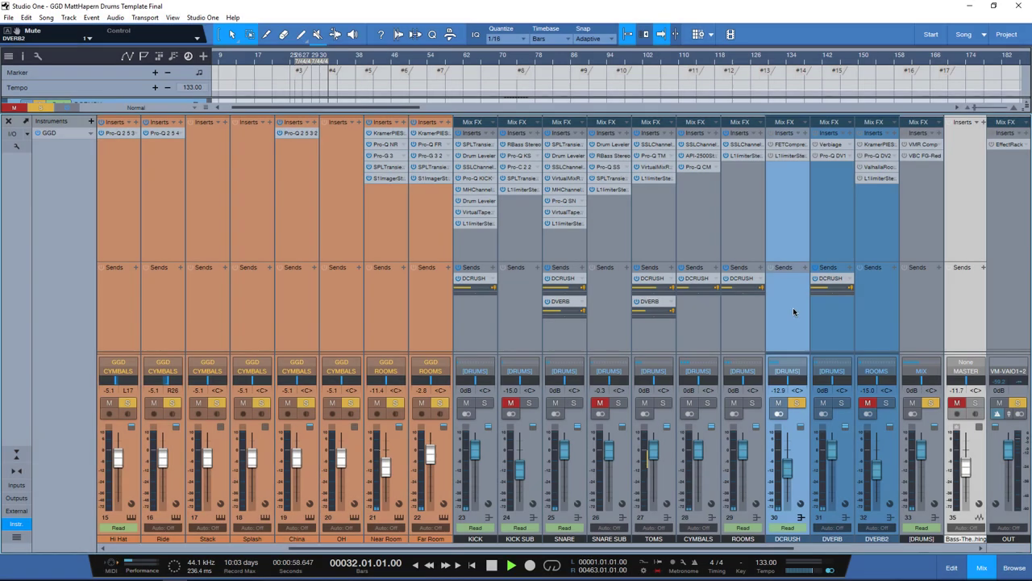
pyautogui.press('space')
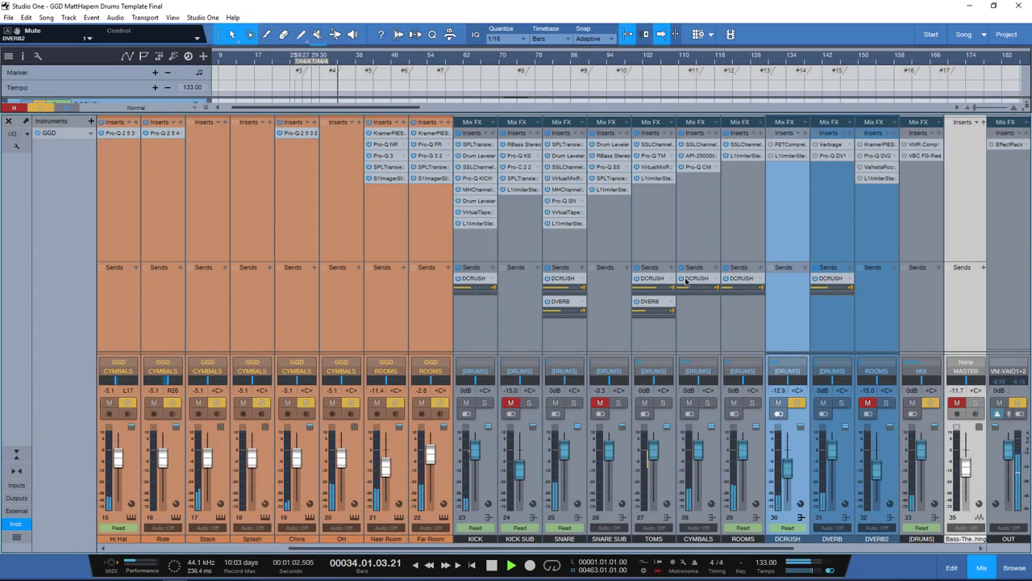
# Step: Activate the FET Compressor on the DCRUSH bus and compare it with its bypassed sound
pyautogui.click(787, 145)
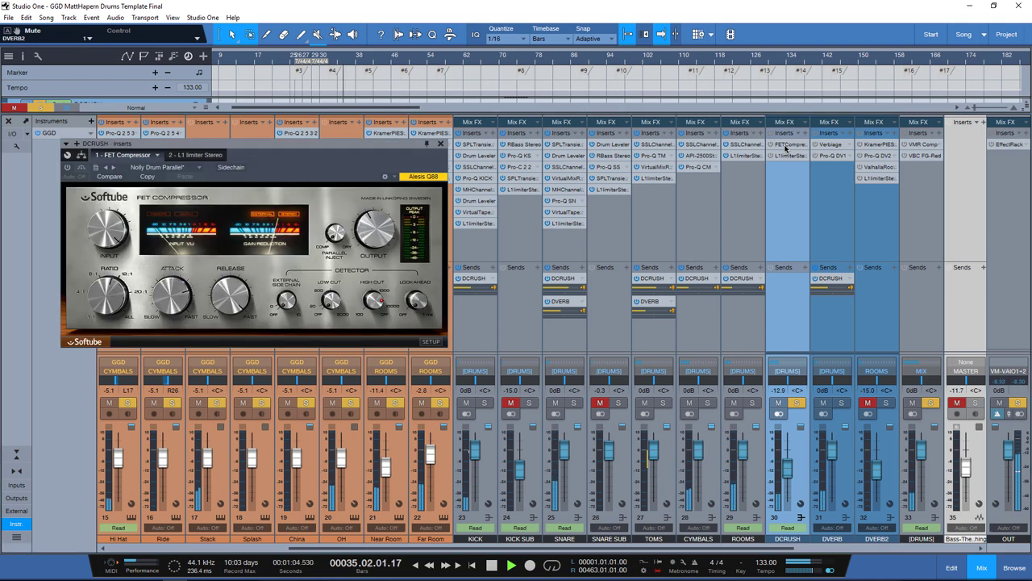
pyautogui.moveTo(355, 166); pyautogui.dragTo(361, 165)
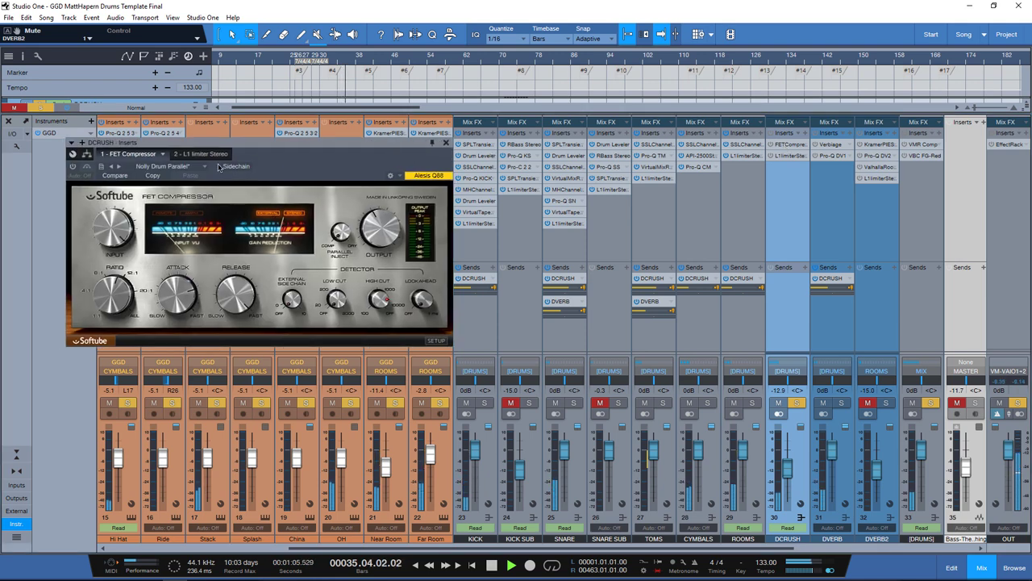
pyautogui.click(86, 166)
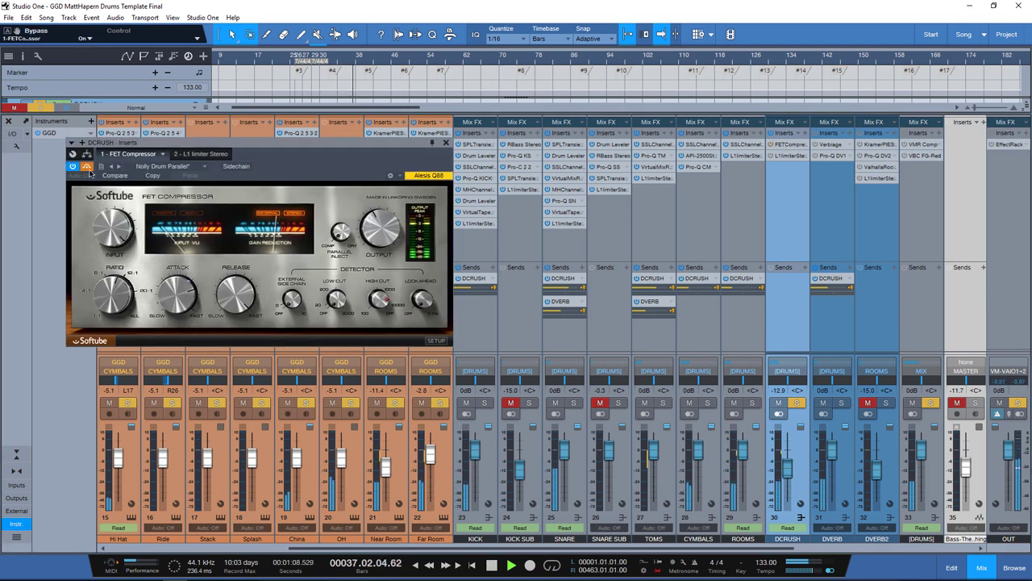
pyautogui.click(87, 168)
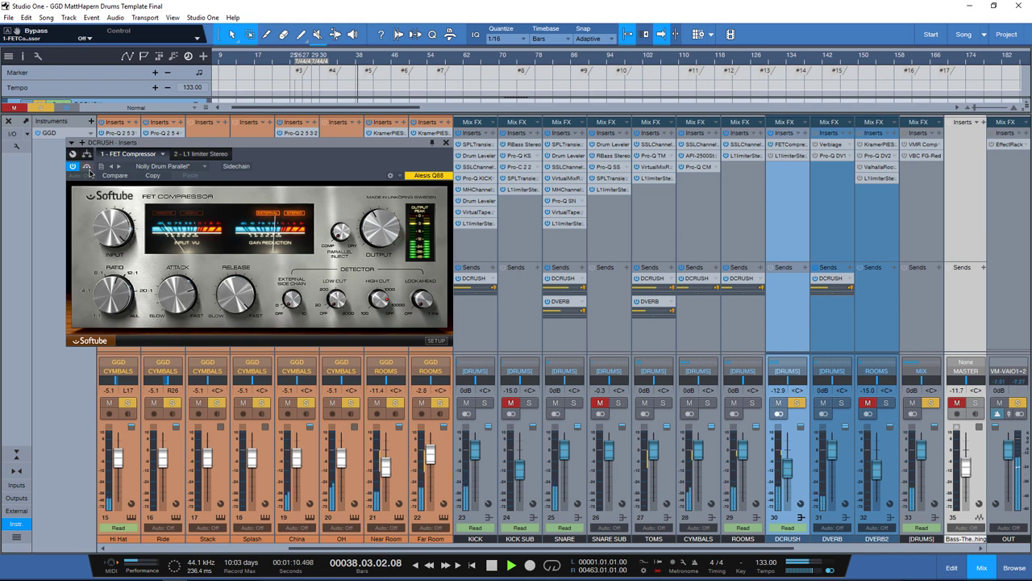
# Step: Activate L1 limiter Stereo on the DCRUSH bus, compare it with its bypassed sound and close the insert window
pyautogui.click(208, 155)
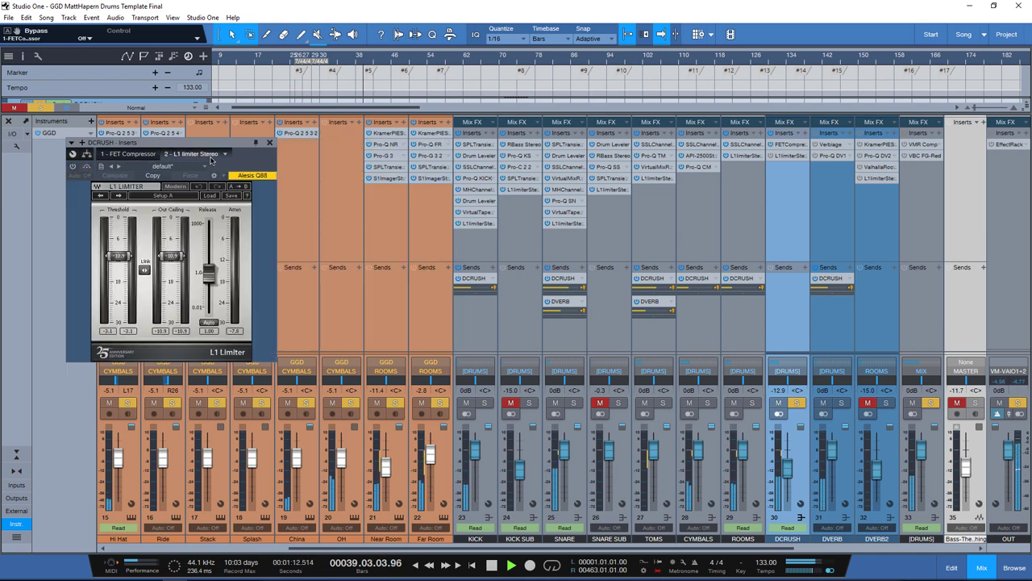
pyautogui.moveTo(209, 145); pyautogui.dragTo(367, 154)
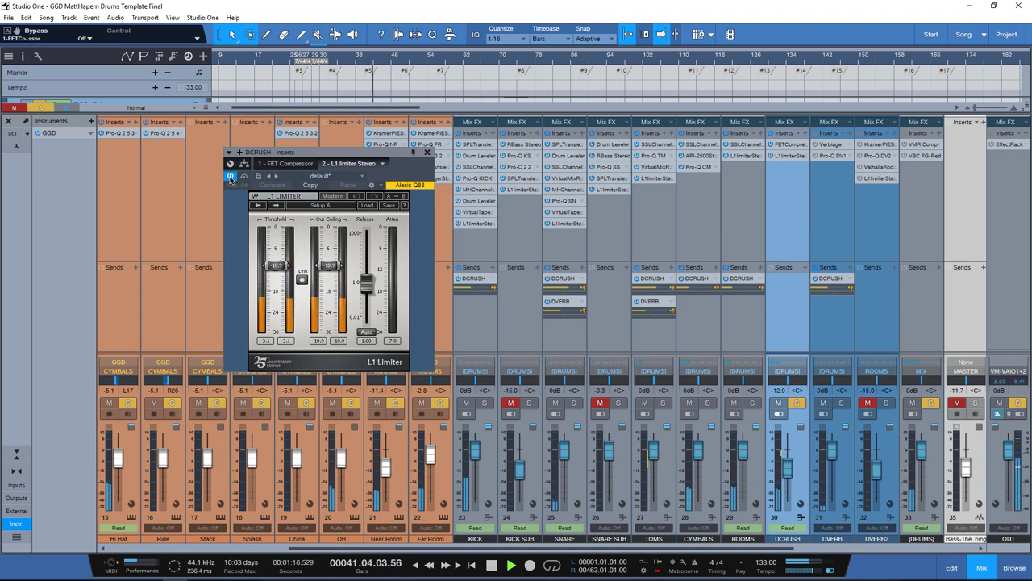
pyautogui.click(244, 177)
pyautogui.click(244, 176)
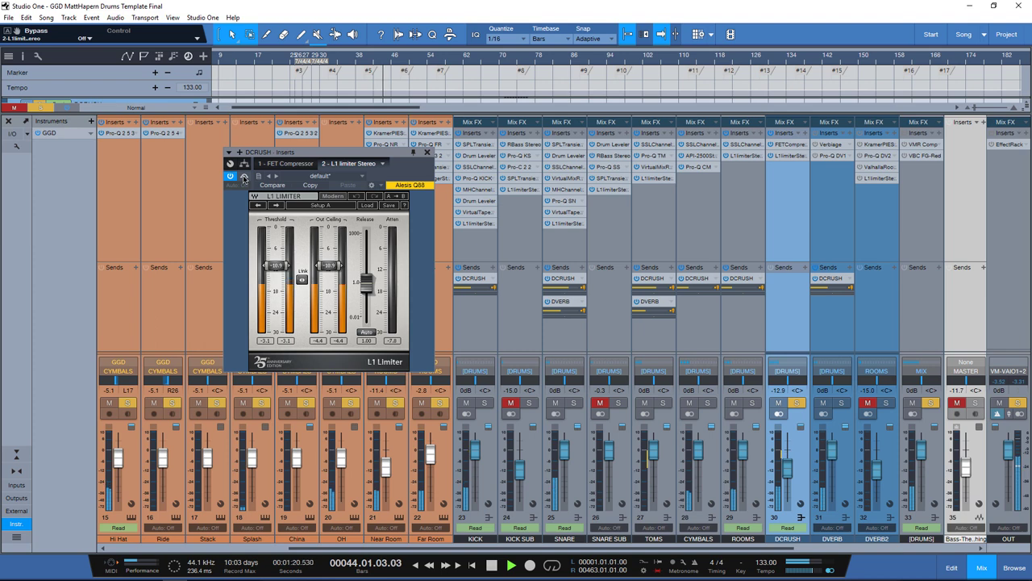
pyautogui.click(427, 154)
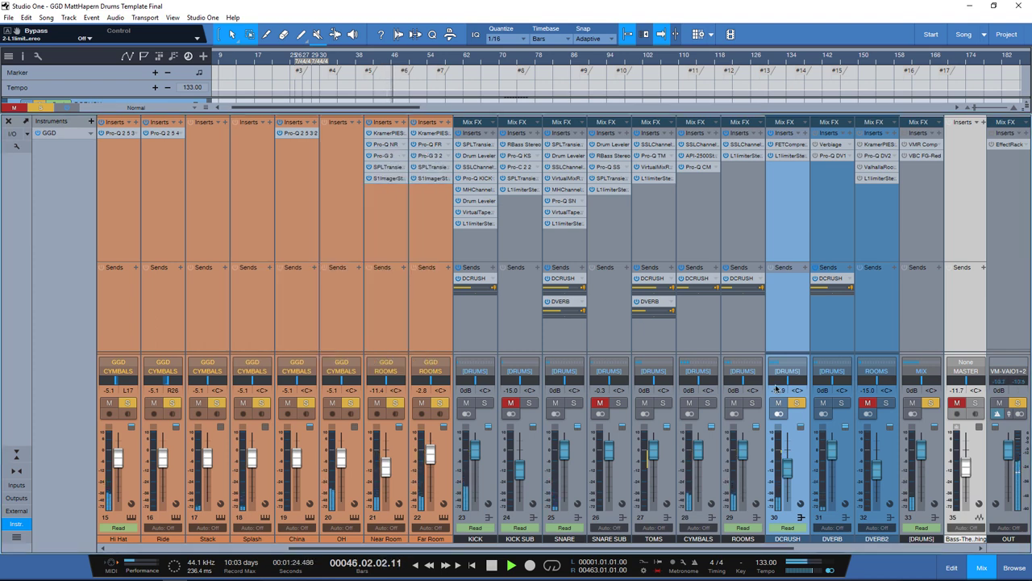
# Step: Unsolo the DCRUSH bus and compare the full drum mix with DCRUSH muted and unmuted
pyautogui.click(795, 402)
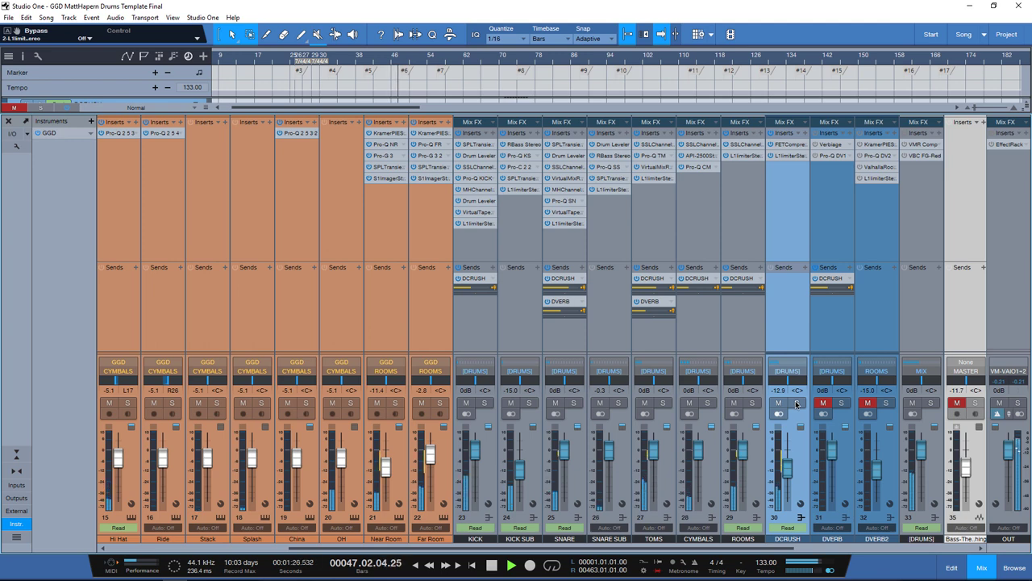
pyautogui.click(779, 403)
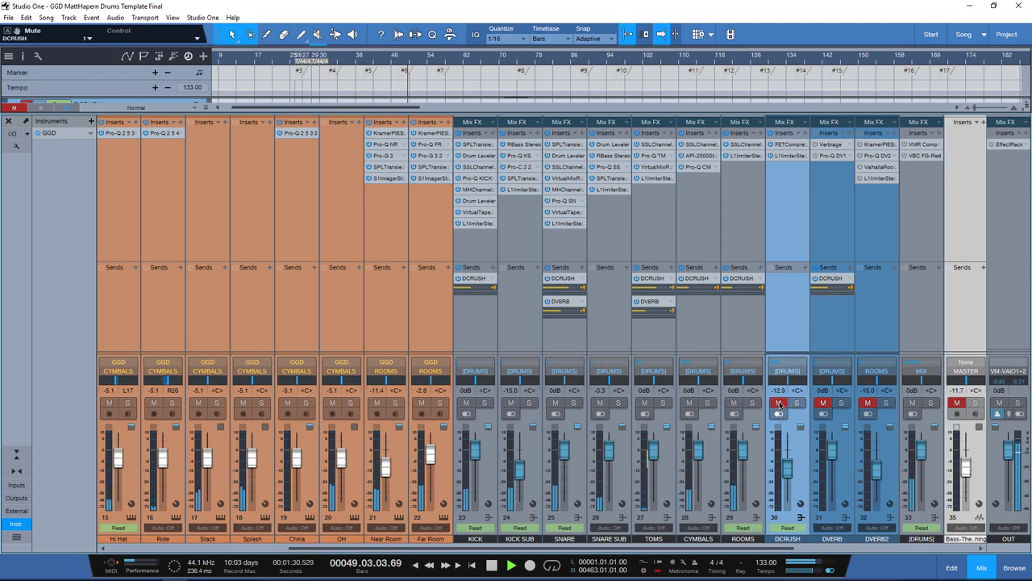
pyautogui.click(780, 403)
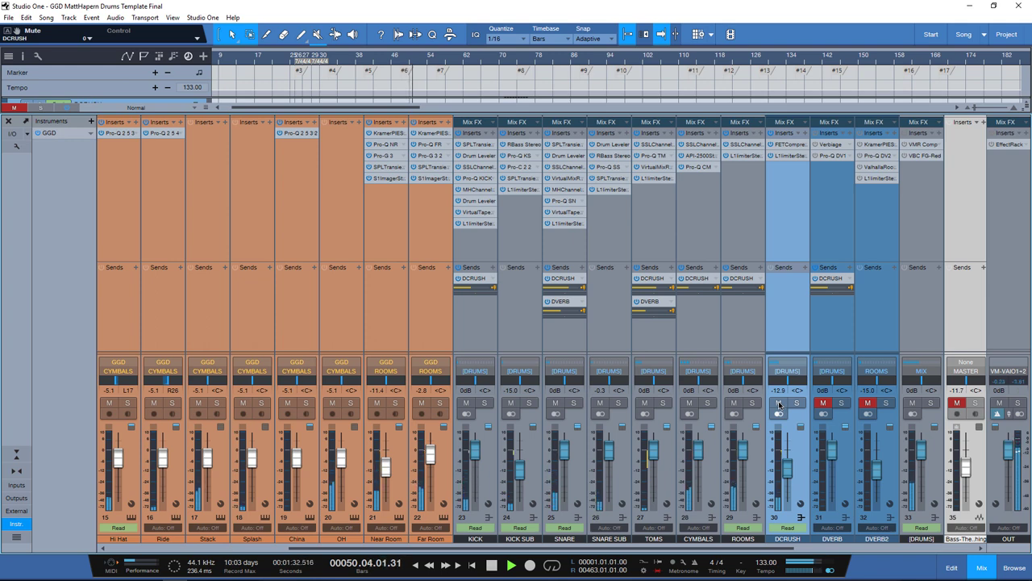
# Step: Stop playback and select the DVERB bus
pyautogui.press('space')
pyautogui.click(830, 353)
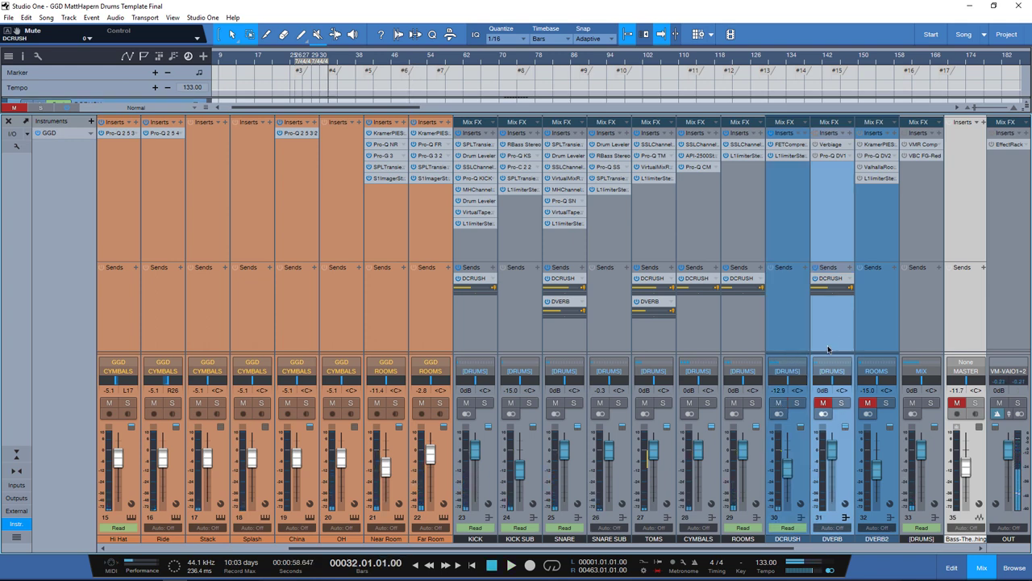
# Step: Solo the DVERB bus, activate its Verbiage reverb and compare it with its bypassed sound
pyautogui.click(841, 407)
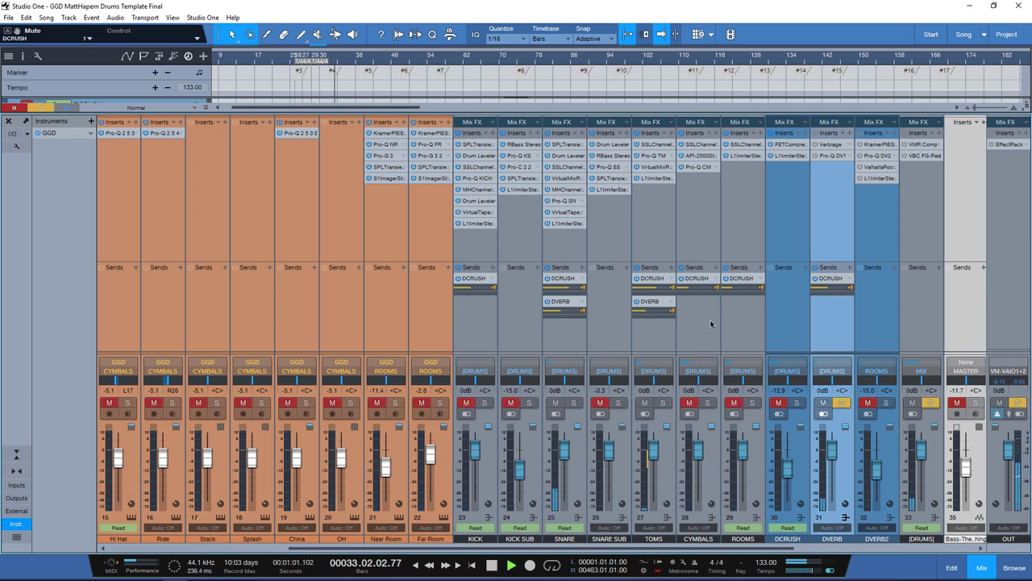
pyautogui.click(826, 145)
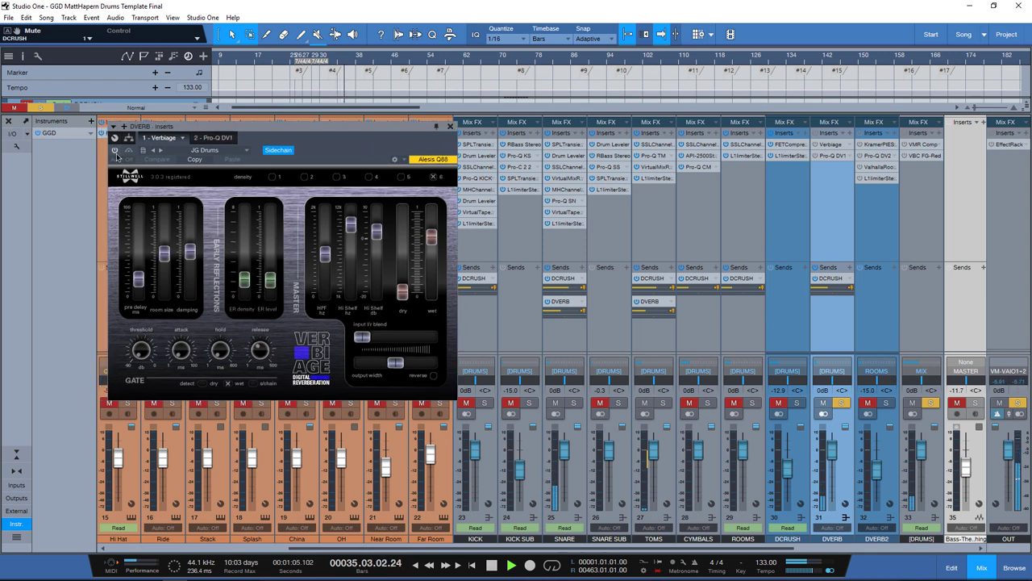
pyautogui.moveTo(176, 156); pyautogui.dragTo(372, 146)
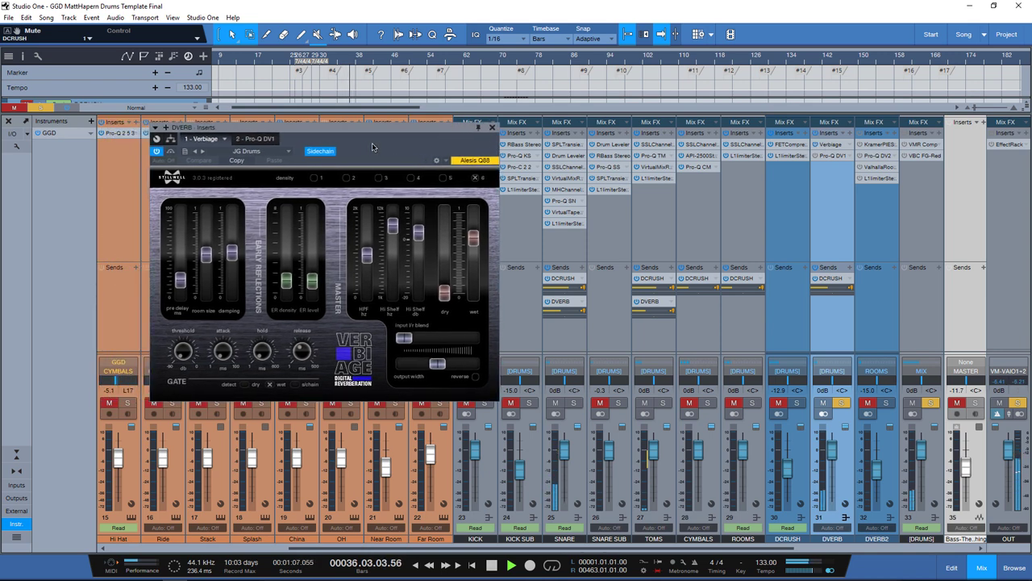
pyautogui.click(170, 152)
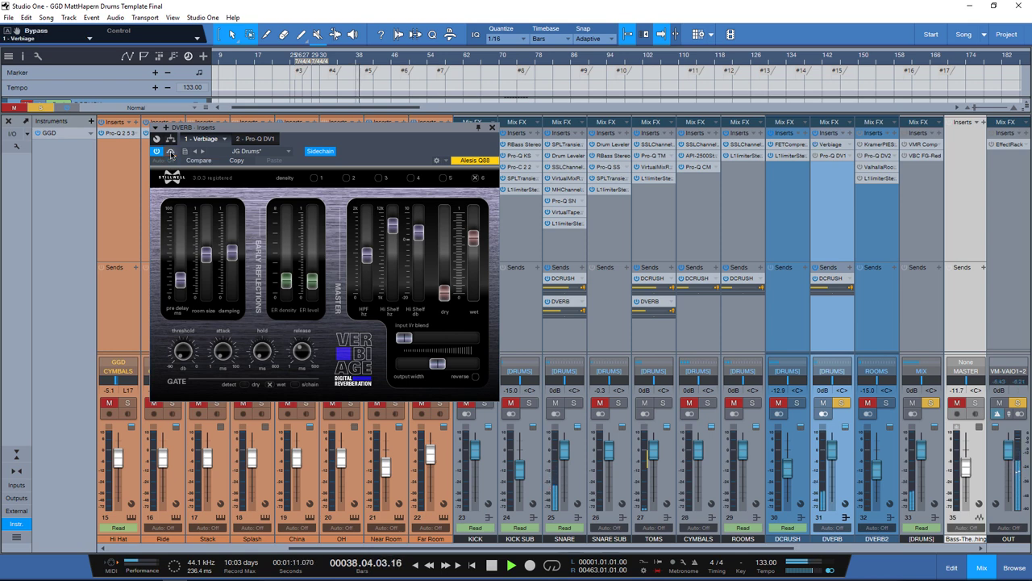
# Step: Activate the Pro-Q DV1 equalizer on the DVERB bus and close the insert window
pyautogui.click(253, 140)
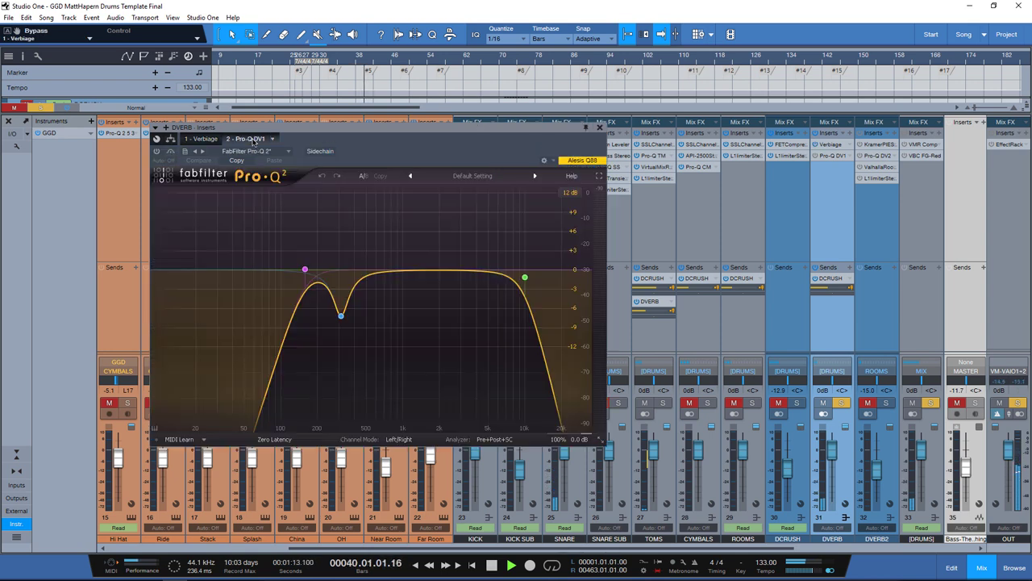
pyautogui.click(156, 153)
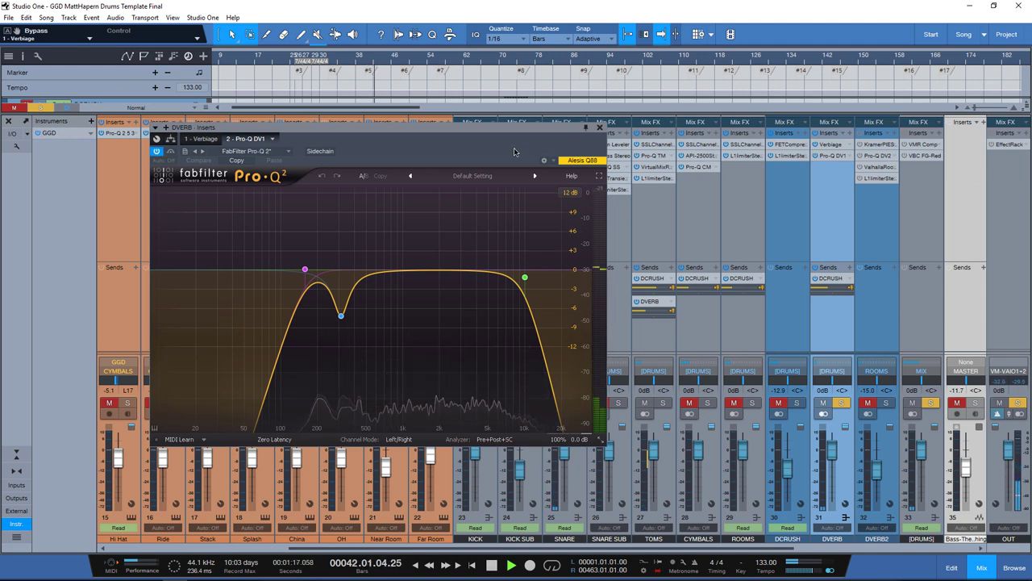
pyautogui.click(598, 129)
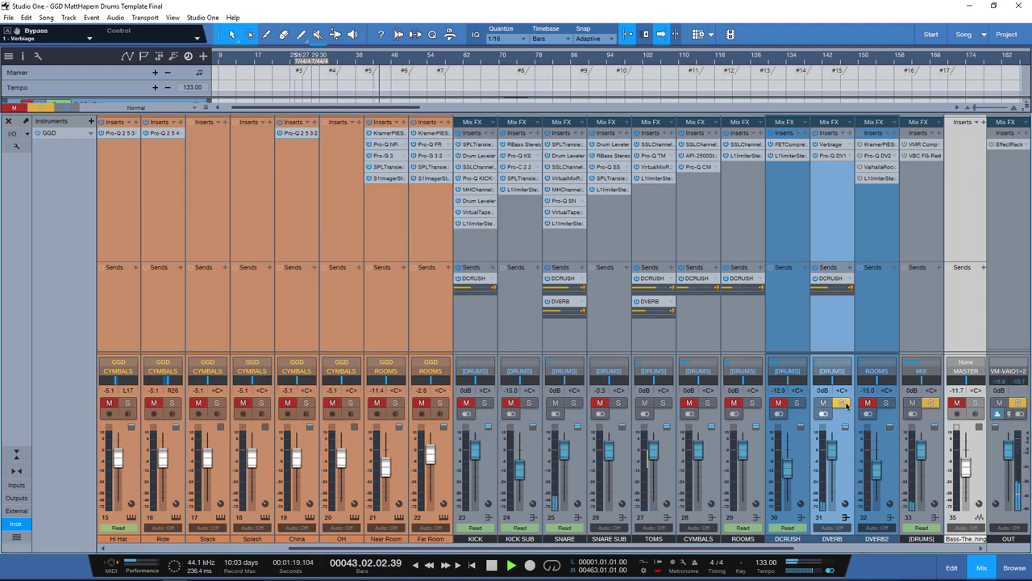
# Step: Unsolo the DVERB bus, compare the full drum mix with it muted and unmuted, leaving it unmuted, and stop playback
pyautogui.click(825, 404)
pyautogui.click(823, 403)
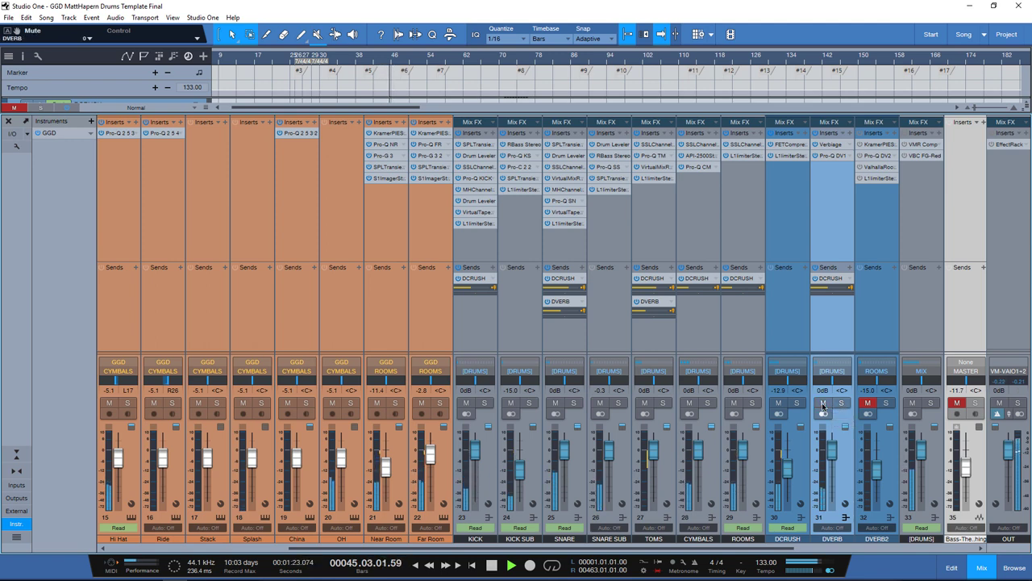
pyautogui.click(823, 404)
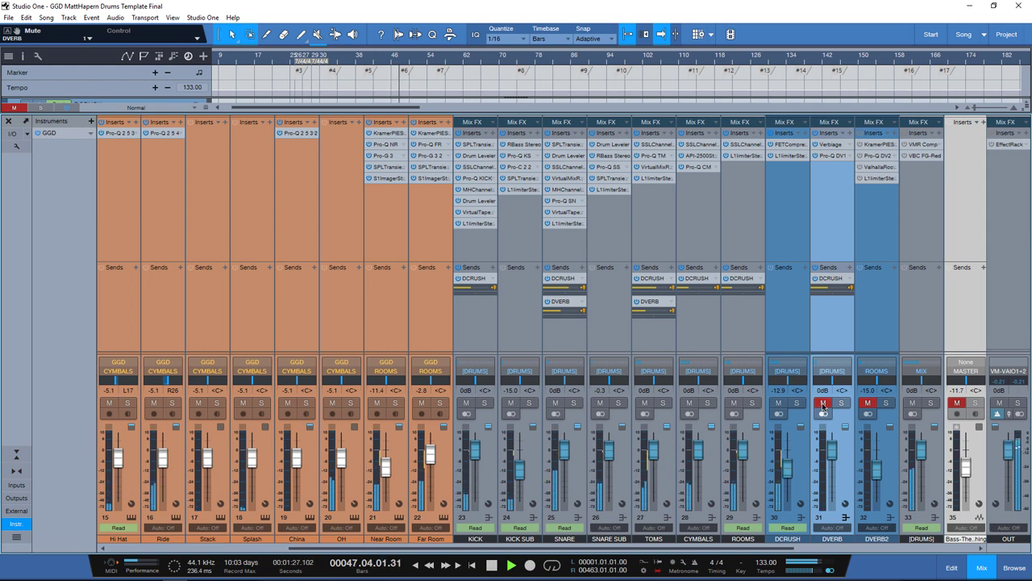
pyautogui.click(824, 403)
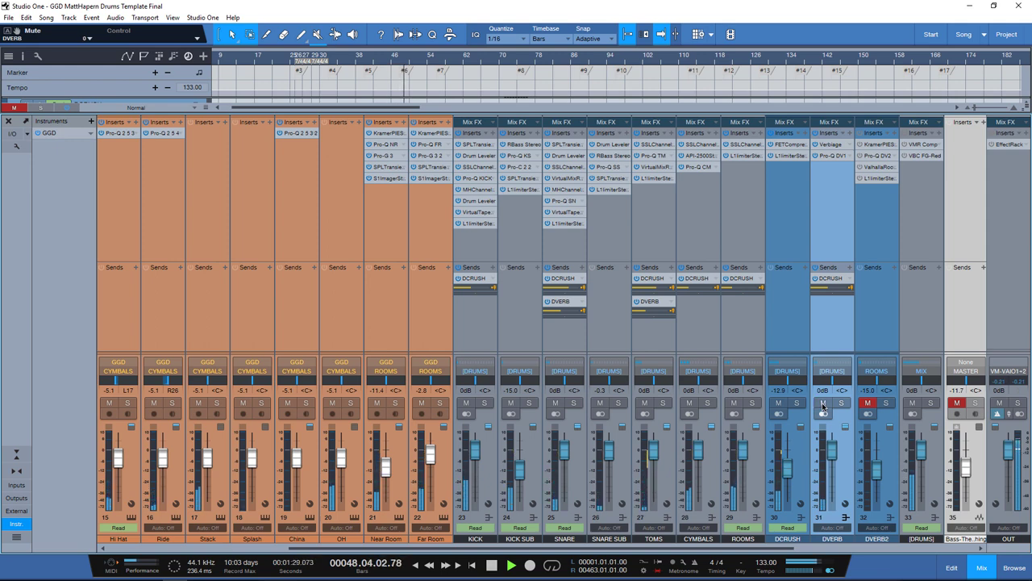
pyautogui.press('space')
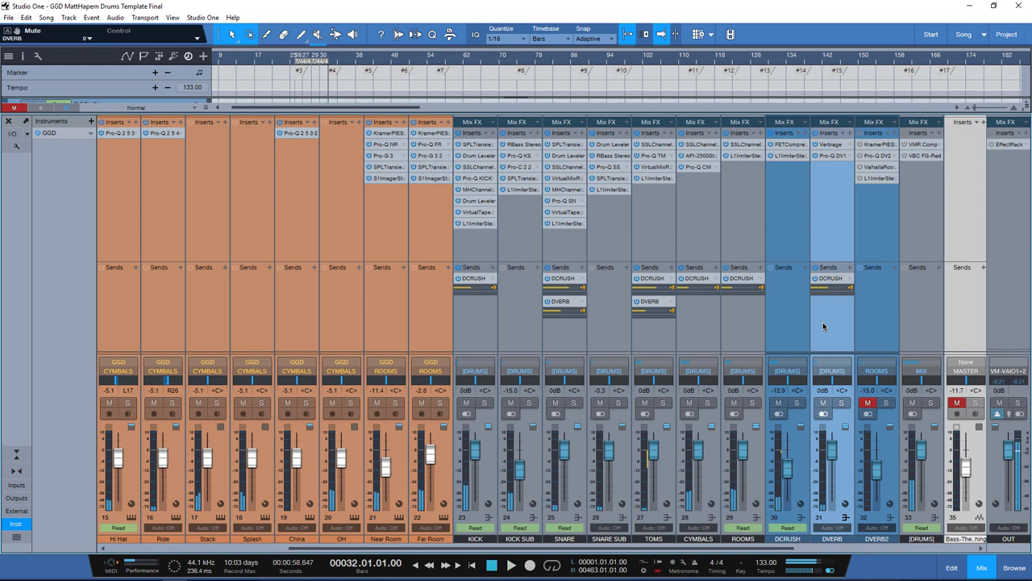
# Step: Solo the DVERB2 bus and activate its Kramer PIE Stereo compressor during playback
pyautogui.click(890, 334)
pyautogui.click(886, 403)
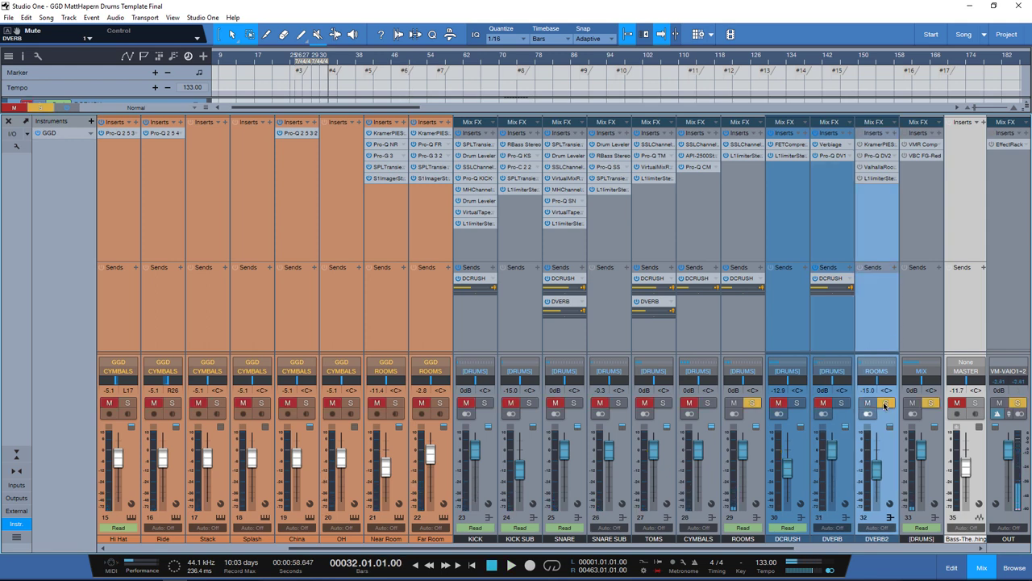
pyautogui.click(877, 145)
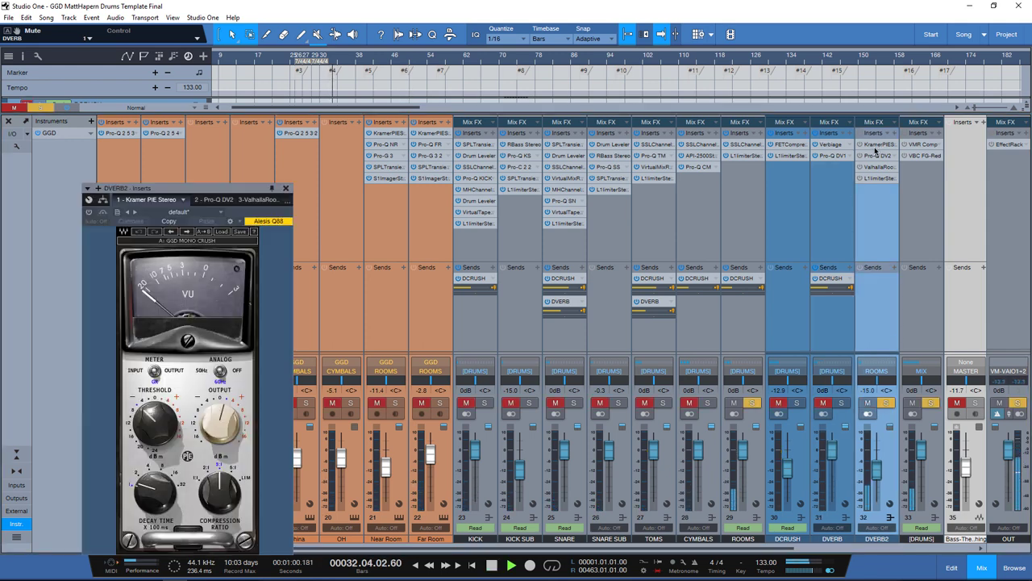
pyautogui.moveTo(256, 185); pyautogui.dragTo(502, 134)
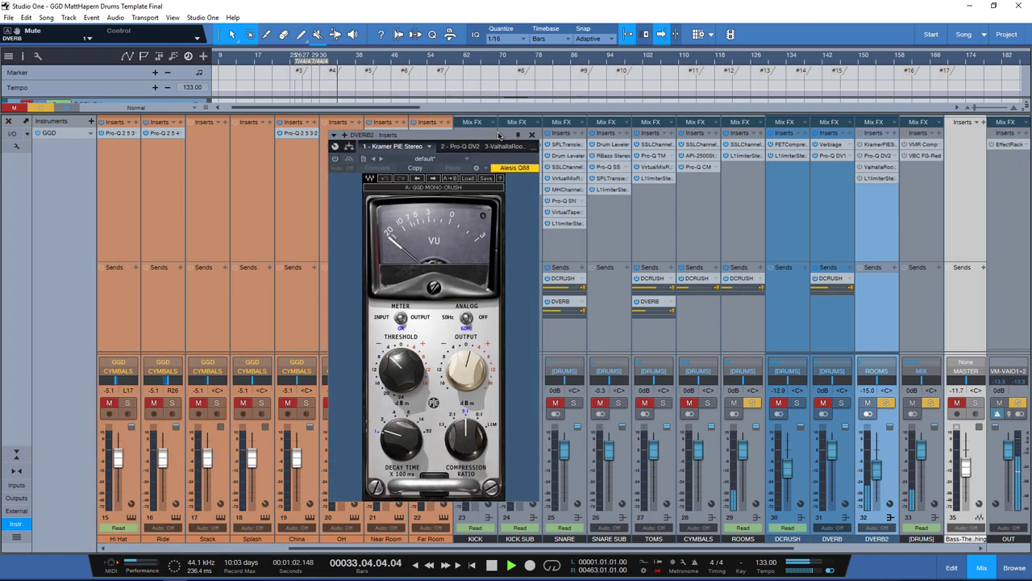
pyautogui.click(335, 159)
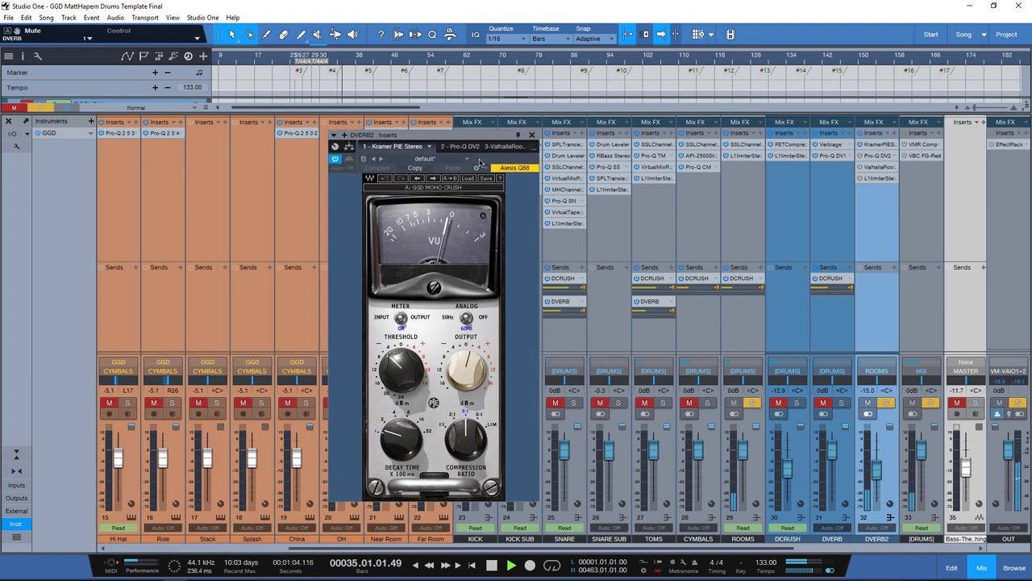
# Step: Activate Pro-Q DV2 and ValhallaRoom on the DVERB2 bus and compare ValhallaRoom with its bypassed sound
pyautogui.click(456, 147)
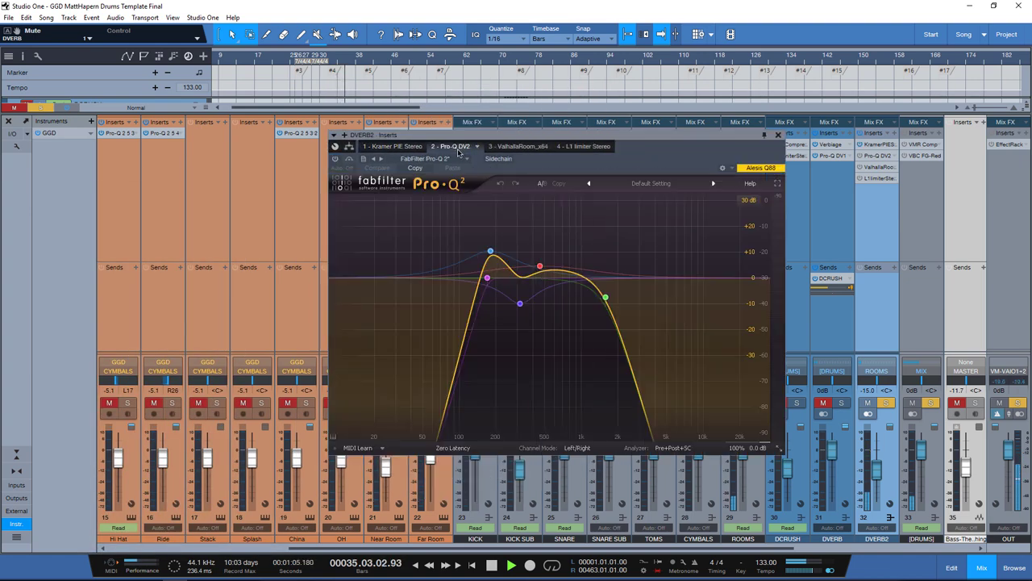
pyautogui.click(336, 160)
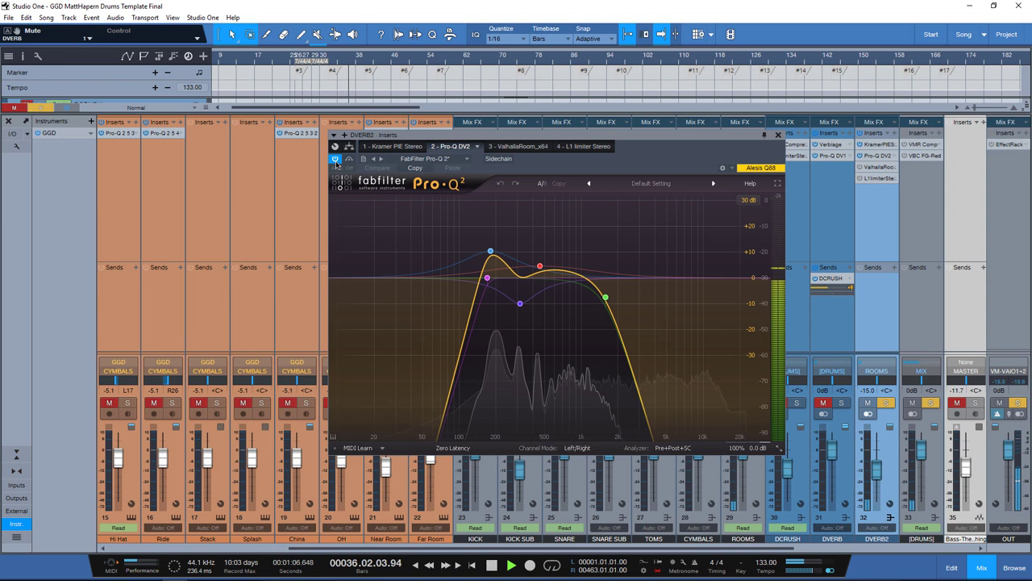
pyautogui.click(516, 146)
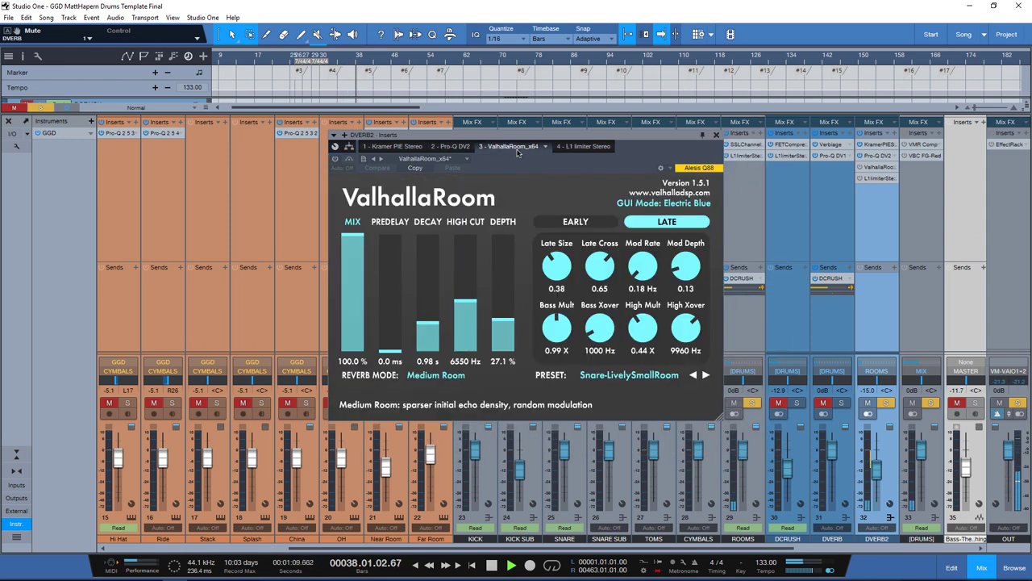
pyautogui.click(348, 161)
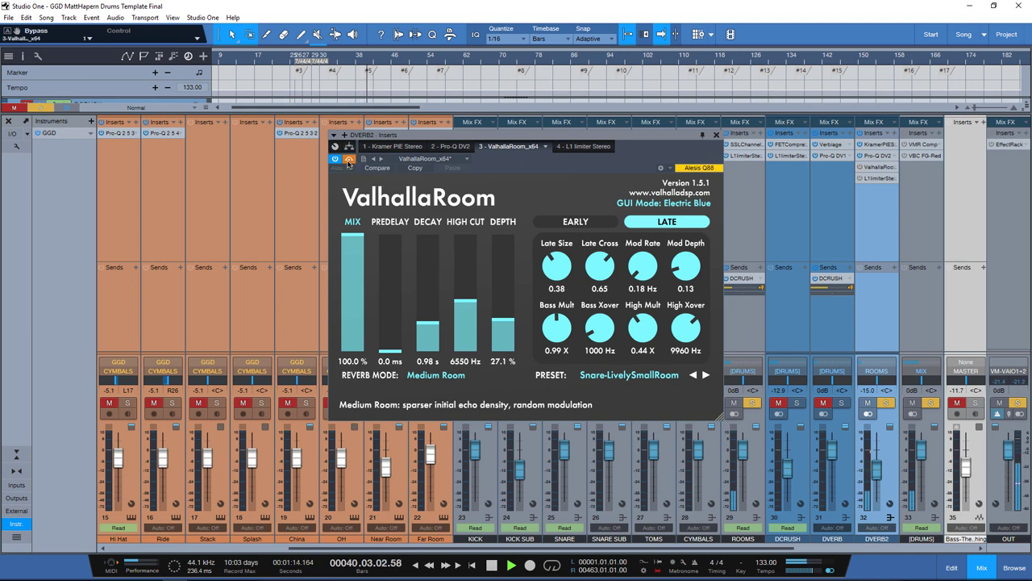
pyautogui.click(348, 160)
# Step: Activate L1 limiter Stereo on the DVERB2 bus and close the insert window
pyautogui.click(577, 147)
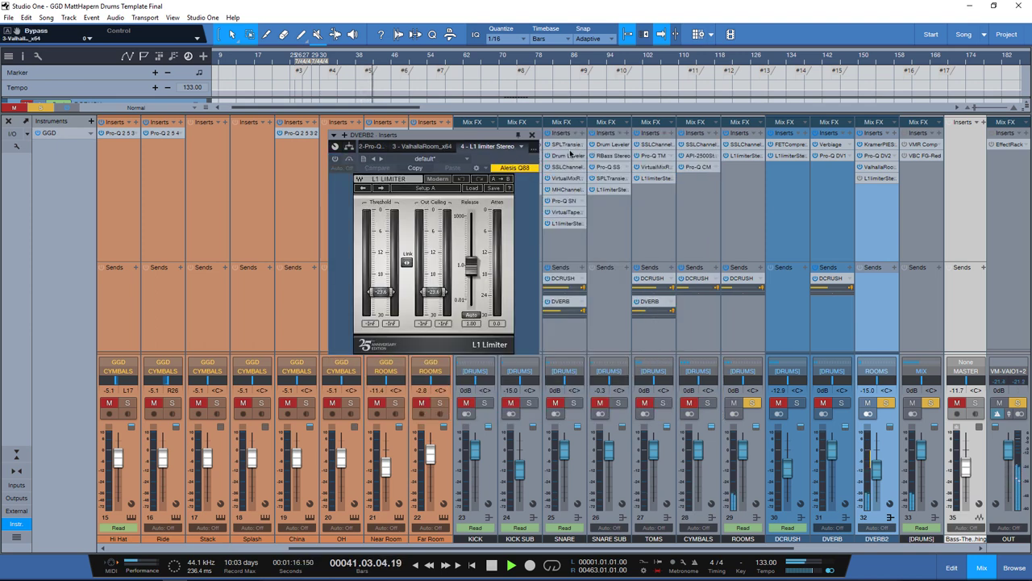
pyautogui.click(335, 159)
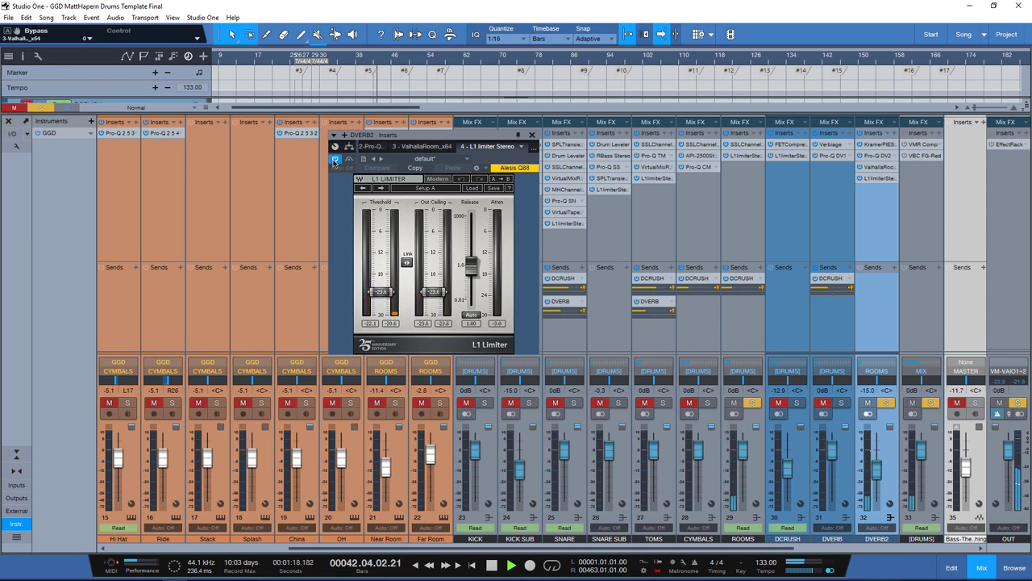
pyautogui.click(530, 136)
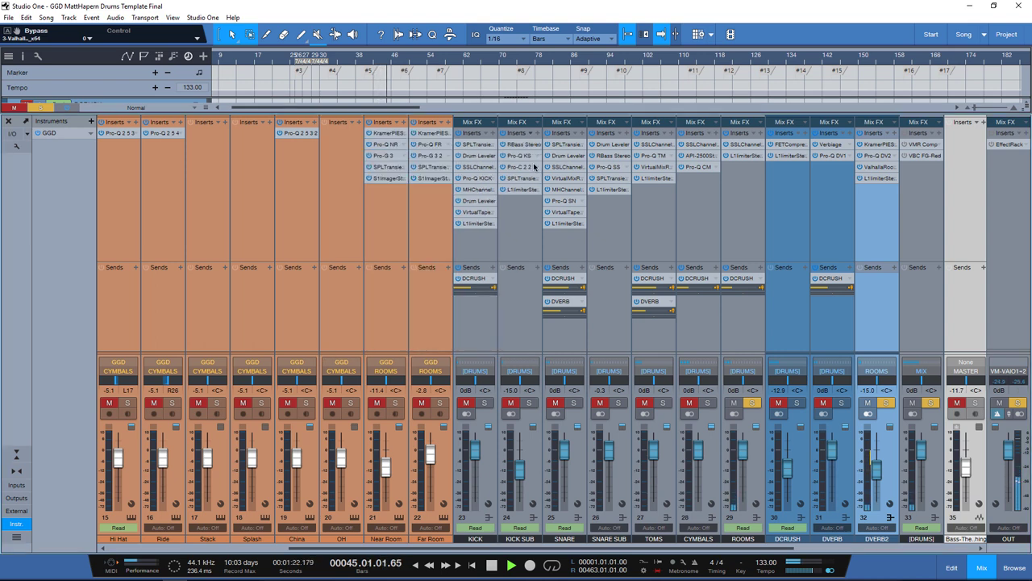
# Step: Unsolo the DVERB2 bus, leave it unmuted in the full drum mix and stop playback
pyautogui.click(886, 403)
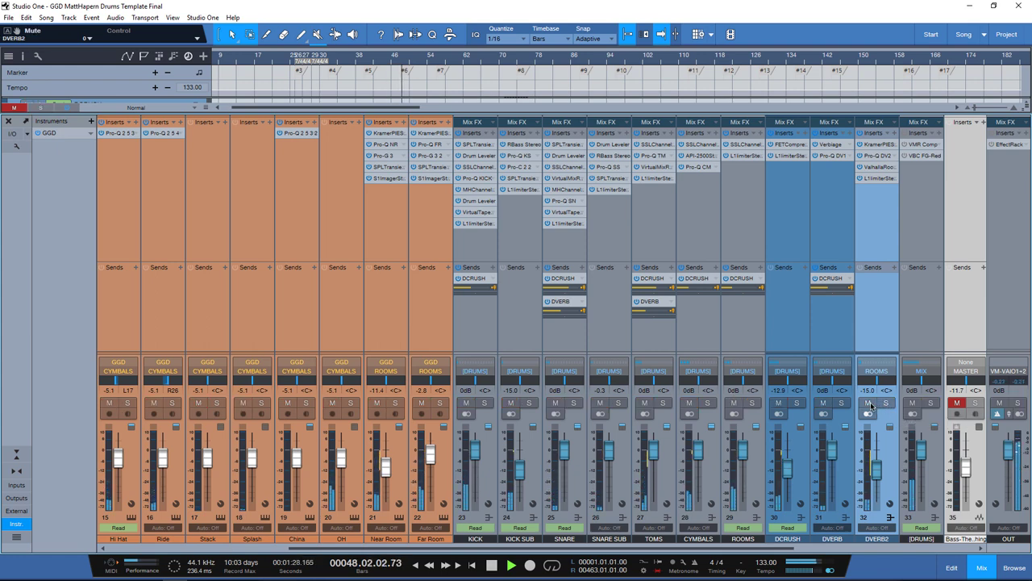
pyautogui.press('space')
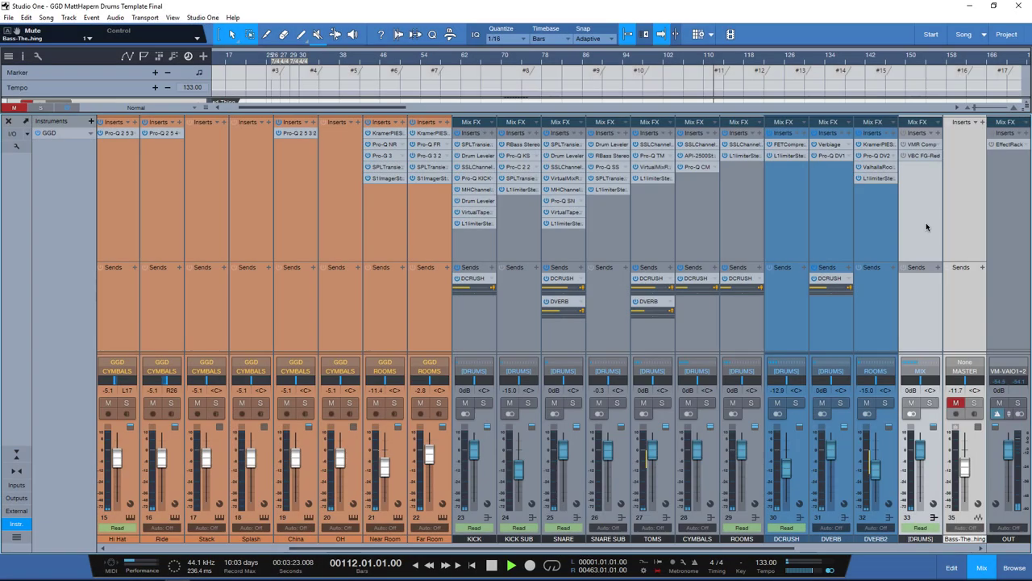
# Step: Play the full drum mix and activate VMR Comp on the [DRUMS] bus
pyautogui.press('space')
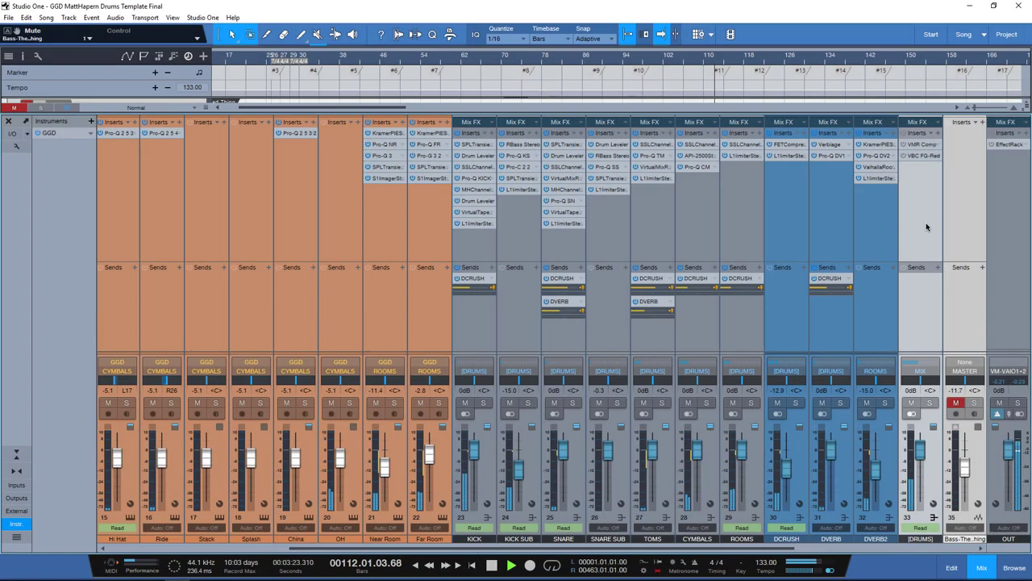
pyautogui.click(919, 145)
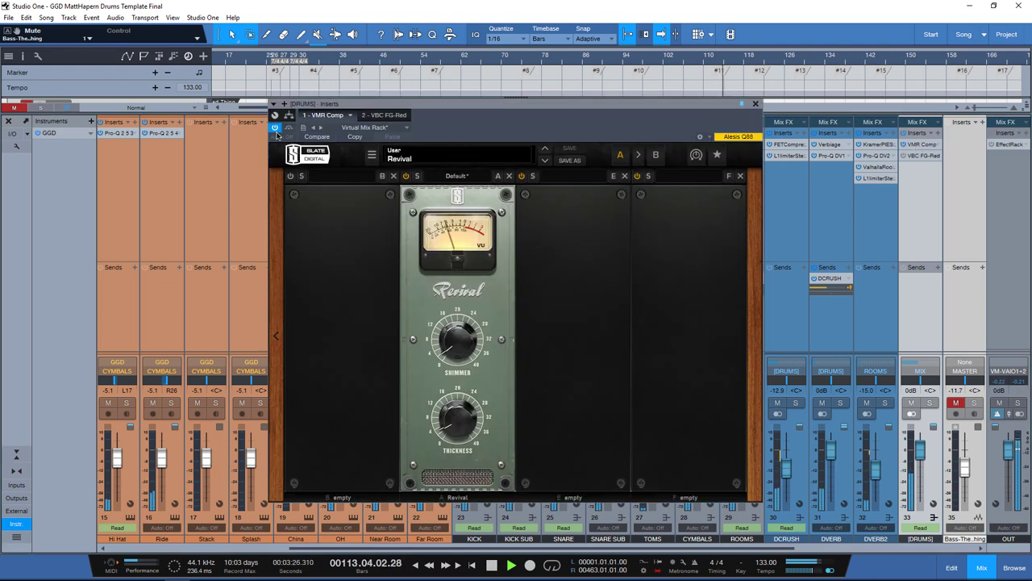
# Step: Activate VBC FG-Red on the [DRUMS] bus, compare it with its bypassed sound, check its attack and drive, and close the window
pyautogui.click(371, 114)
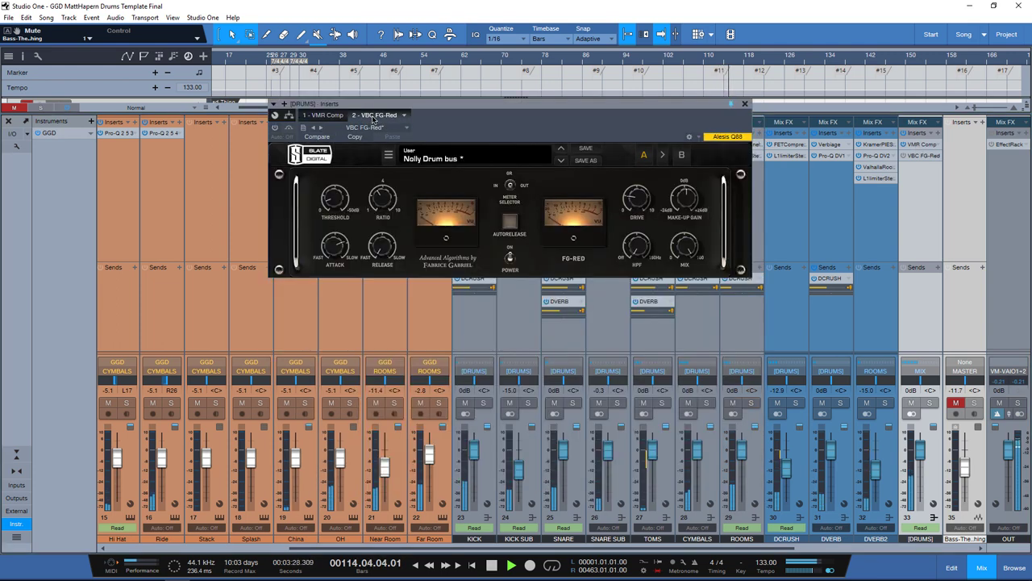
pyautogui.click(288, 130)
pyautogui.click(288, 129)
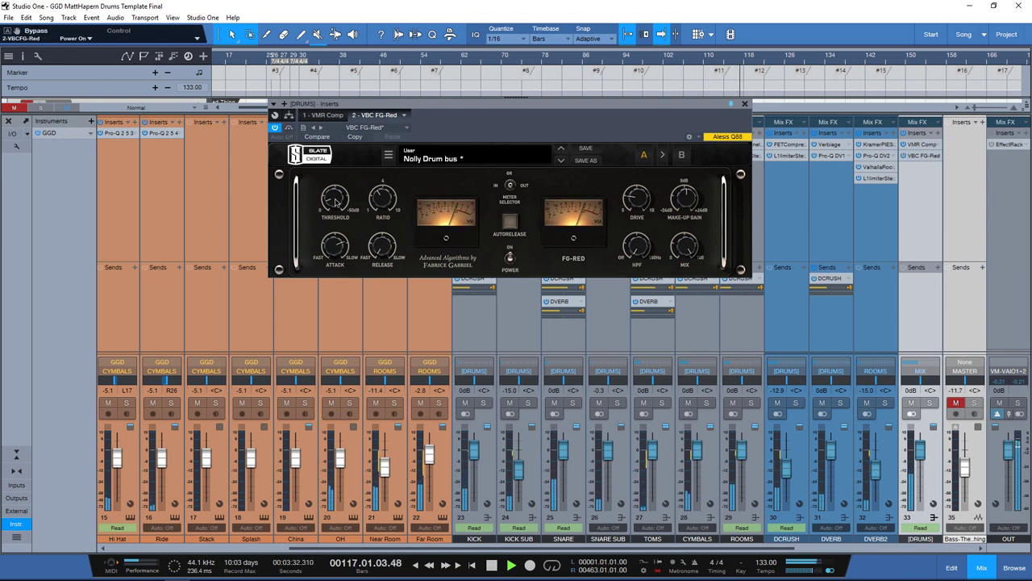
pyautogui.moveTo(337, 252)
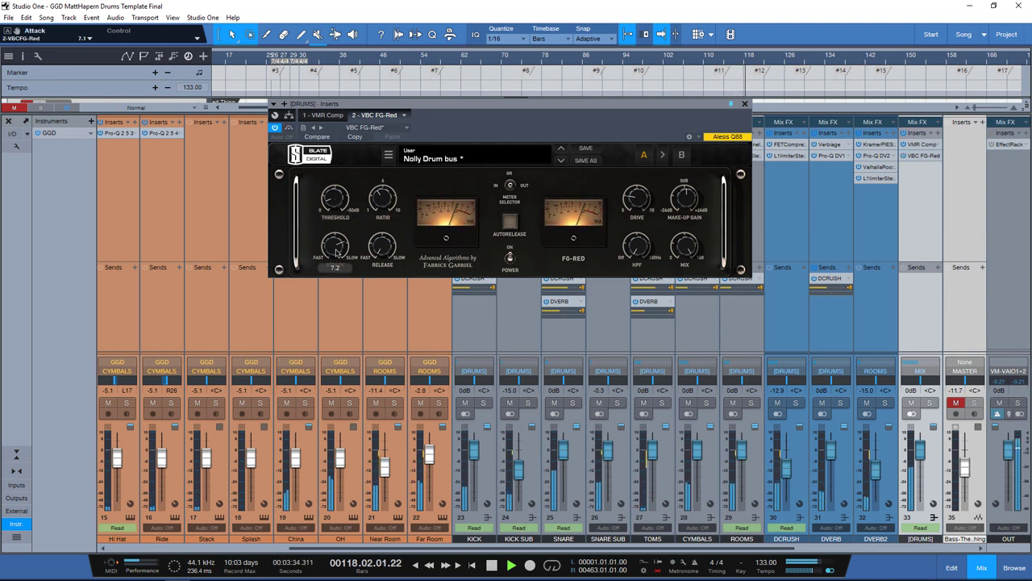
pyautogui.moveTo(637, 204)
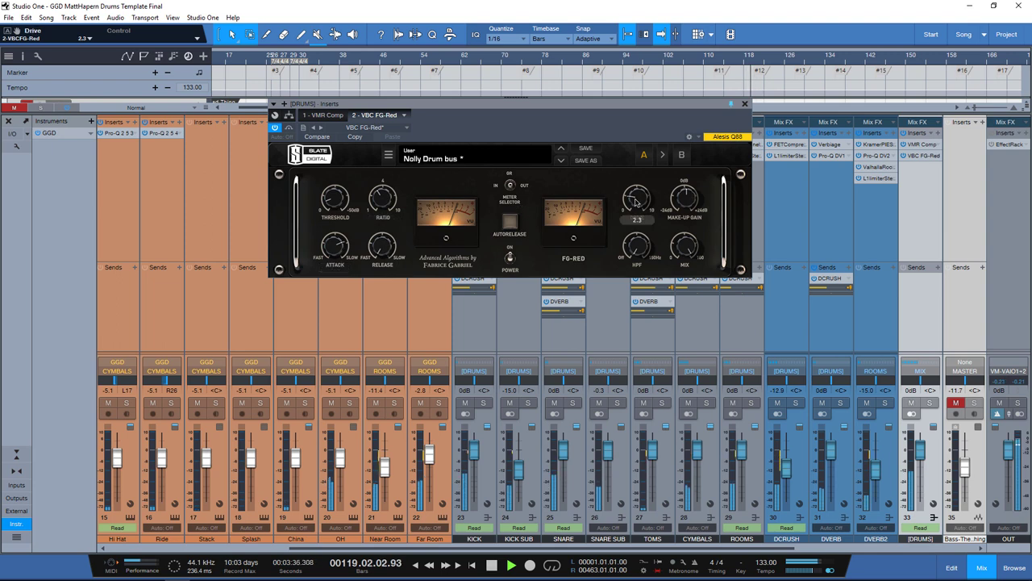
pyautogui.click(744, 103)
# Step: Unmute the bass, rhythm guitar, misc, guitar solo and additional stem tracks to hear the drums in the full song
pyautogui.hscroll(7, 790, 477)
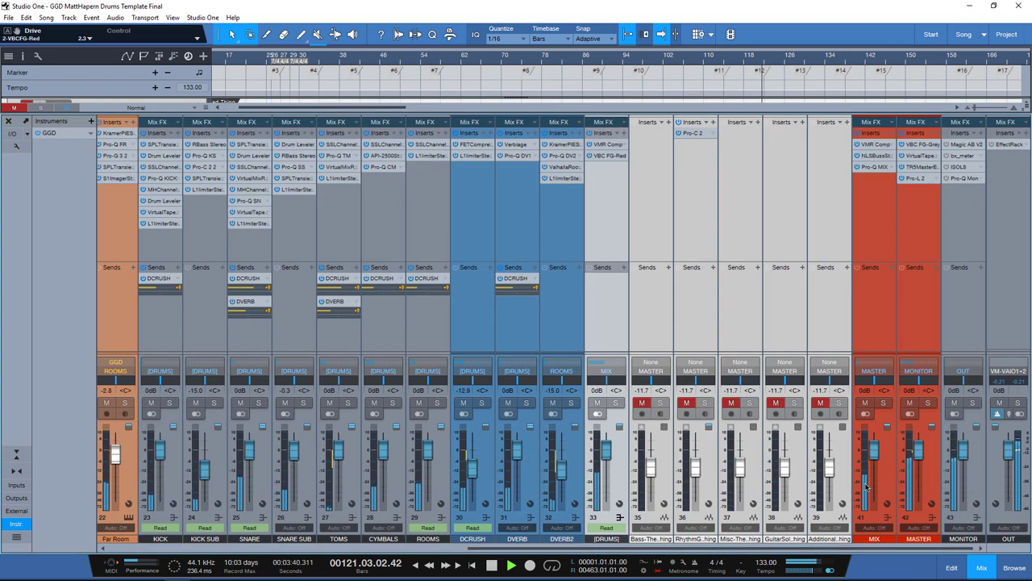
pyautogui.click(917, 190)
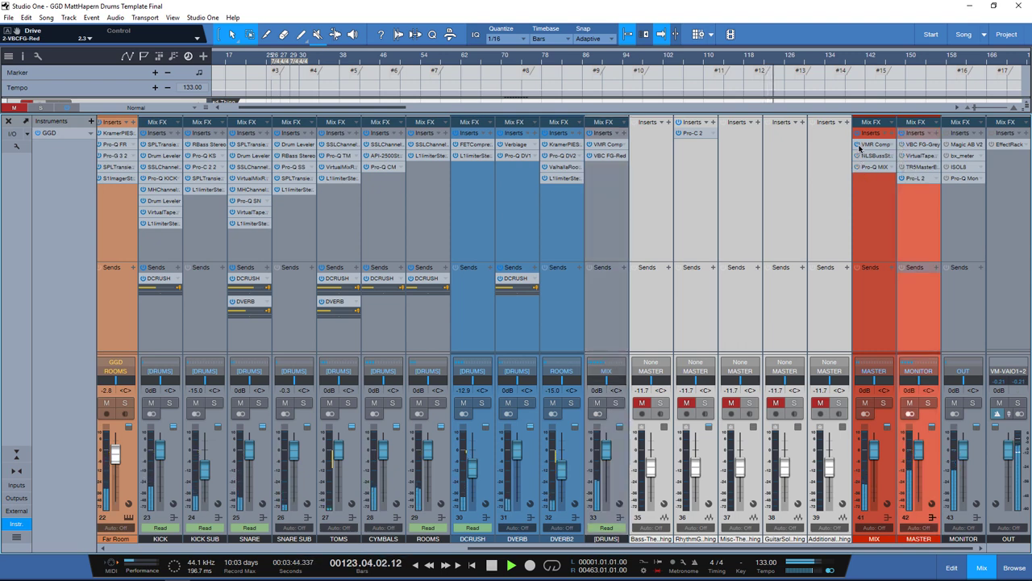
pyautogui.click(821, 403)
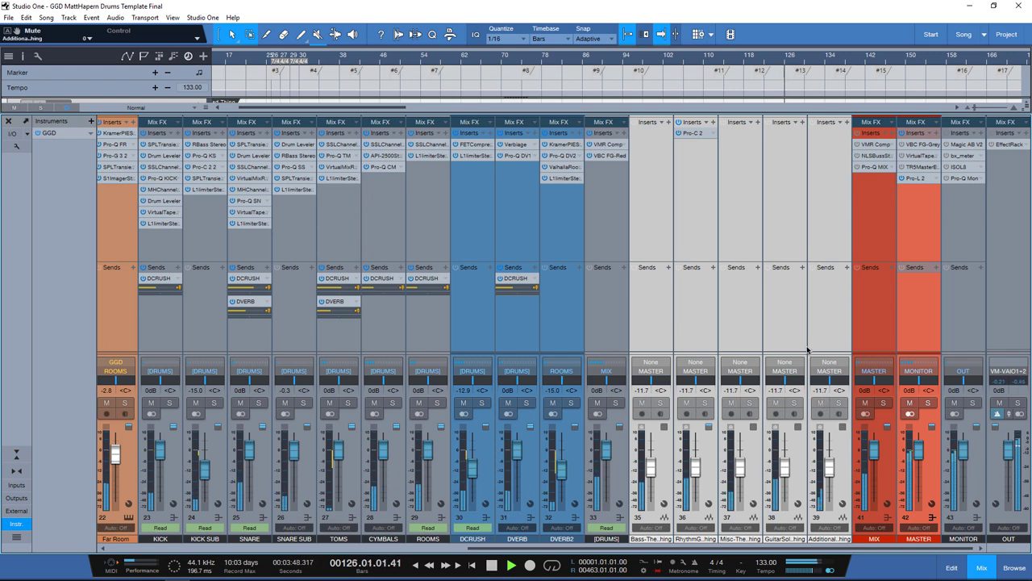
# Step: Activate VMR Comp on the MIX bus
pyautogui.click(873, 144)
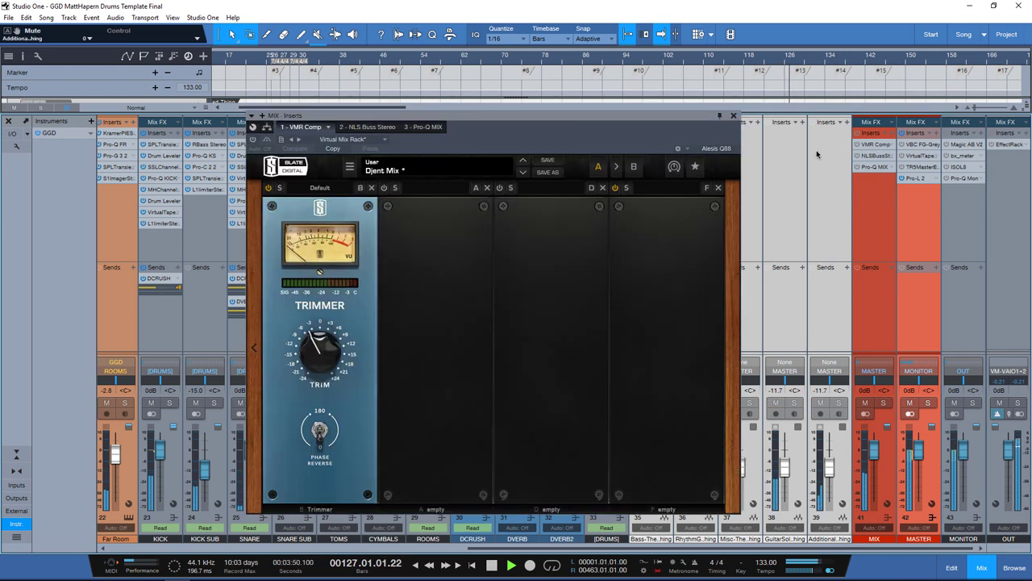
pyautogui.click(253, 140)
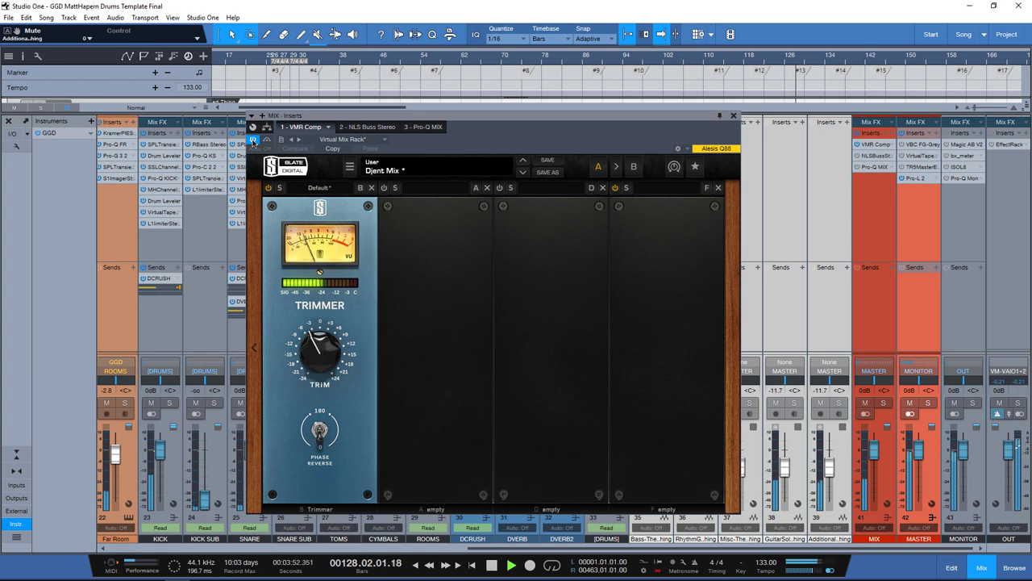
# Step: Activate NLS Buss Stereo and Pro-Q MIX on the MIX bus, and close the plug-in window
pyautogui.click(363, 128)
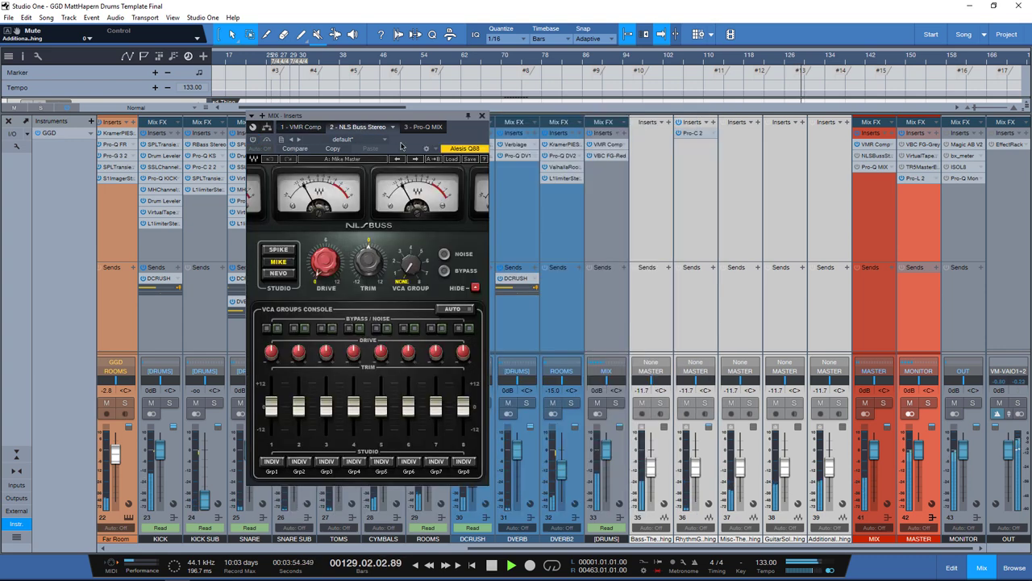
pyautogui.moveTo(401, 146); pyautogui.dragTo(475, 156)
pyautogui.click(340, 150)
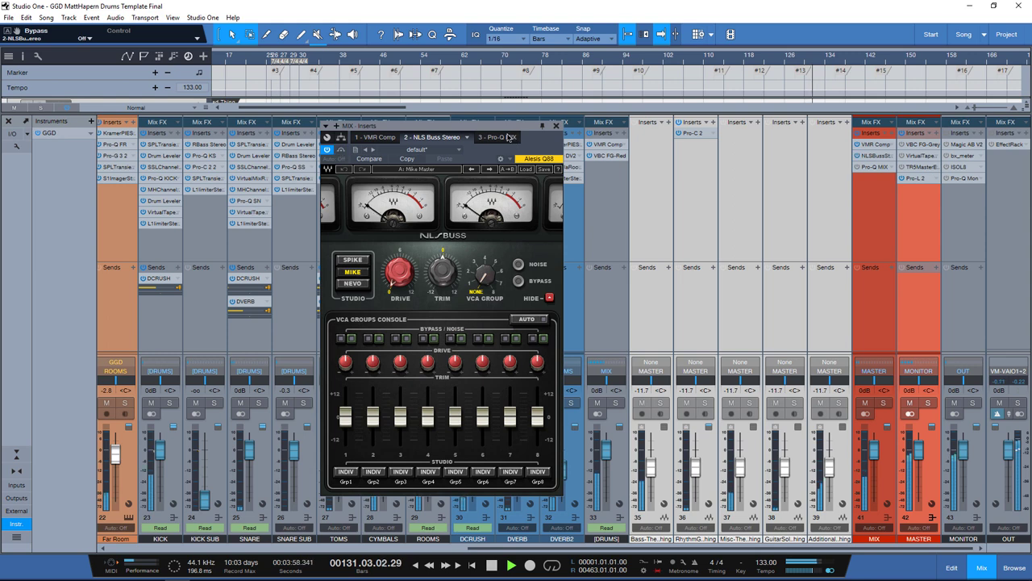
pyautogui.click(509, 137)
pyautogui.moveTo(329, 152); pyautogui.dragTo(239, 153)
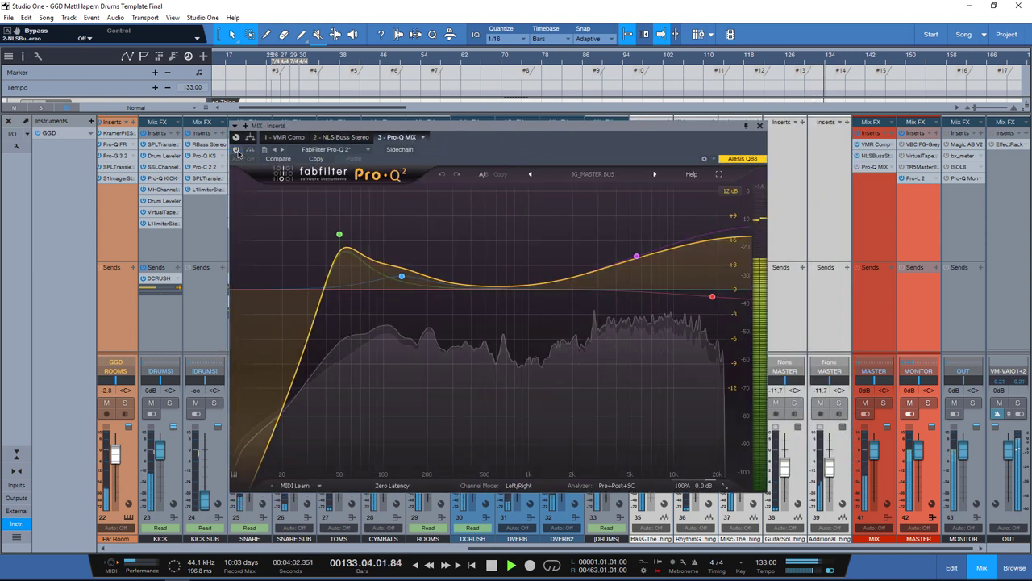
pyautogui.click(238, 152)
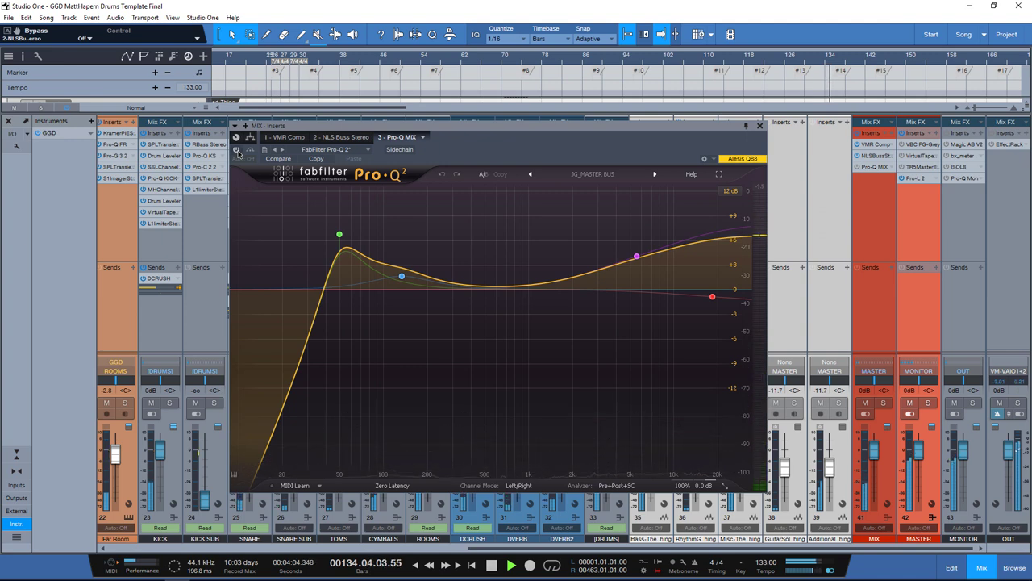
pyautogui.click(237, 152)
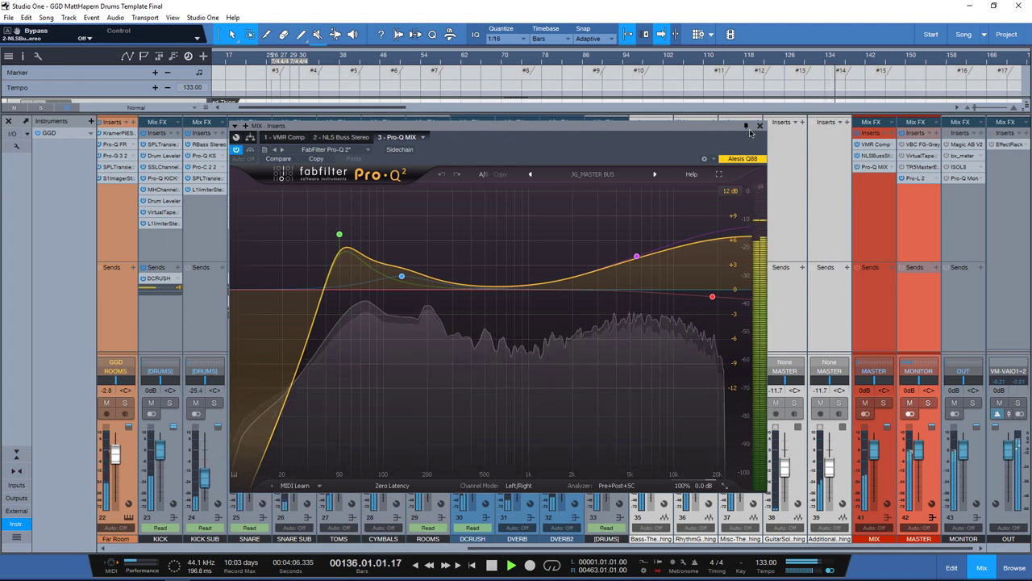
pyautogui.click(759, 126)
# Step: Open the Pro-C 2 compressor on the rhythm guitars track and activate it
pyautogui.click(703, 196)
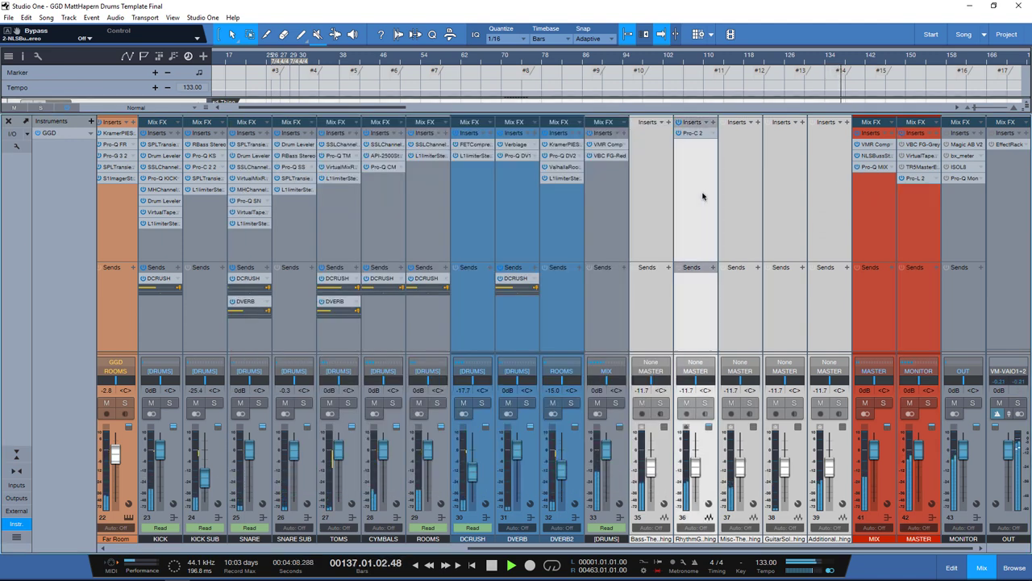
pyautogui.moveTo(494, 159); pyautogui.dragTo(501, 144)
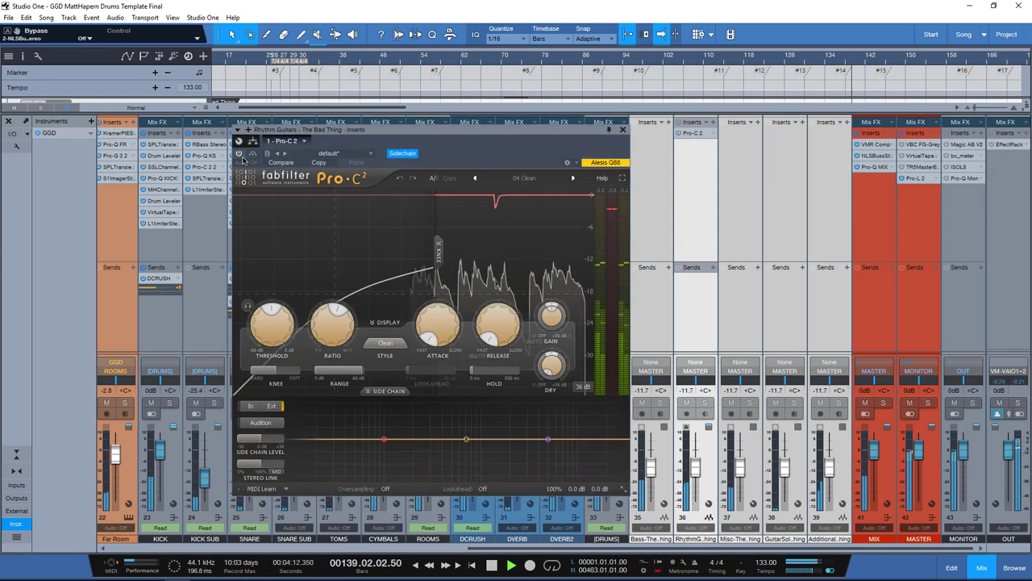
pyautogui.click(239, 153)
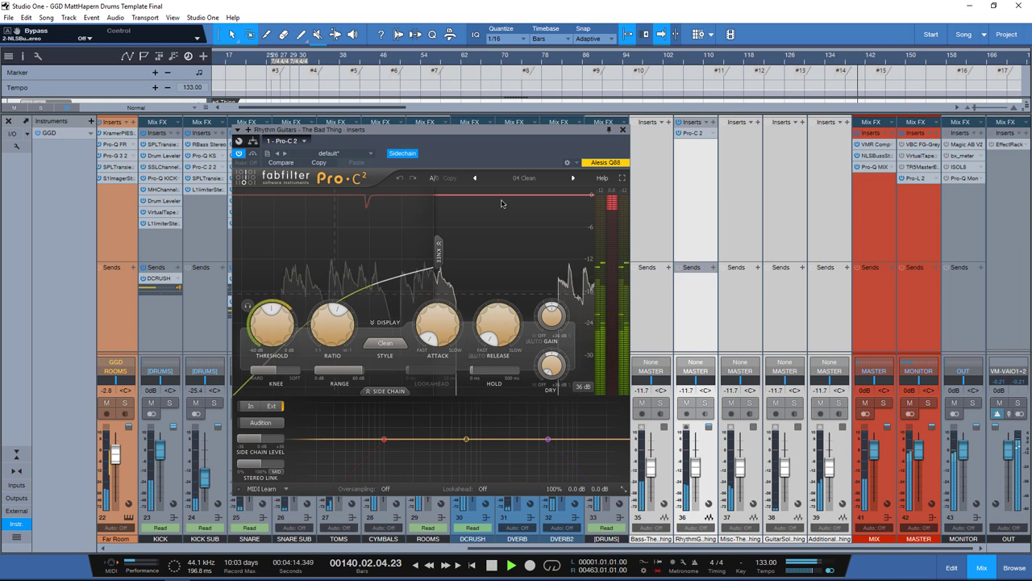
# Step: Activate ISOL8 on the MONITOR channel and set its monitor control to S to hear only the side signal
pyautogui.click(960, 166)
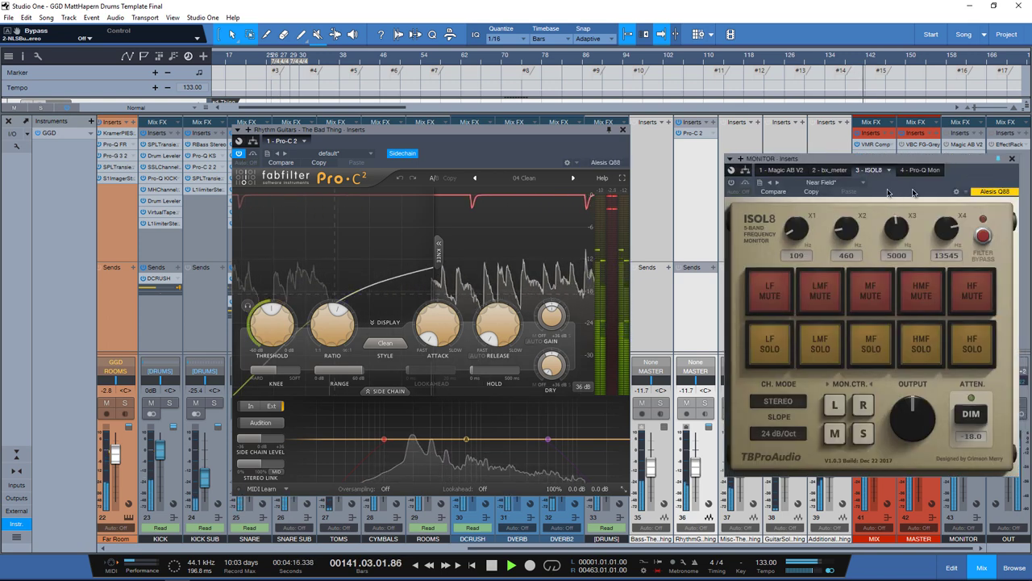
pyautogui.moveTo(763, 158); pyautogui.dragTo(691, 151)
pyautogui.click(792, 426)
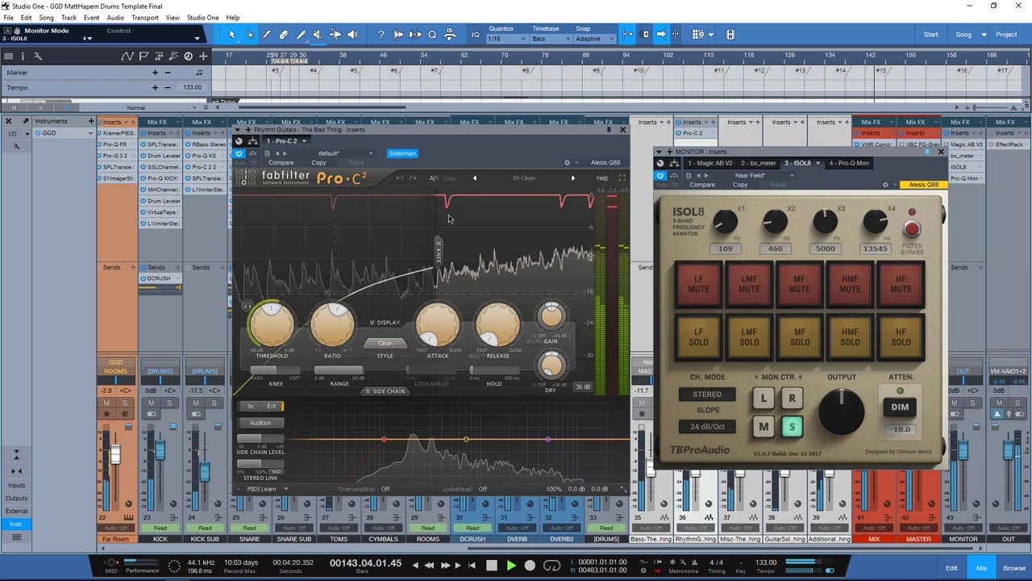
# Step: Compare the rhythm guitars with Pro-C 2 bypassed and active, and close the ISOL8 and Pro-C 2 windows
pyautogui.click(253, 154)
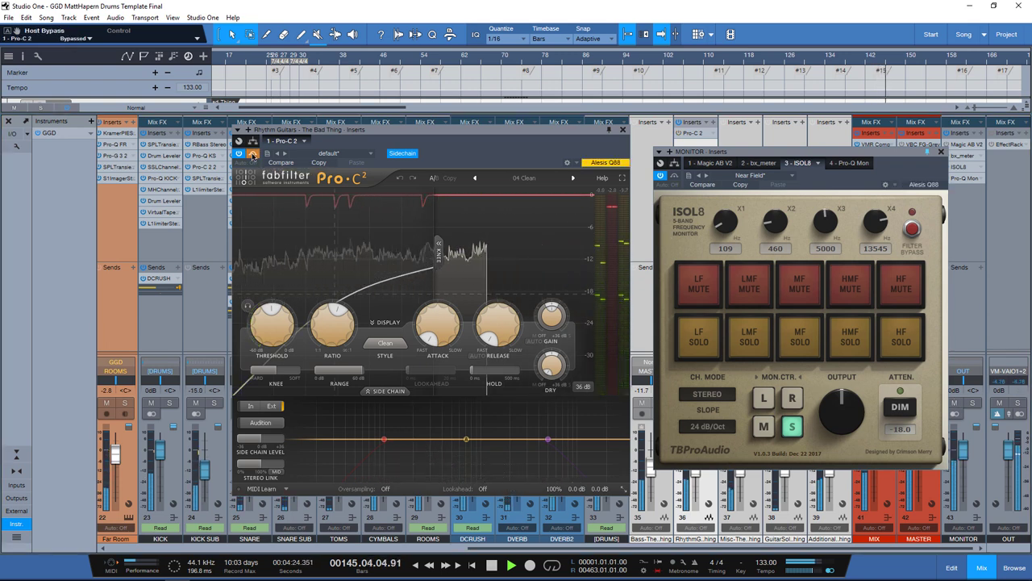
pyautogui.click(252, 153)
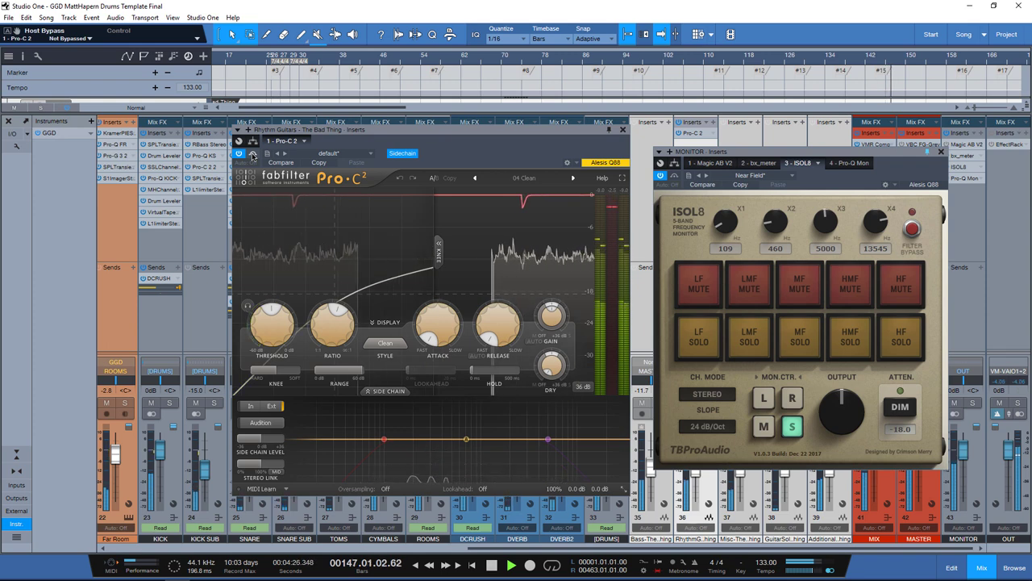
pyautogui.click(253, 153)
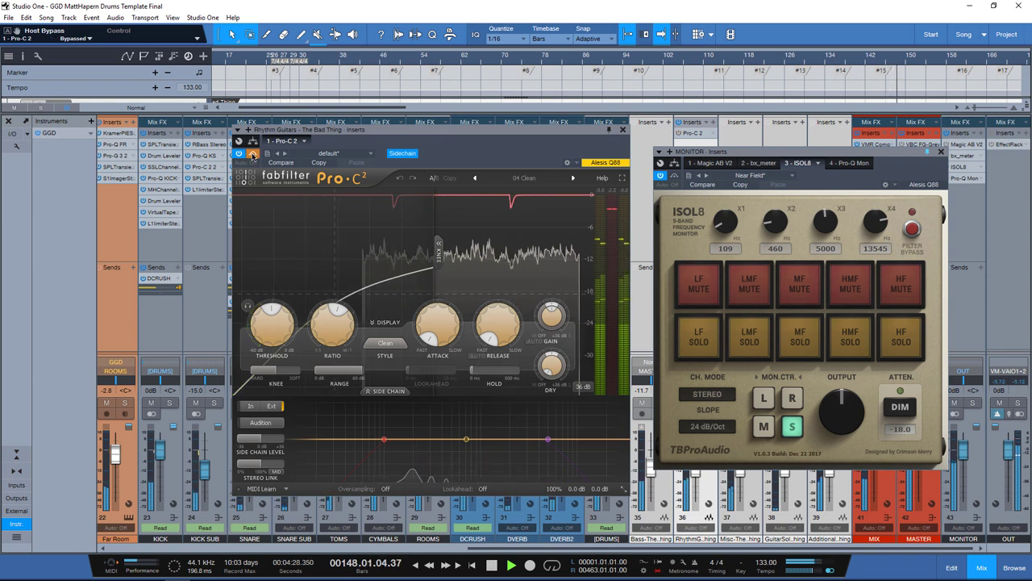
pyautogui.click(253, 153)
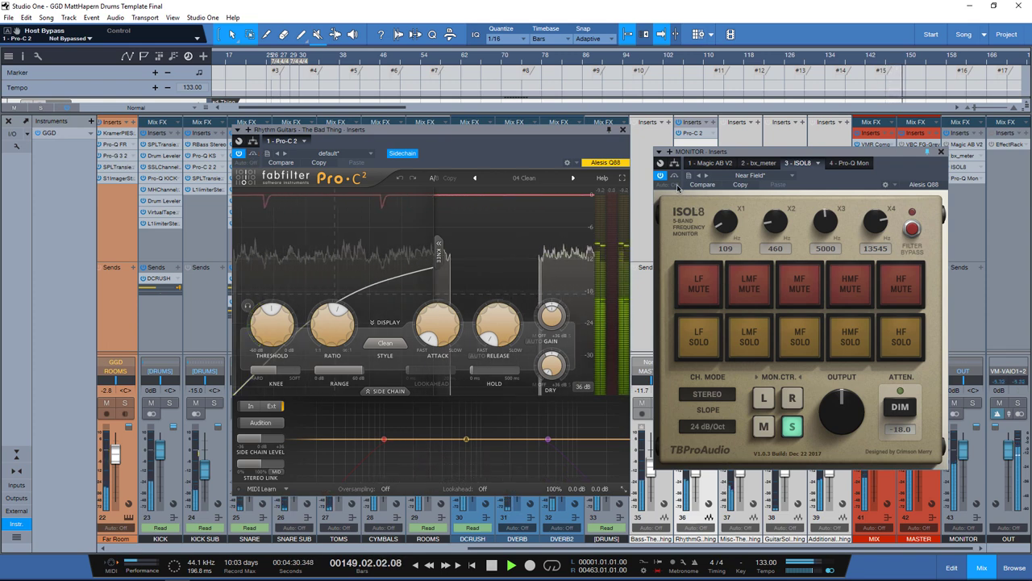
pyautogui.click(940, 151)
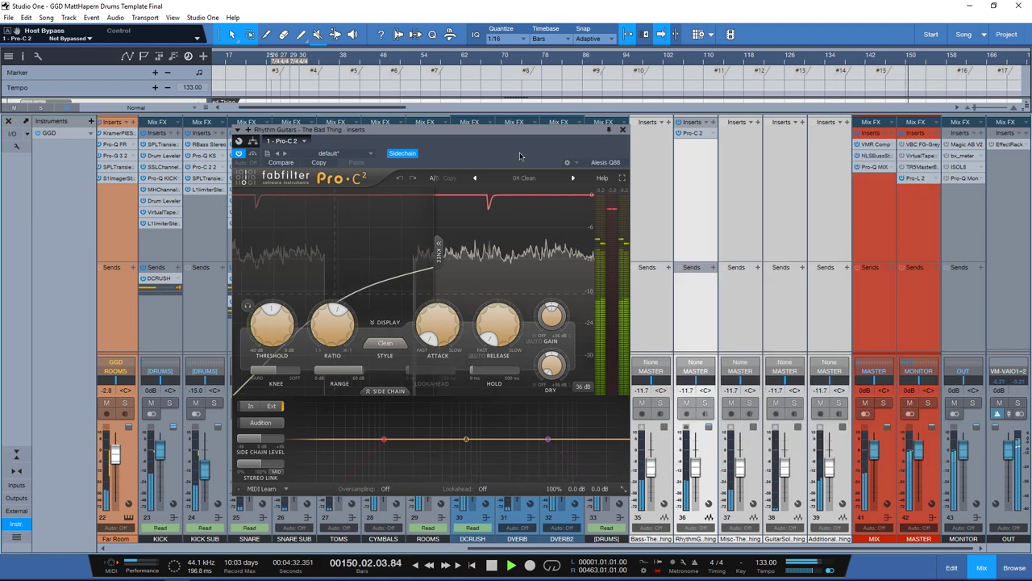
pyautogui.click(621, 131)
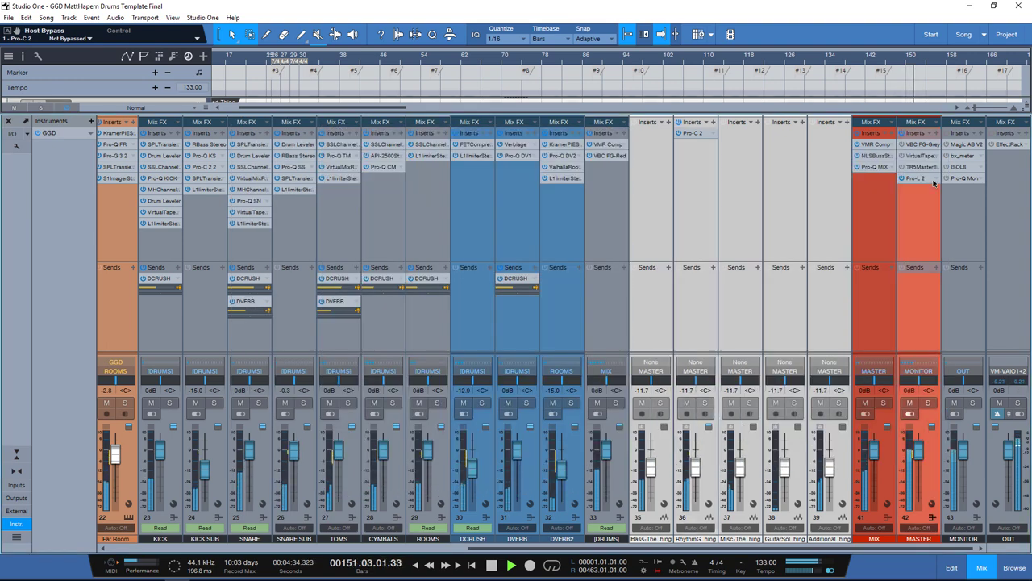
# Step: Activate VBC FG-Grey on the MASTER bus and compare it with its bypassed sound
pyautogui.doubleClick(913, 145)
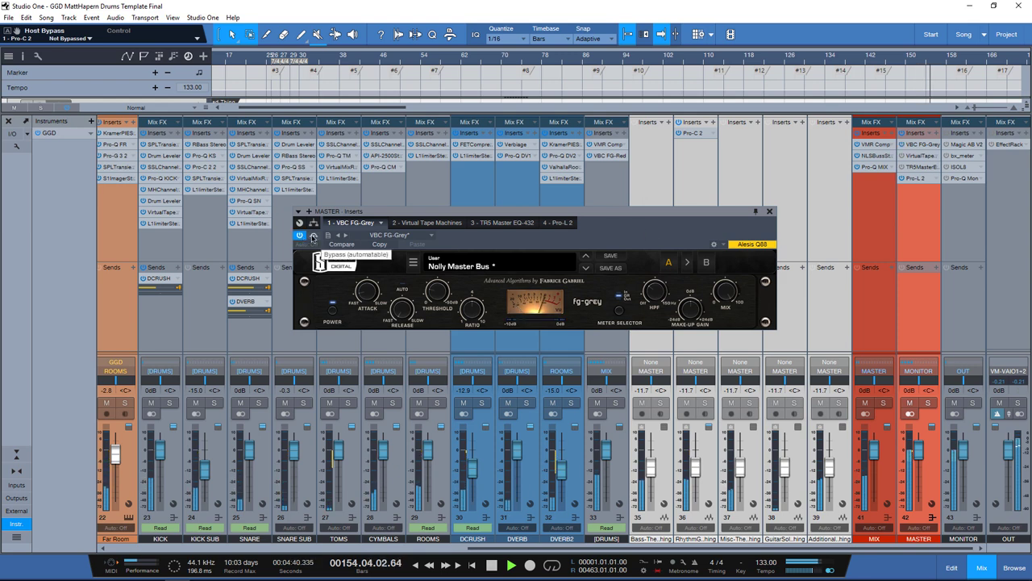
pyautogui.click(313, 236)
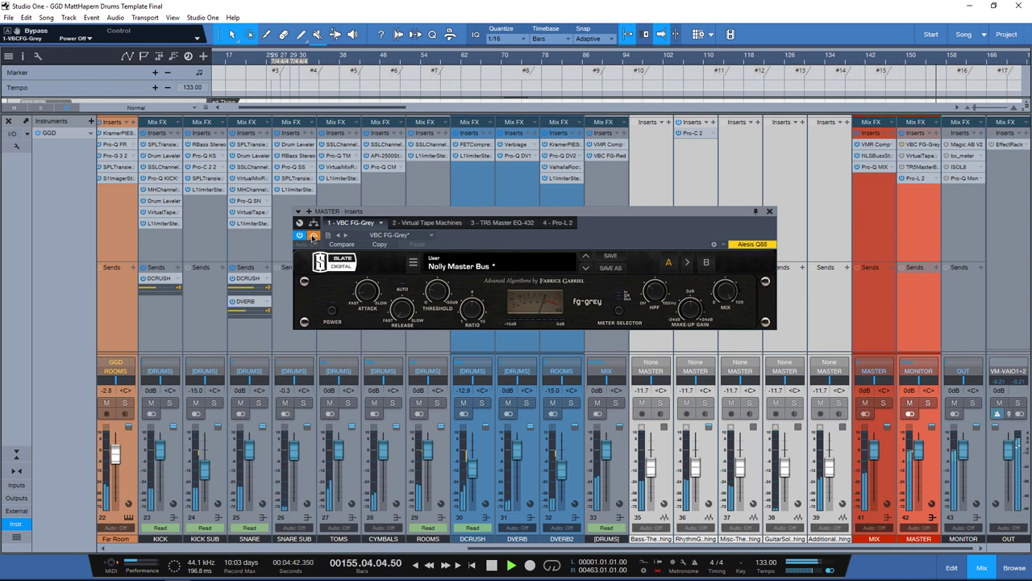
pyautogui.click(313, 236)
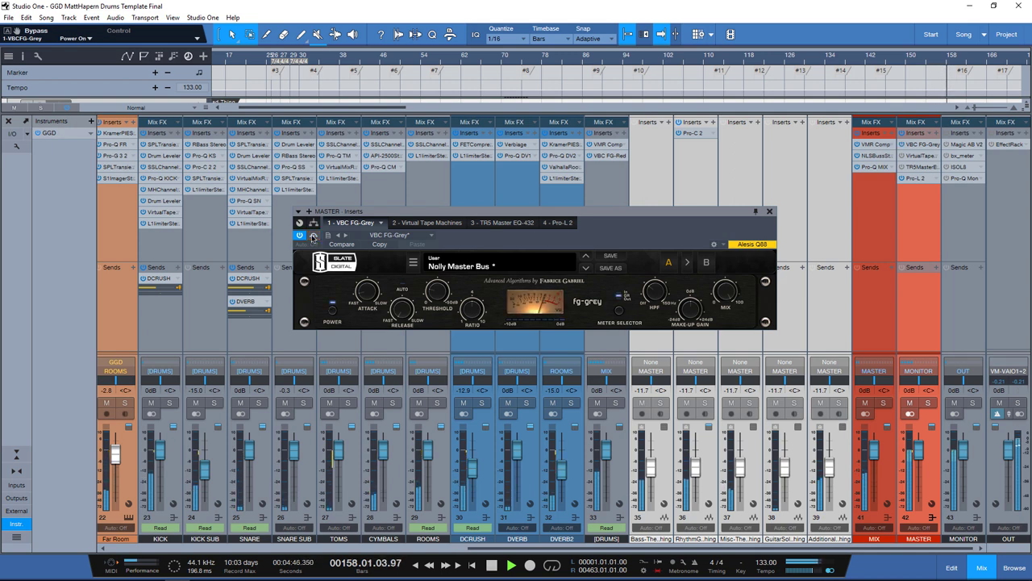
# Step: Activate Virtual Tape Machines on the MASTER bus and compare it with its bypassed sound
pyautogui.click(428, 223)
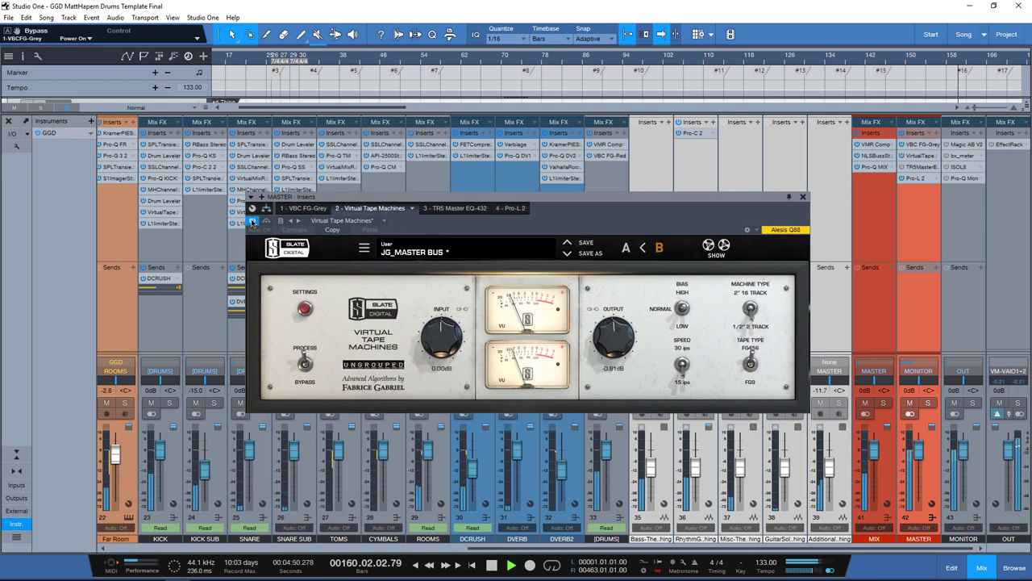
pyautogui.click(305, 364)
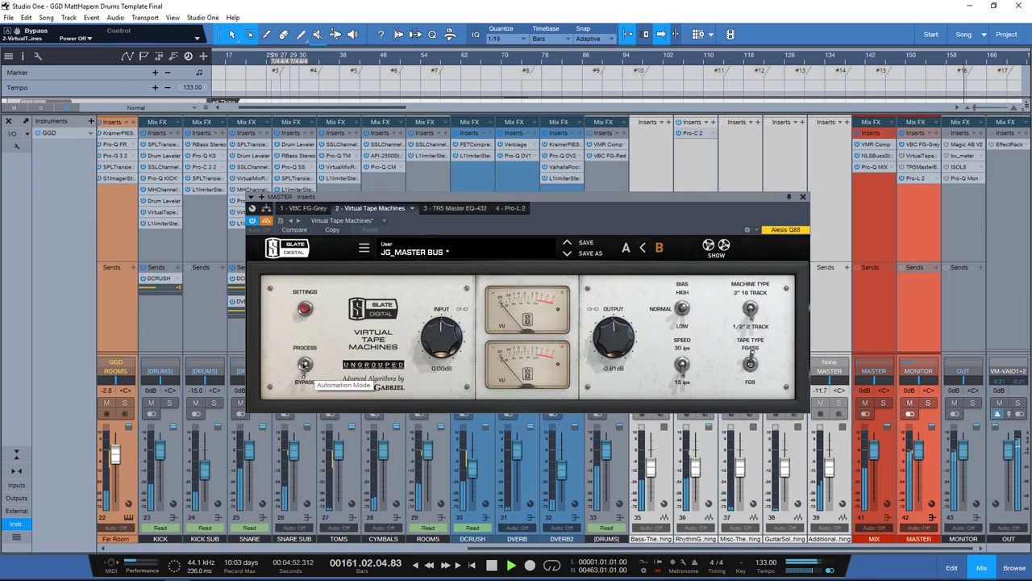
pyautogui.click(304, 364)
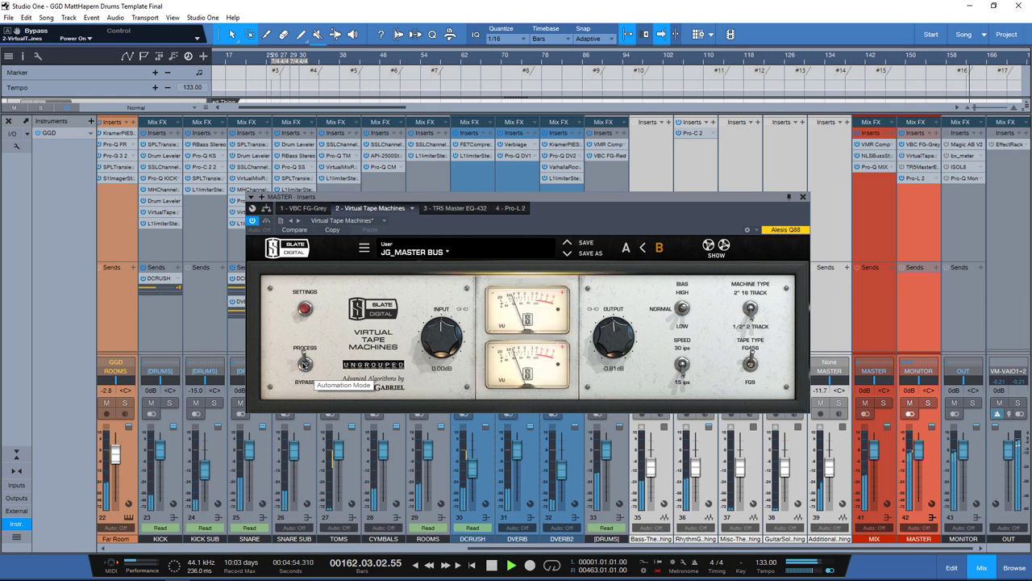
# Step: Activate TR5 Master EQ-432 on the MASTER bus and check the lookahead, attack and release settings of Pro-L 2
pyautogui.click(449, 209)
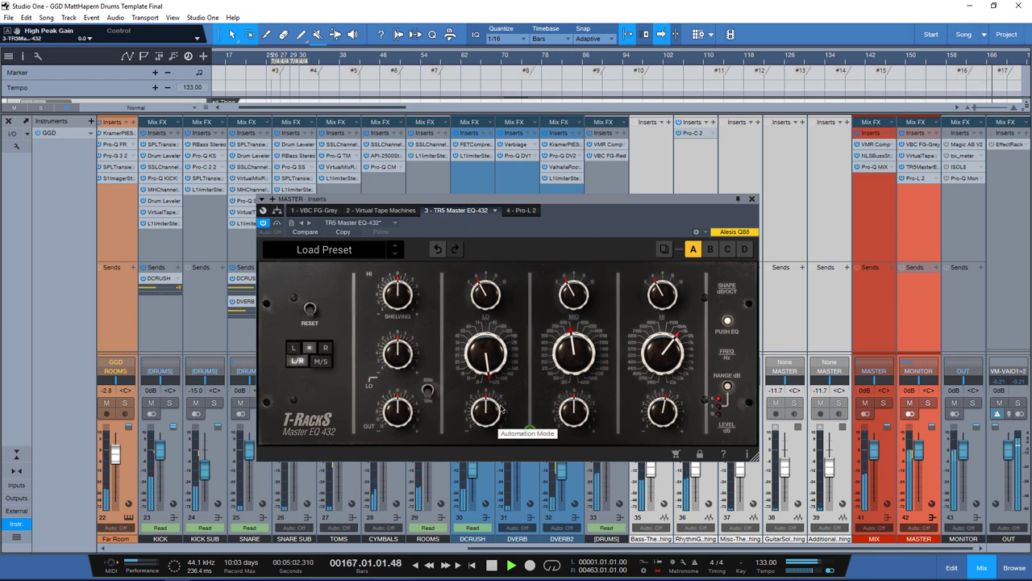
pyautogui.click(520, 213)
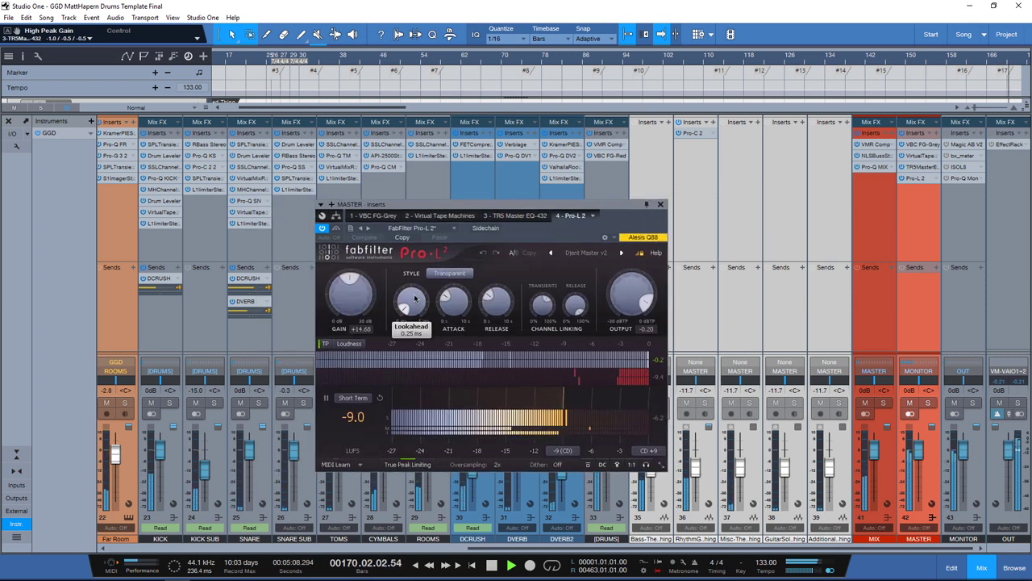
pyautogui.moveTo(453, 306)
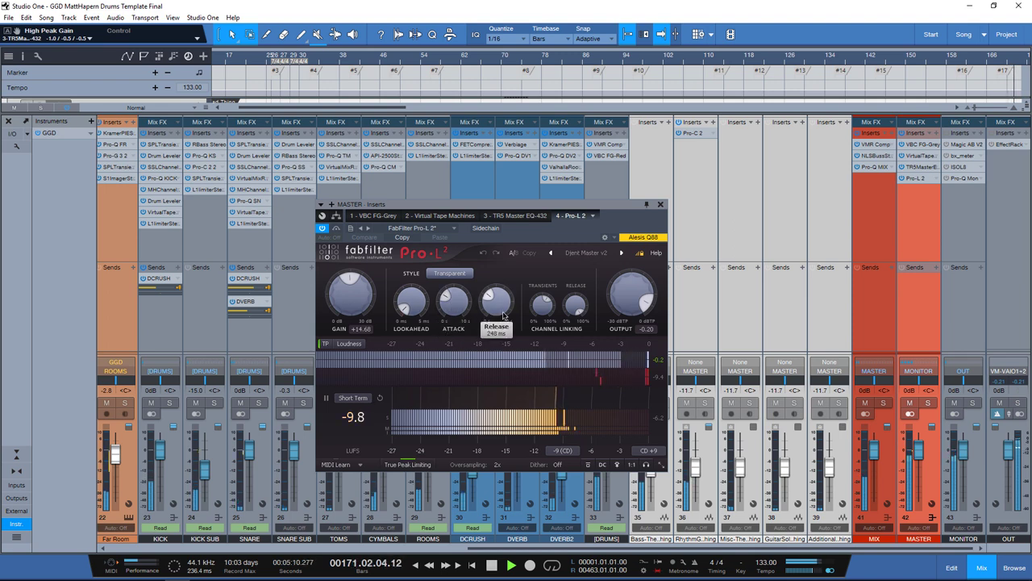